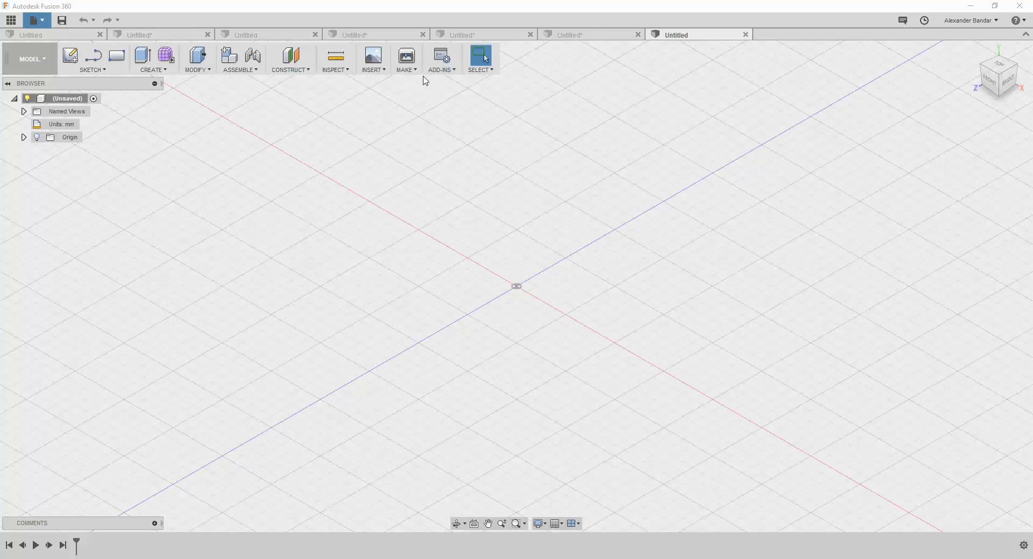
Step: Insert the Arduino.ipt mesh from the Arduino_Uno download folder and rotate it -90 degrees so the board lies flat
click(387, 70)
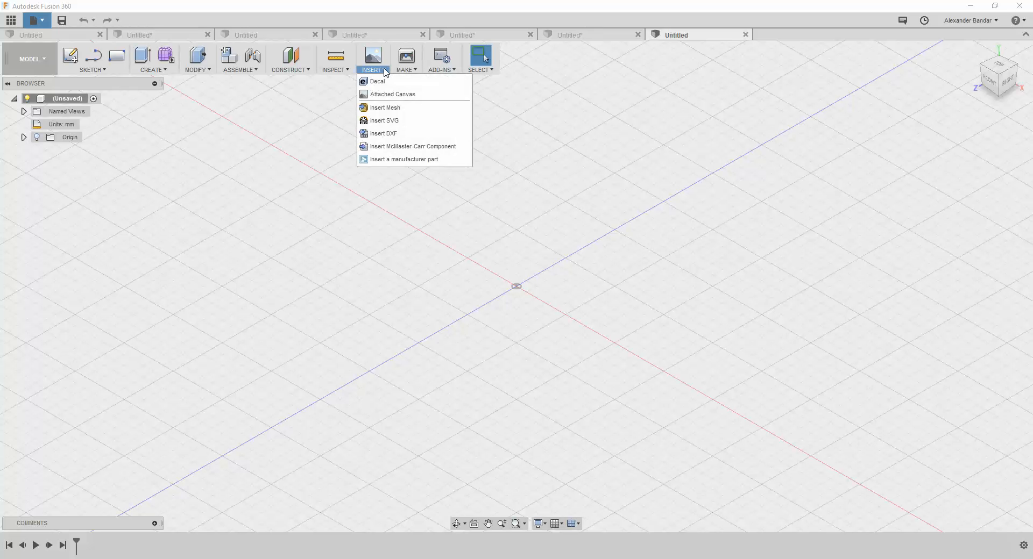
click(396, 108)
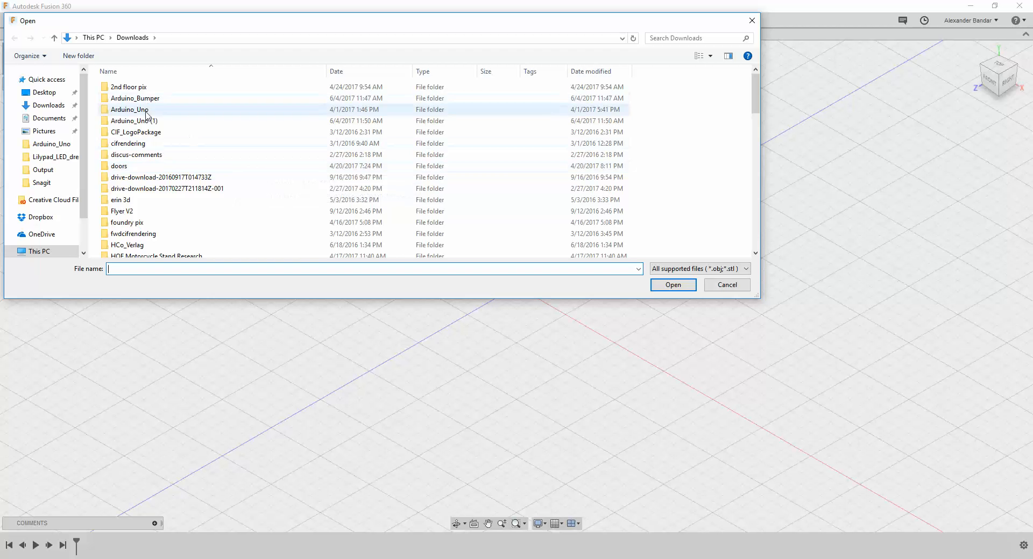
click(148, 111)
double_click(148, 111)
click(130, 88)
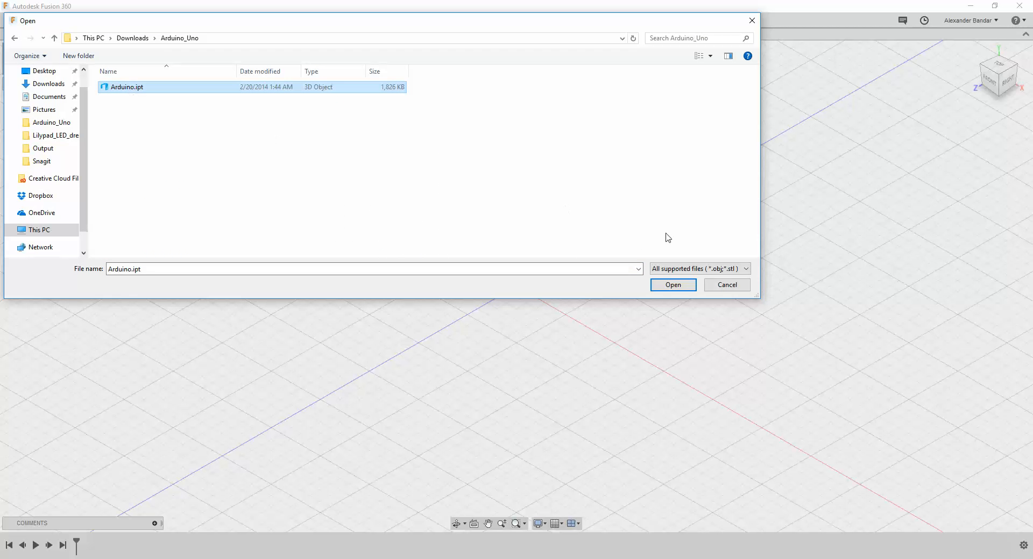
click(669, 285)
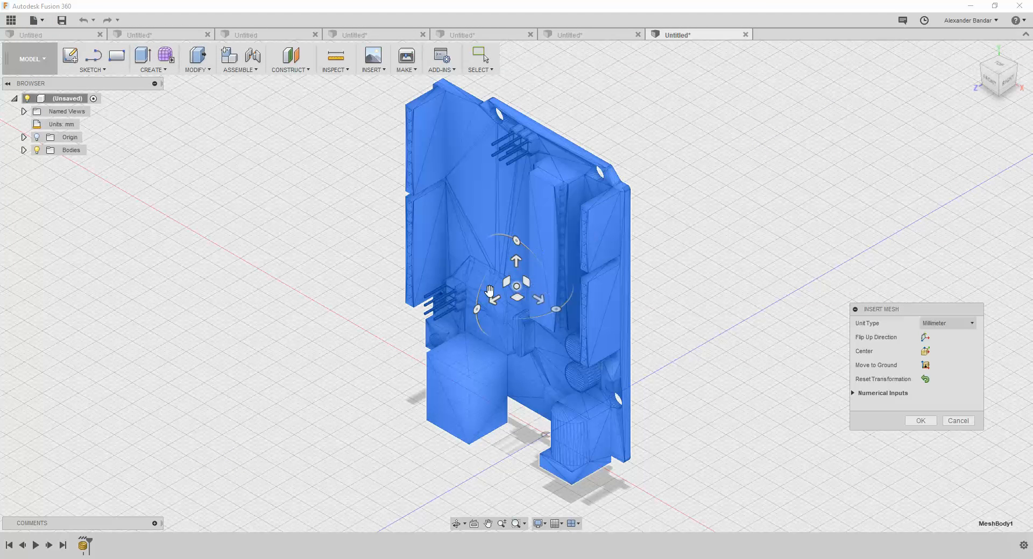
drag(477, 310, 515, 240)
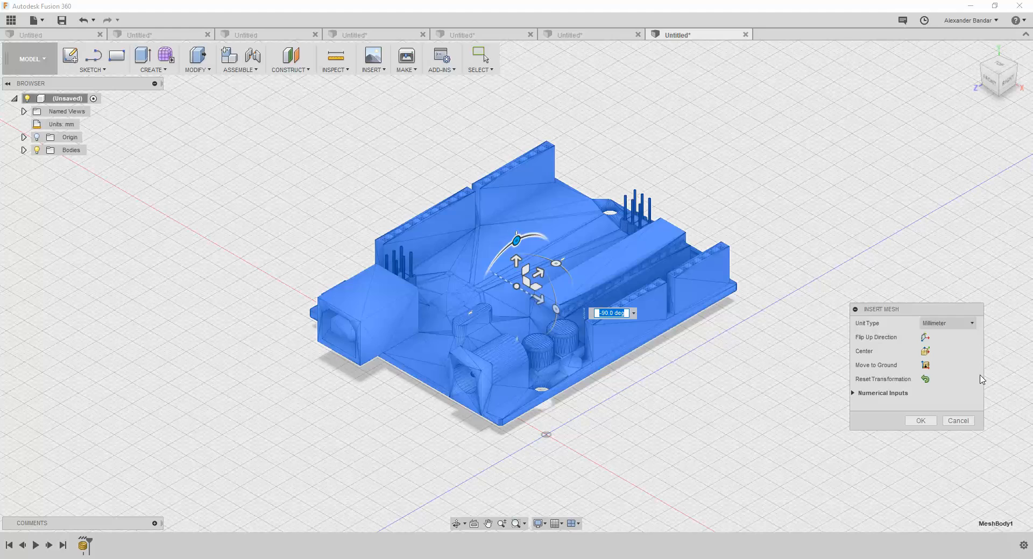
click(920, 421)
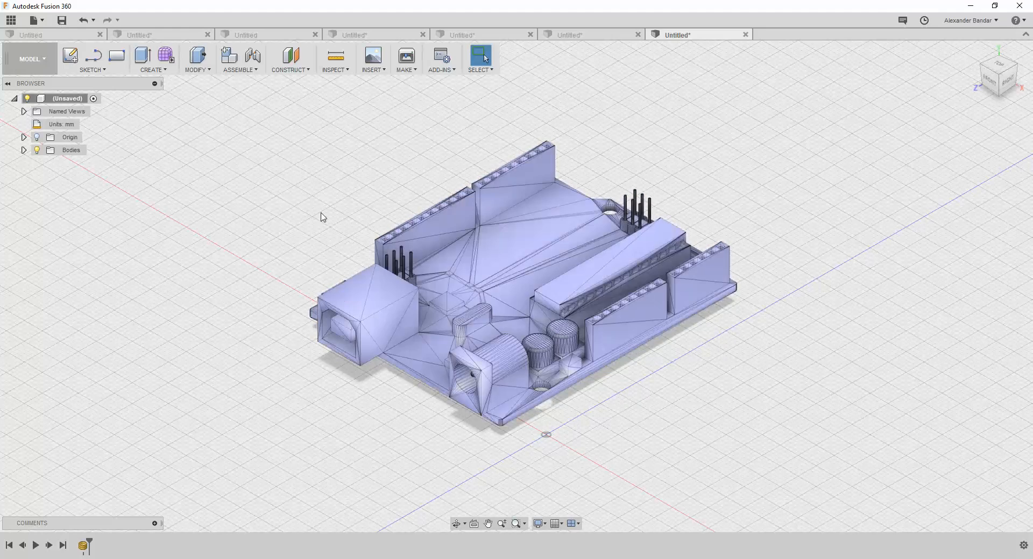
Step: Insert arduino-hole-pattern-dxf.dxf from the Downloads folder onto the XZ plane as a single sketch in millimetres
shift+middle_drag(321, 217, 532, 167)
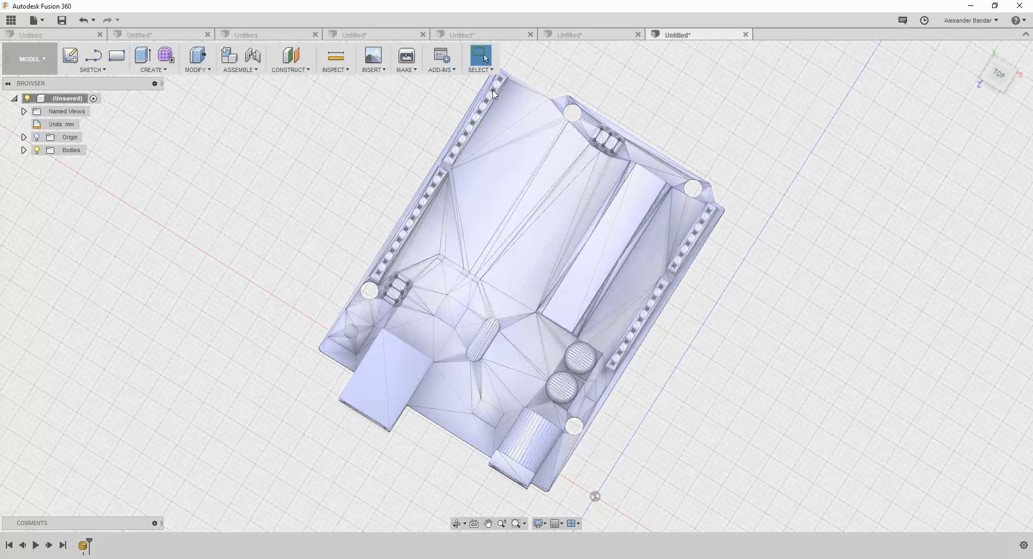
click(380, 71)
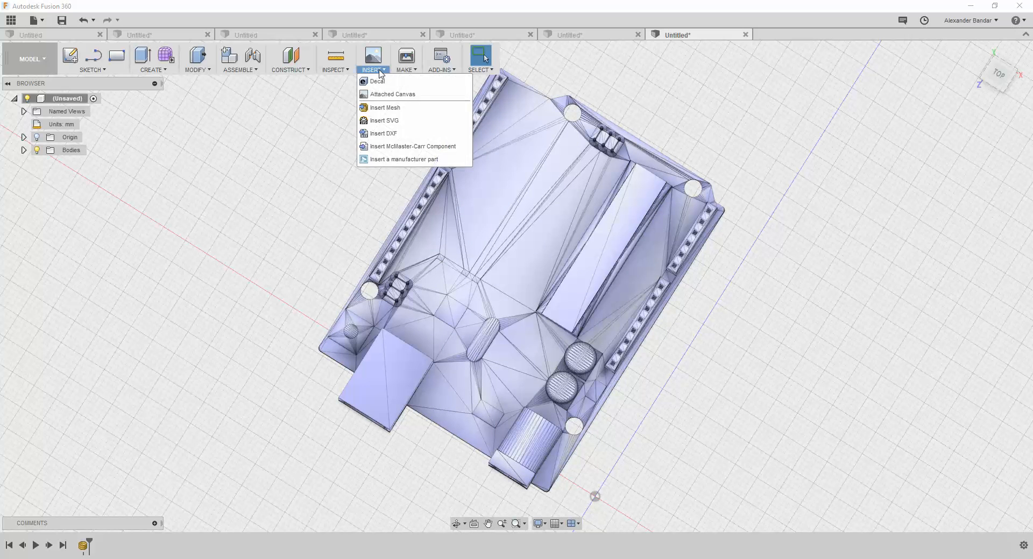
click(389, 131)
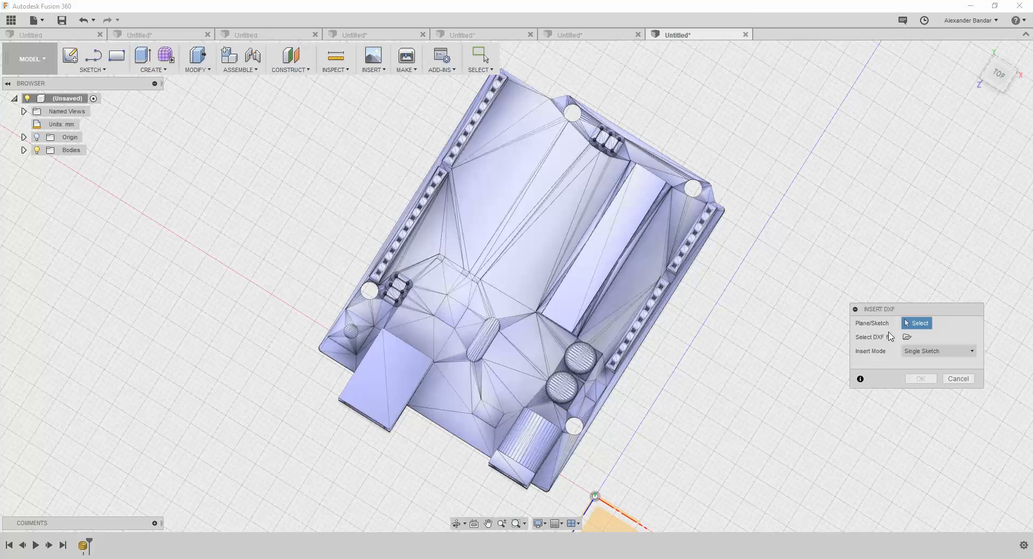
click(914, 337)
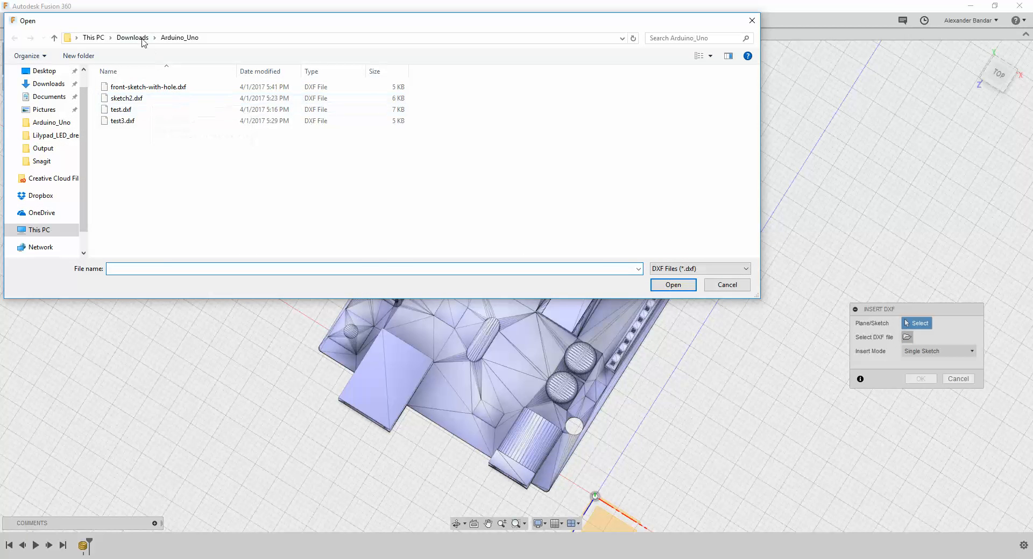
click(133, 38)
scroll(190, 186, down, 15)
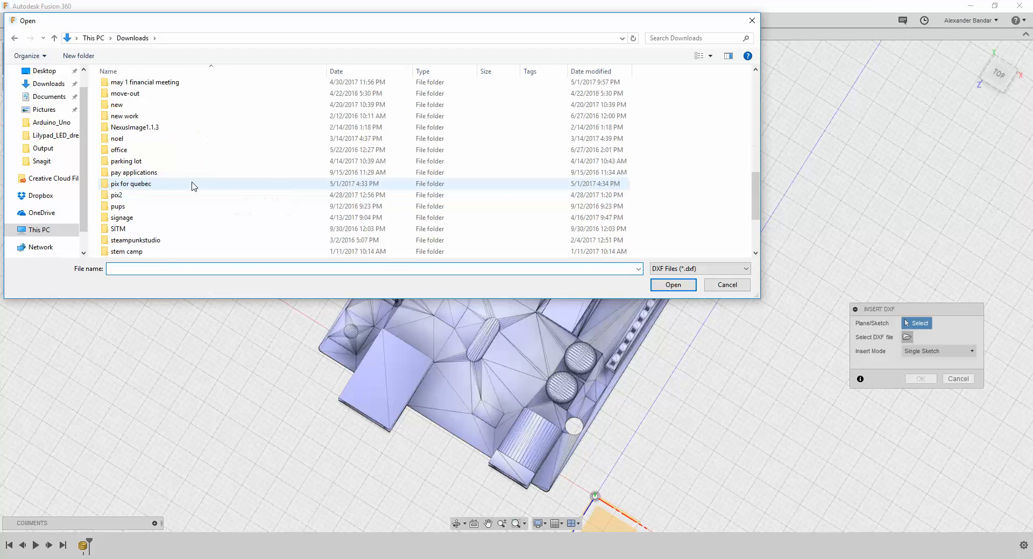
click(151, 207)
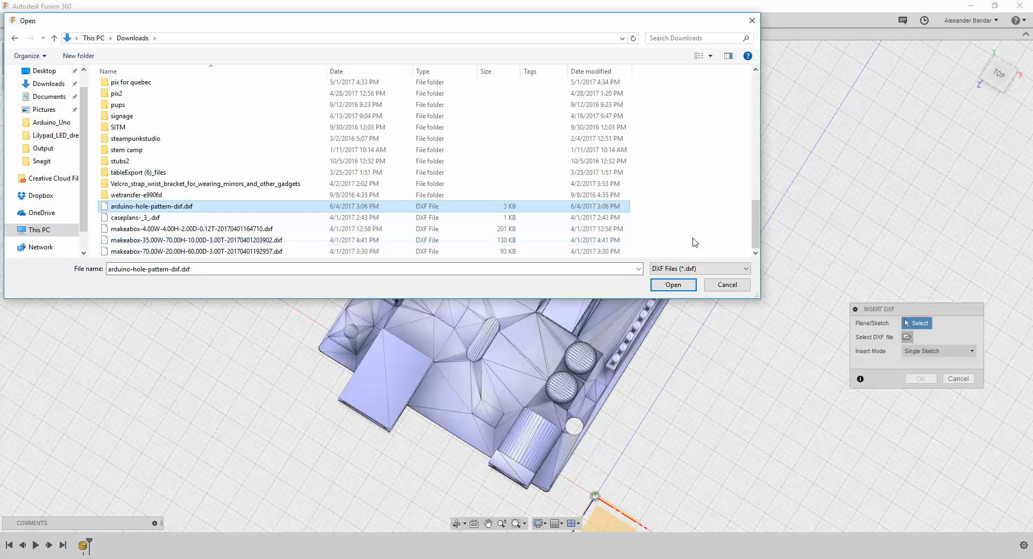
click(672, 285)
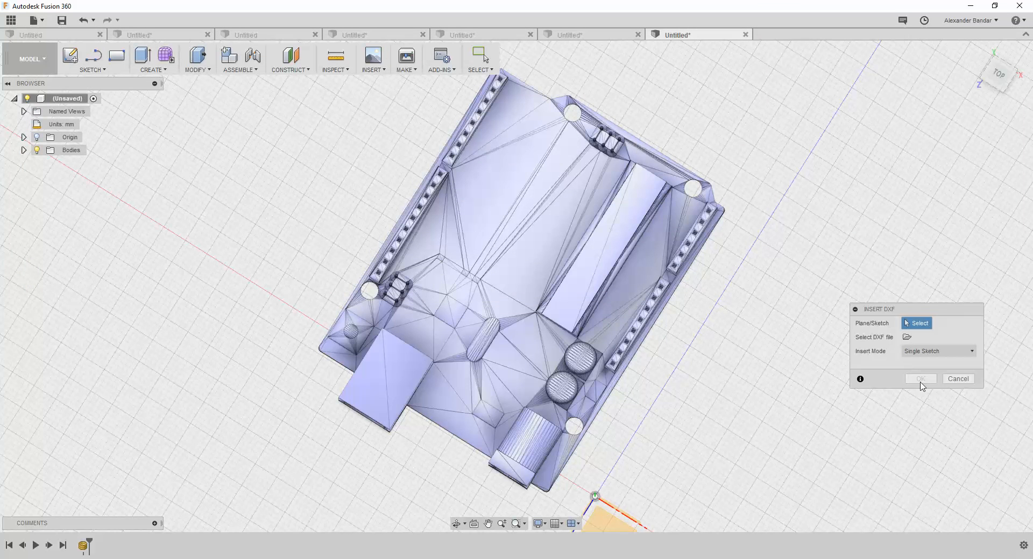
click(602, 514)
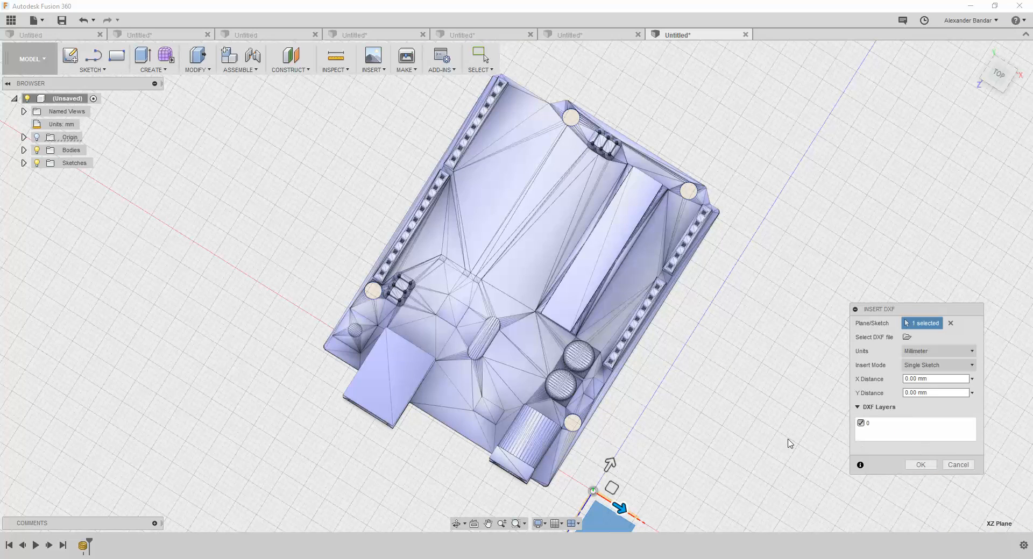
scroll(774, 452, down, 3)
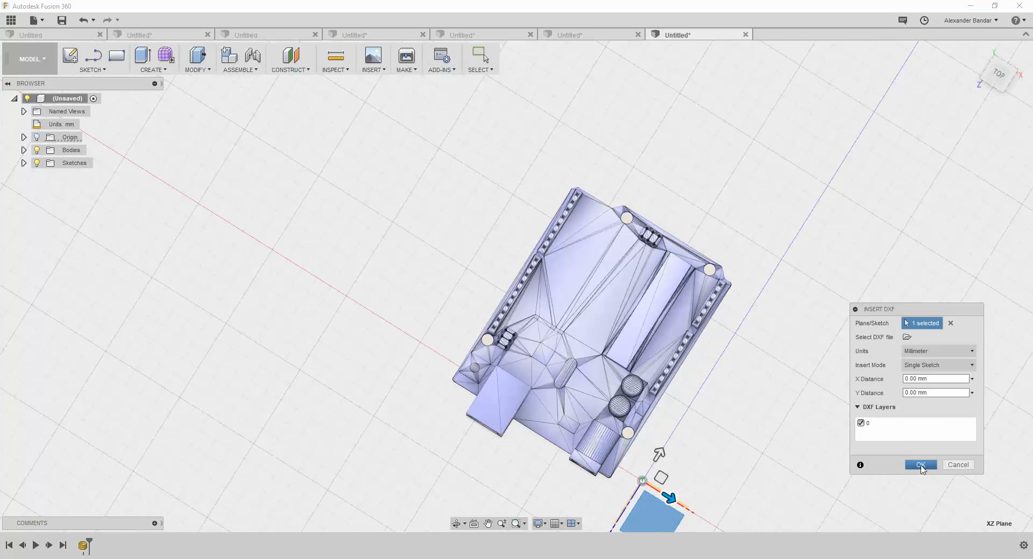
click(920, 465)
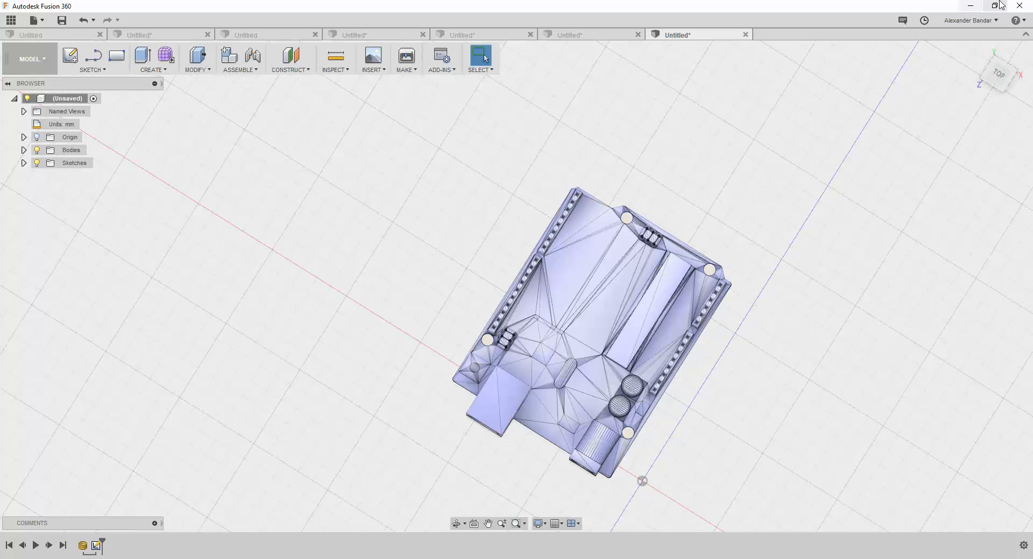
Step: From the top view, toggle the visibility of the mesh and the hole-pattern sketch to check that the holes line up
click(999, 74)
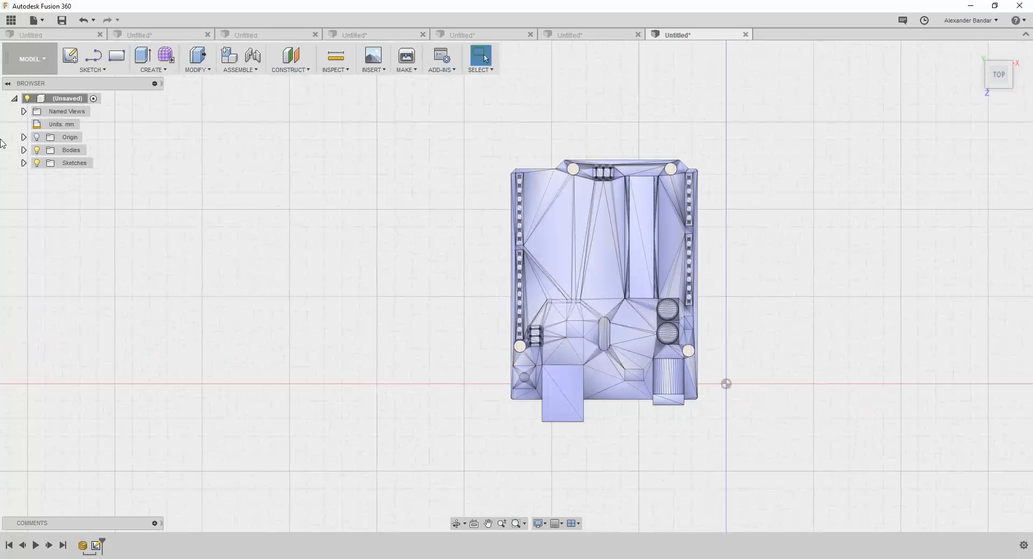
click(24, 150)
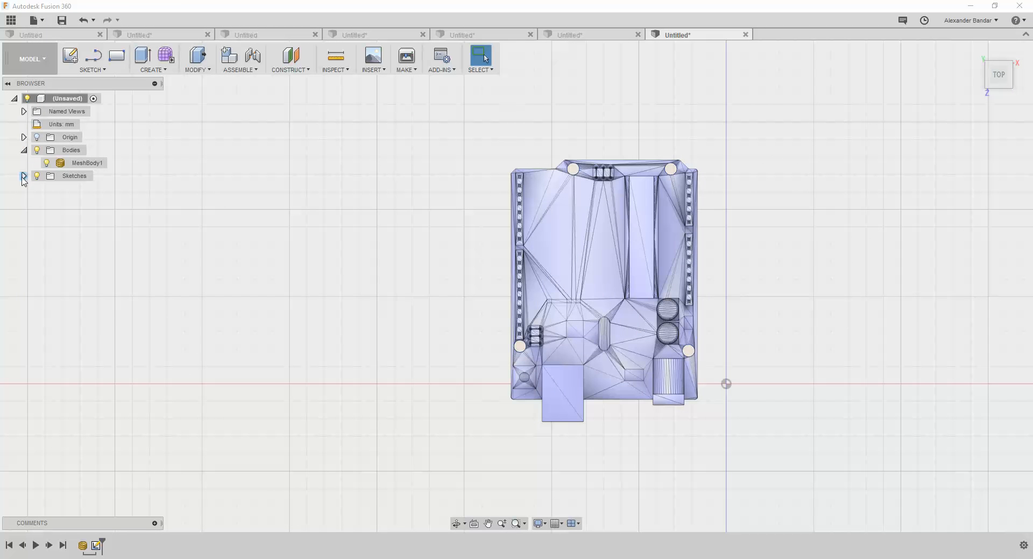
click(23, 176)
click(47, 163)
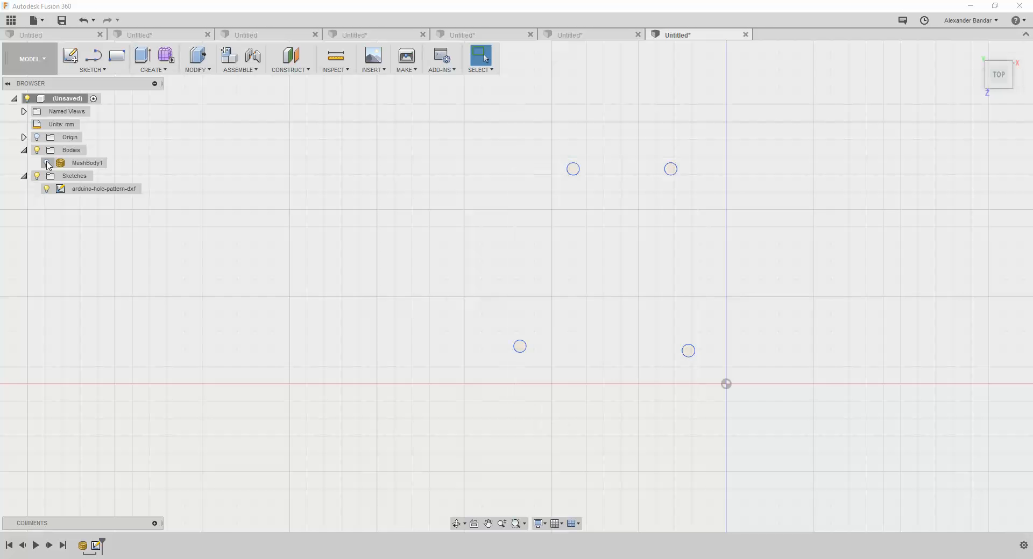
click(47, 163)
click(46, 163)
click(47, 163)
click(47, 163)
scroll(671, 264, up, 3)
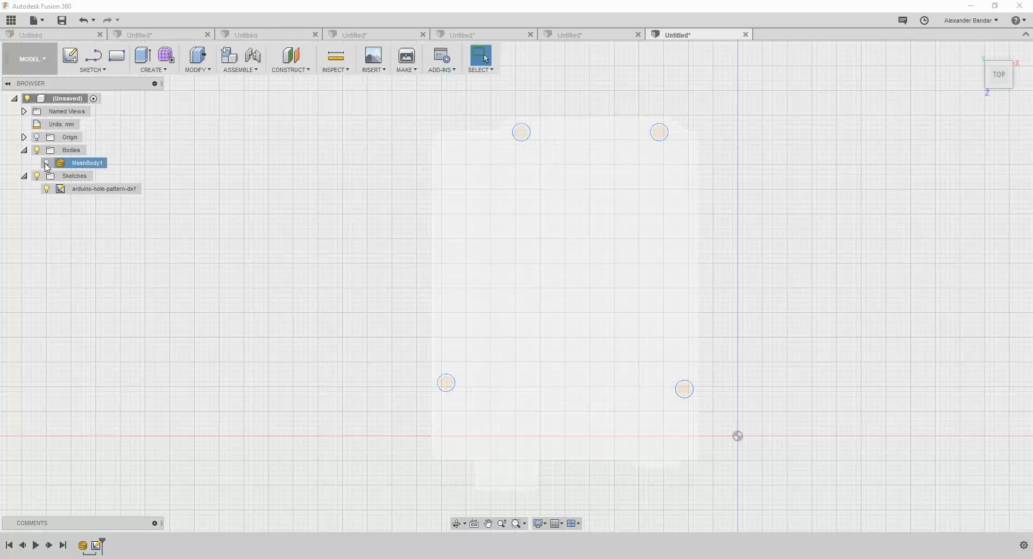
click(46, 189)
click(47, 189)
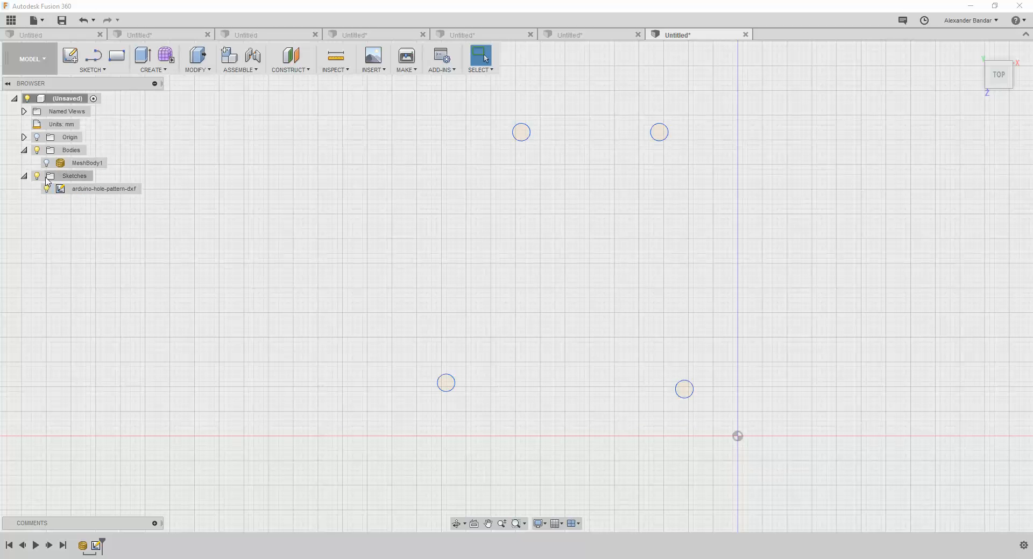
click(47, 163)
click(515, 198)
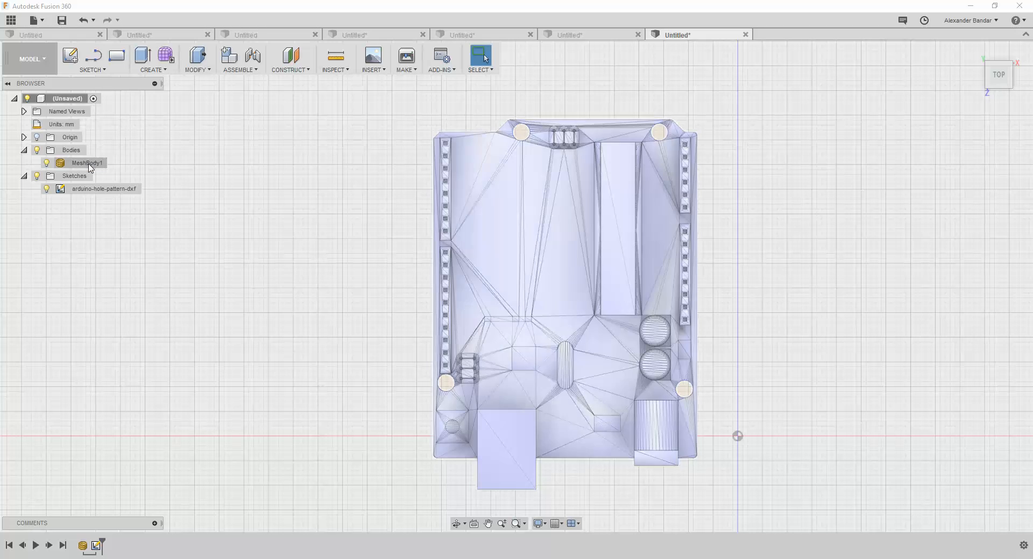
Step: Rename the mesh body as arduino
double_click(90, 163)
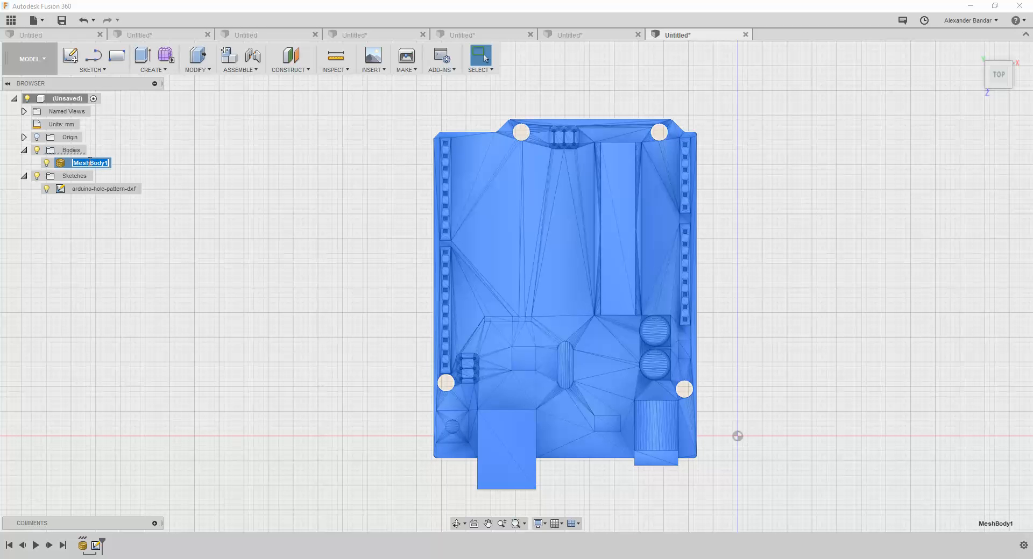
text(arduino)
Step: Hide the arduino mesh while the hole-pattern sketch is open for editing, and stop the sketch
double_click(91, 188)
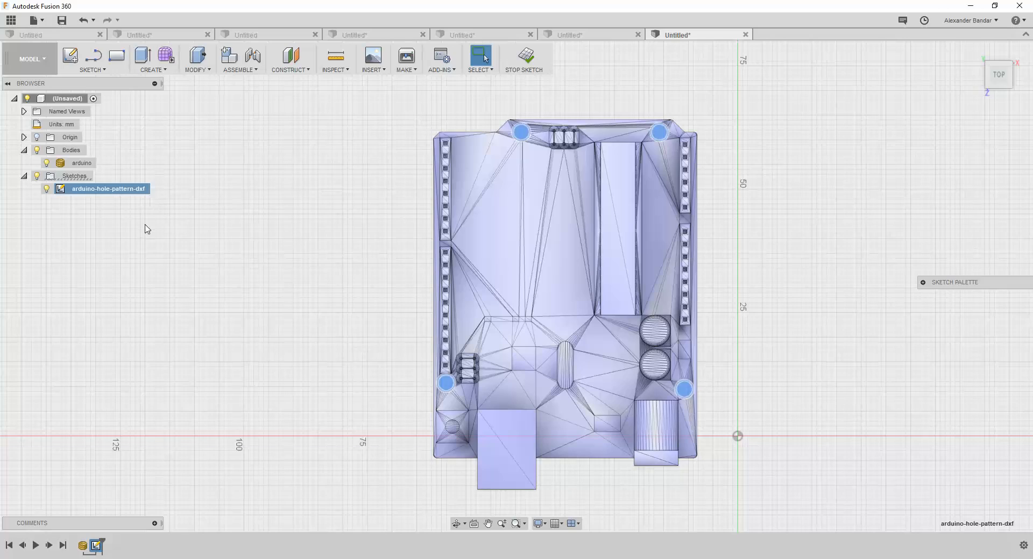
click(147, 229)
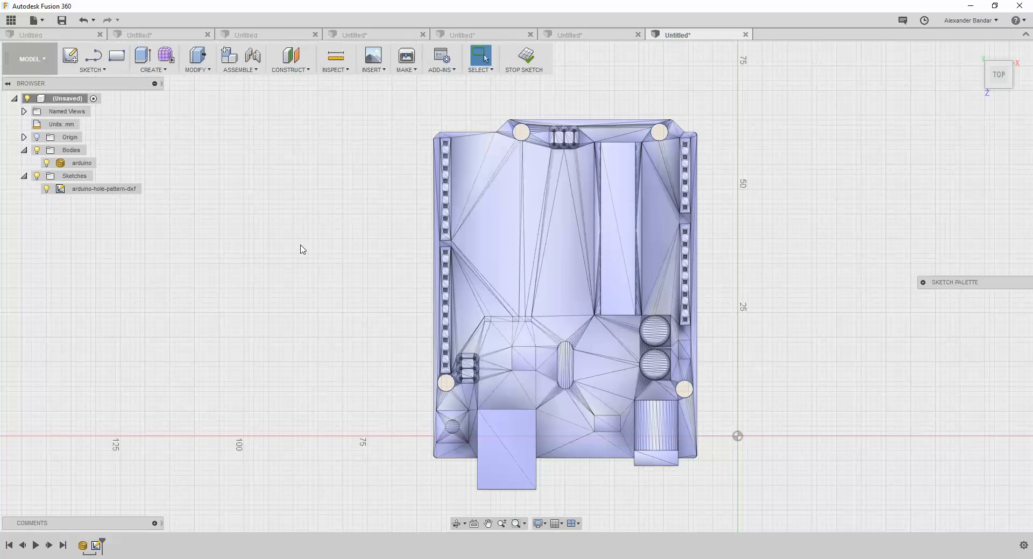
shift+middle_drag(309, 285, 280, 247)
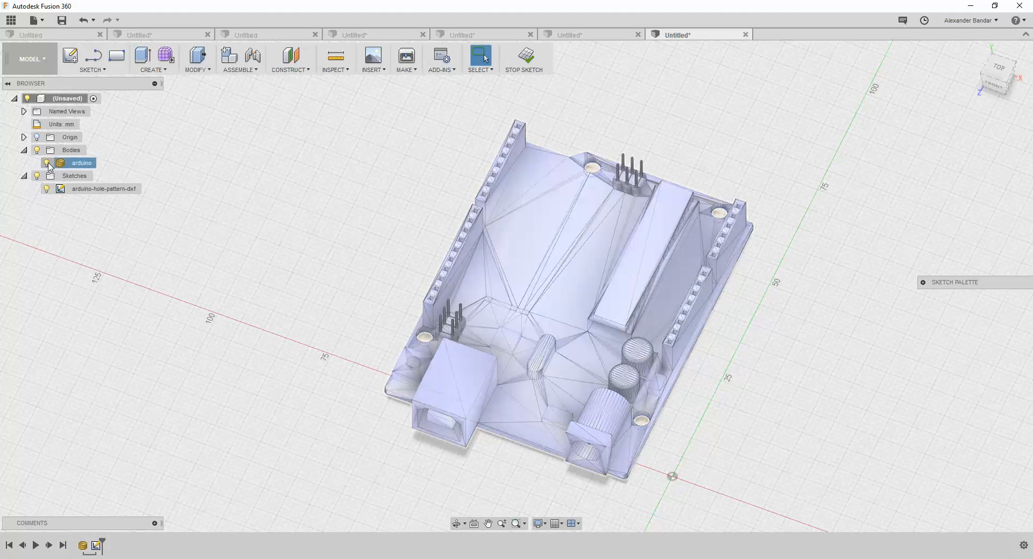
click(47, 163)
click(104, 189)
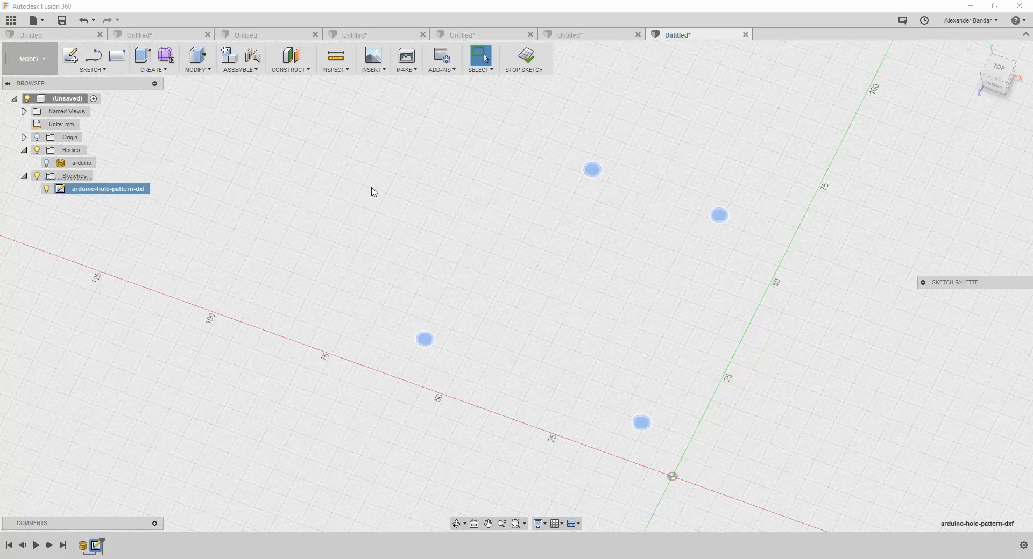
click(526, 56)
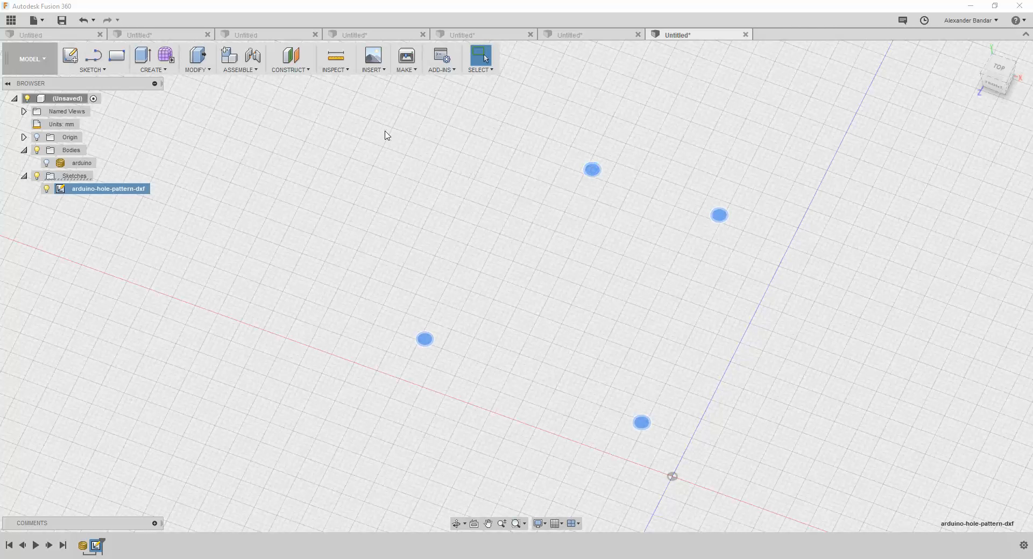
Step: Extrude the four mounting-hole circles of the hole-pattern sketch upward 26 mm as new bodies
click(385, 131)
mouse_move(316, 136)
mouse_down()
mouse_move(919, 420)
mouse_move(921, 431)
mouse_up()
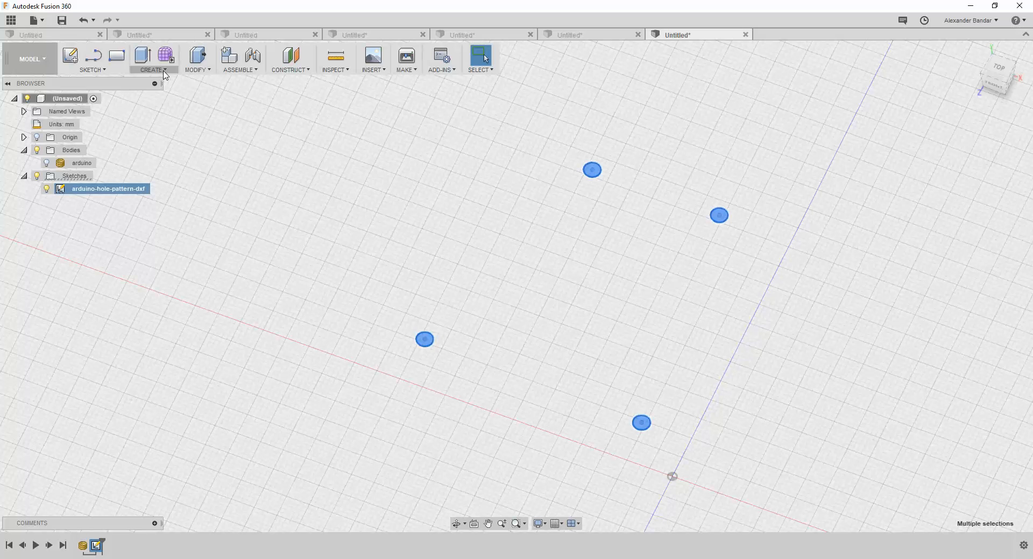
click(169, 75)
click(169, 97)
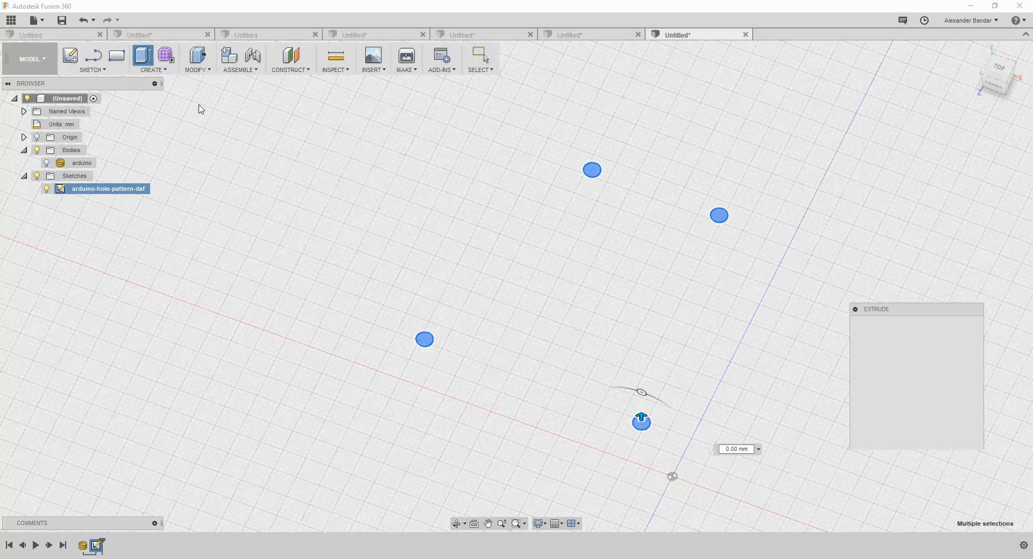
drag(641, 418, 648, 350)
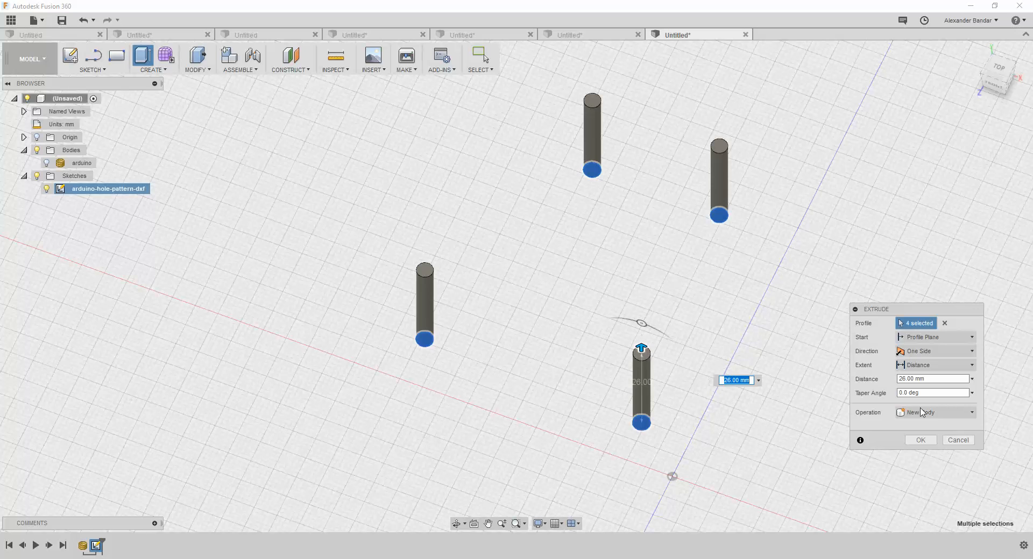
click(921, 440)
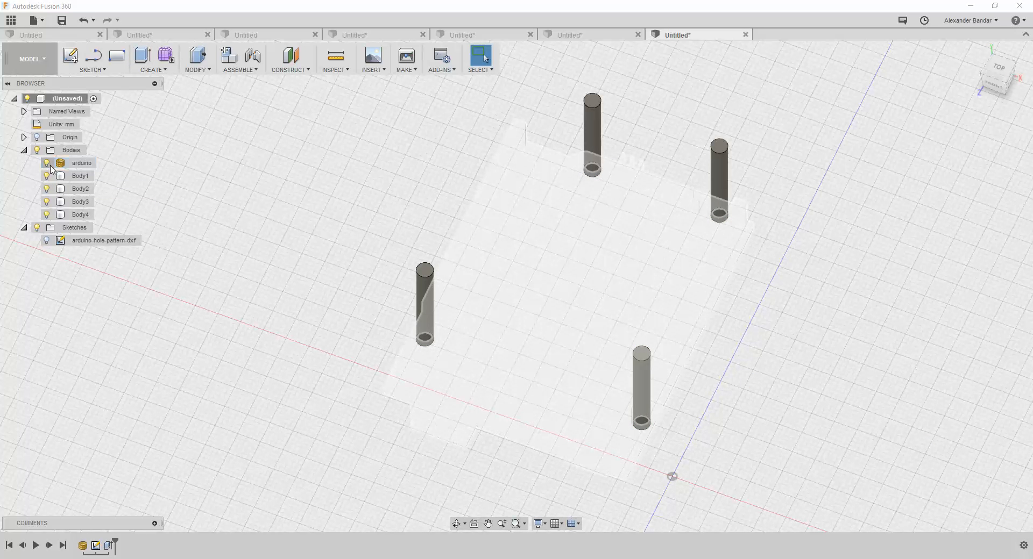
Step: Show the arduino mesh again and create a form to enter the Sculpt environment
click(47, 163)
mouse_move(264, 317)
shift+middle_down()
mouse_move(311, 302)
mouse_move(334, 274)
mouse_move(320, 244)
mouse_move(264, 308)
shift+middle_up()
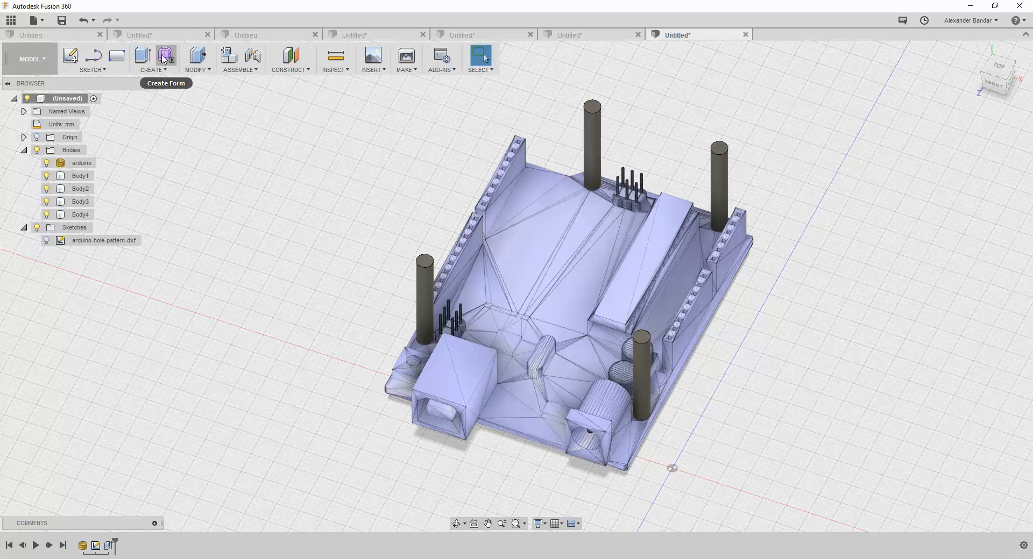
click(165, 55)
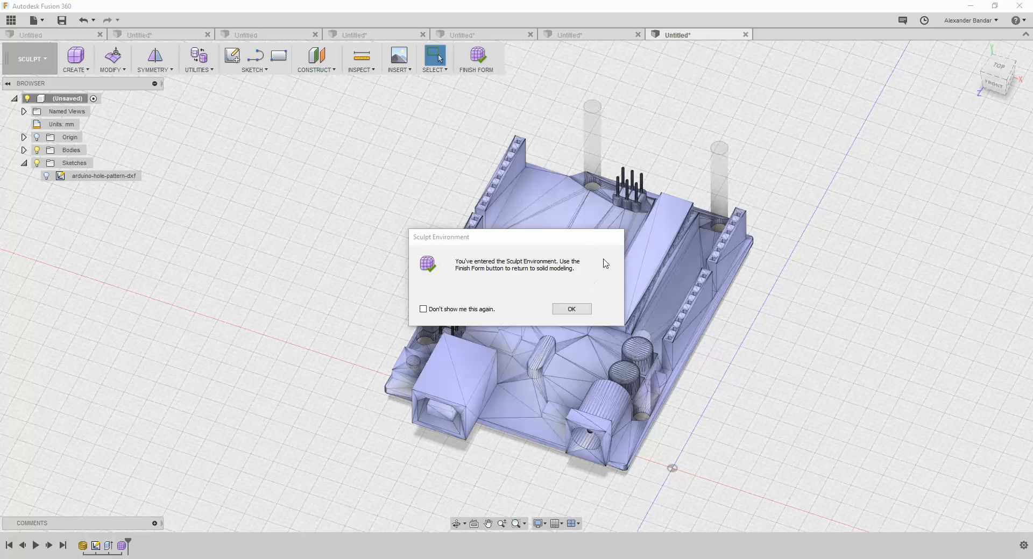
click(573, 308)
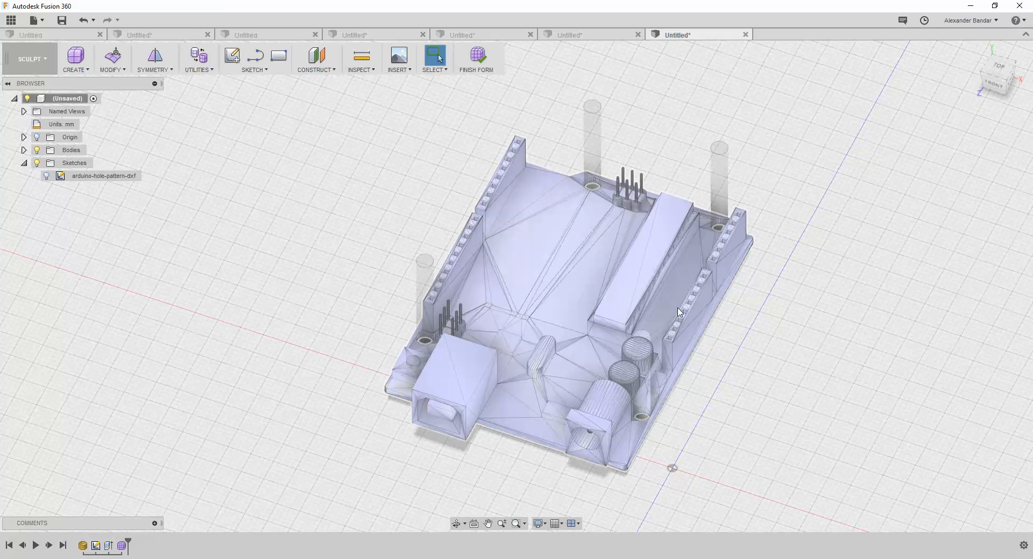
Step: Create a T-spline box centred over the arduino in the horizontal plane, about 86 mm long, 78 mm wide and 36 mm high
click(76, 60)
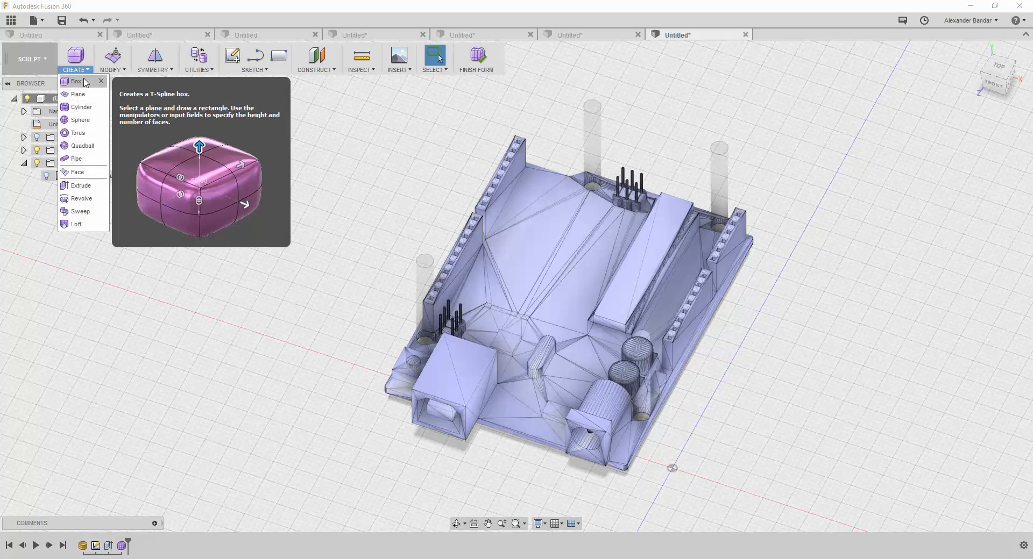
click(77, 81)
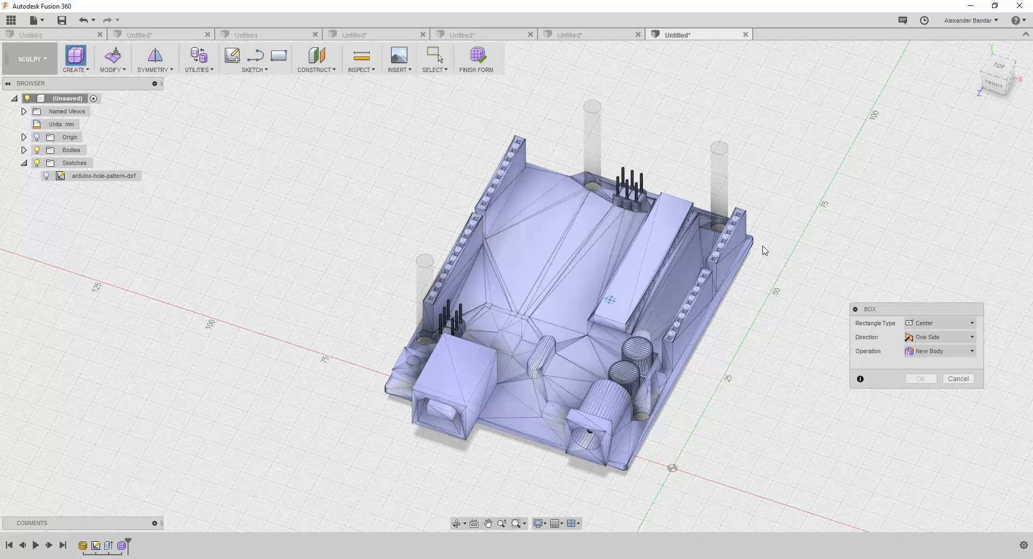
click(994, 71)
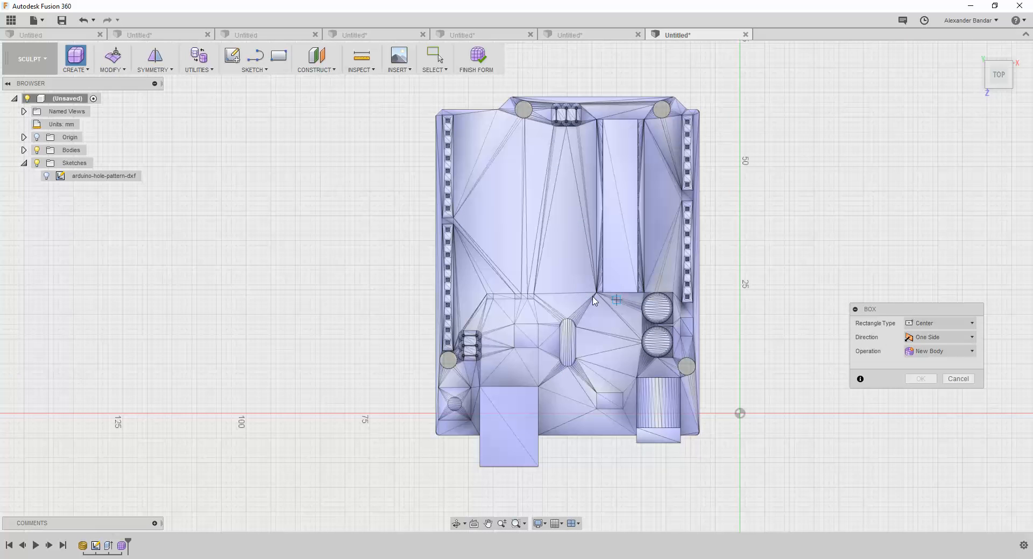
click(572, 261)
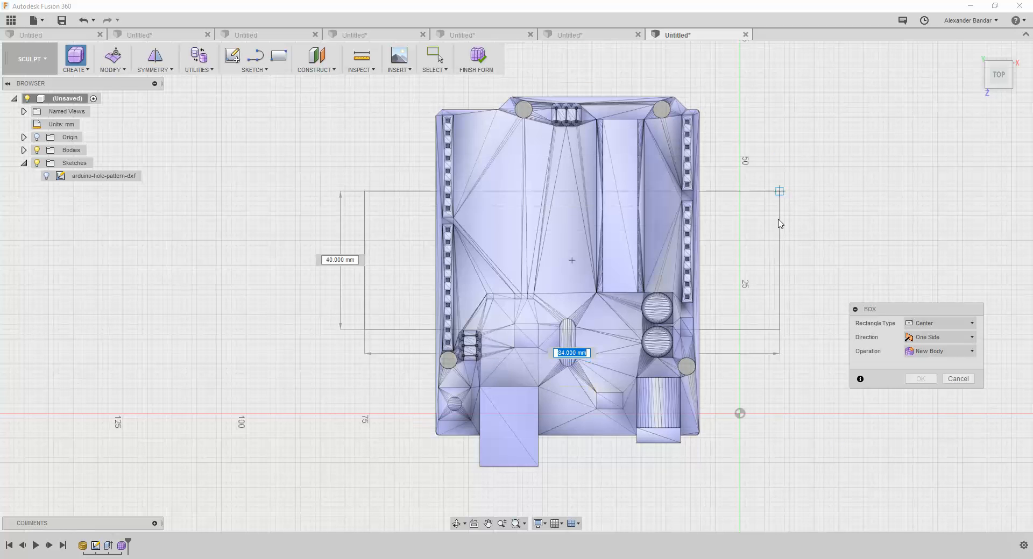
click(788, 443)
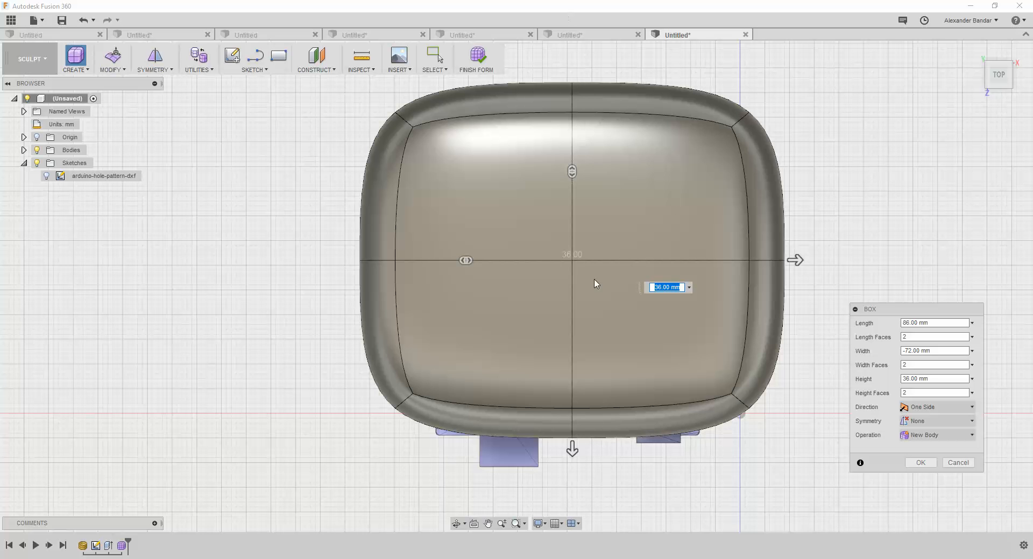
drag(572, 449, 571, 464)
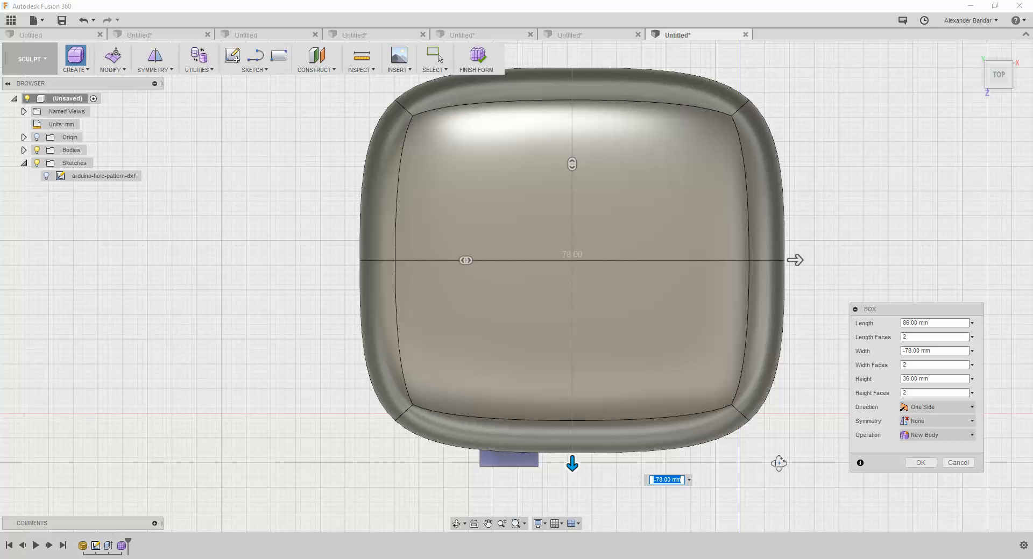
shift+middle_drag(776, 461, 816, 380)
click(920, 463)
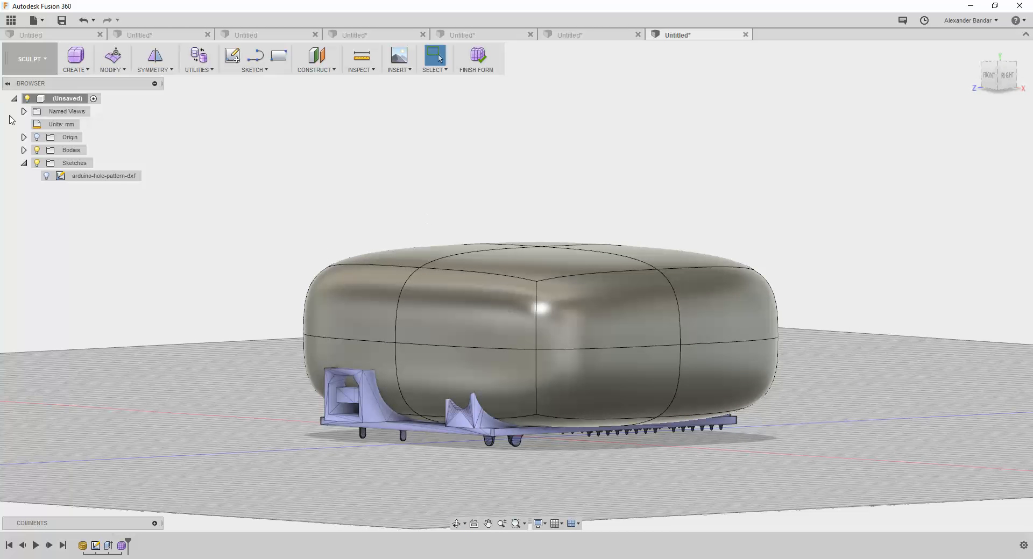
Step: Rename the new T-spline body as enclosure and set its opacity to 50%
click(24, 150)
click(83, 176)
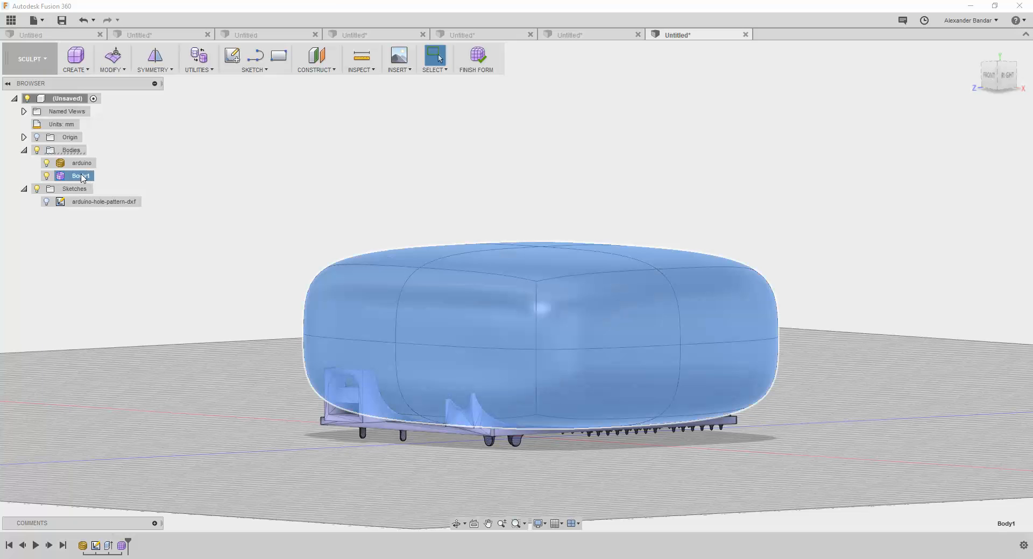
double_click(81, 176)
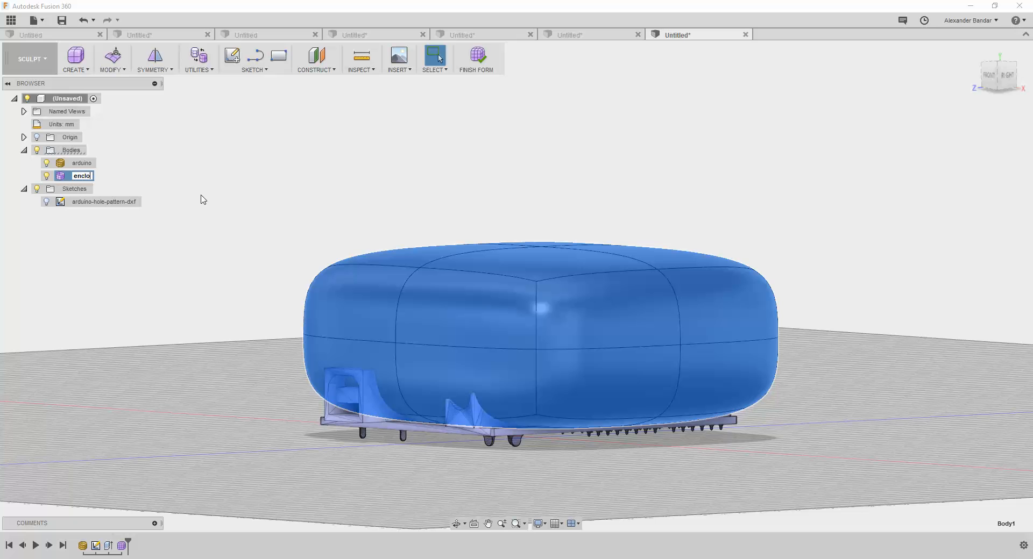
key(Return)
right_click(98, 177)
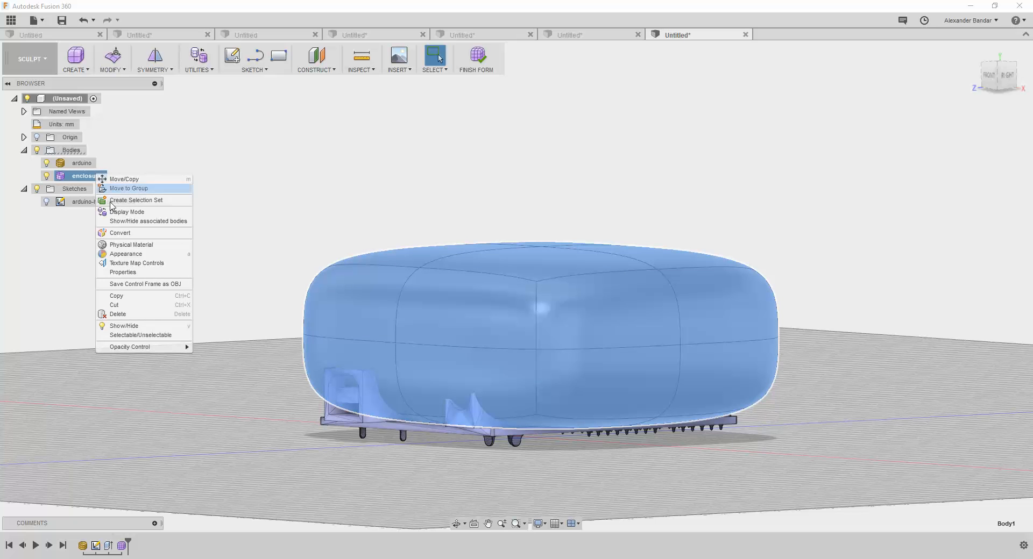
mouse_move(155, 351)
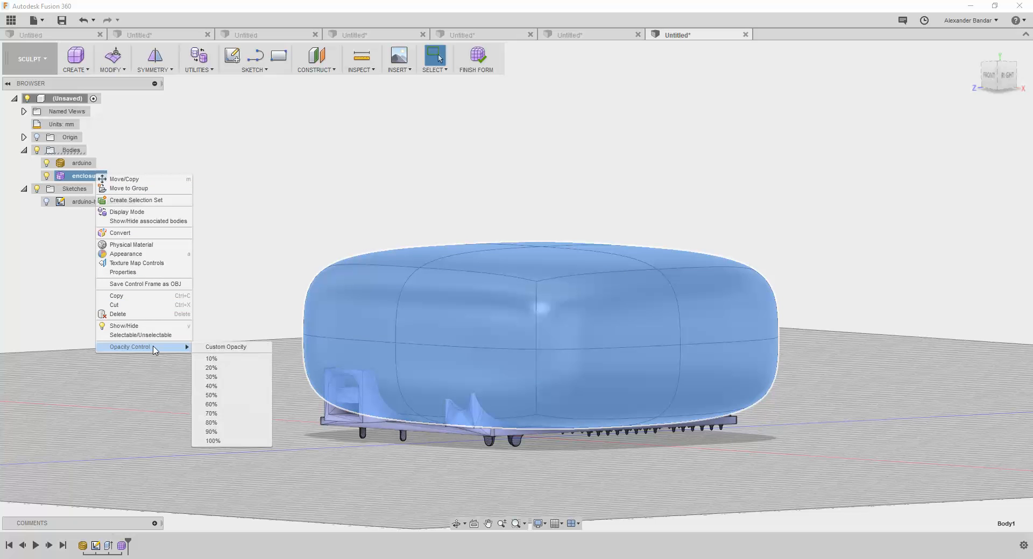
click(237, 396)
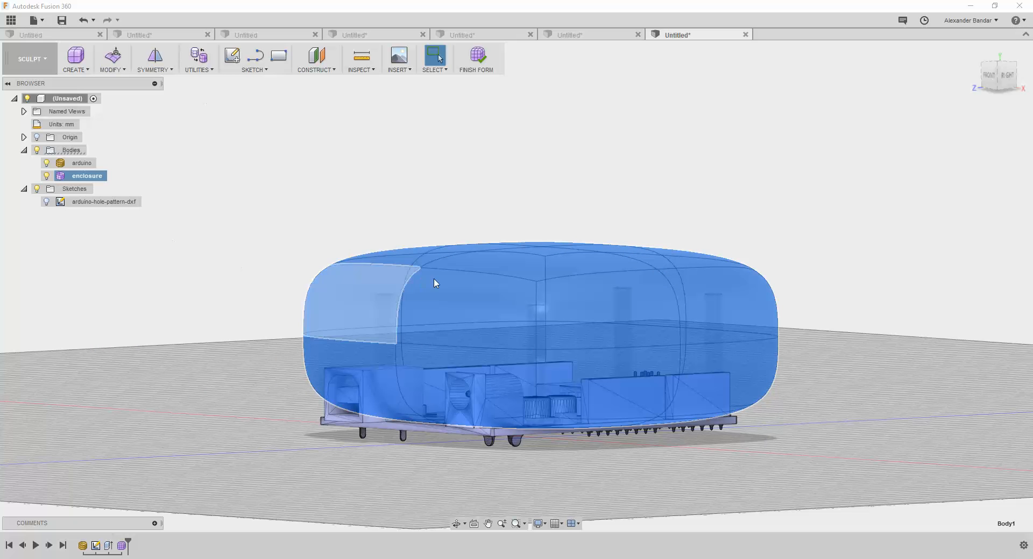
Step: Move the enclosure body down so that it surrounds the arduino board, and check the fit from several angles
right_click(292, 188)
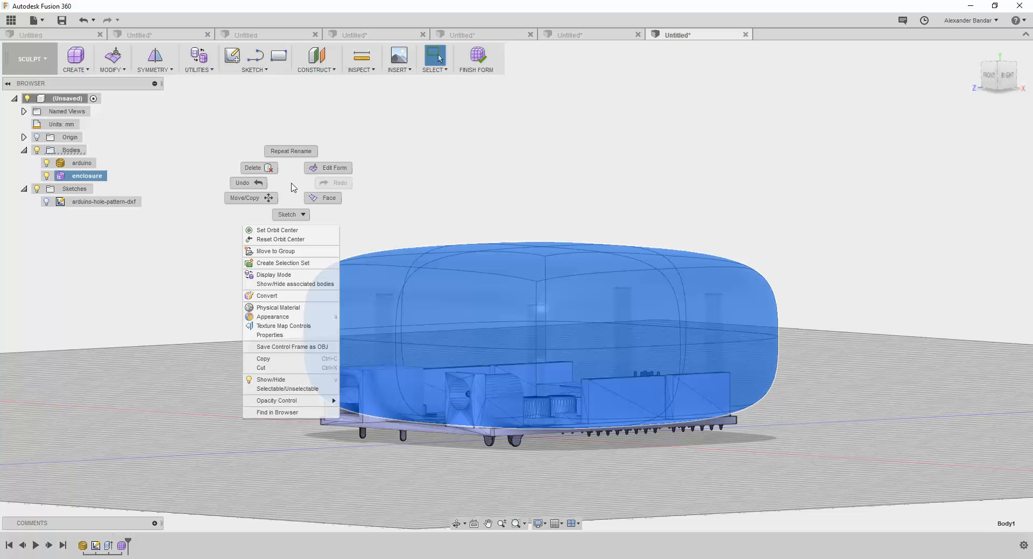
click(267, 200)
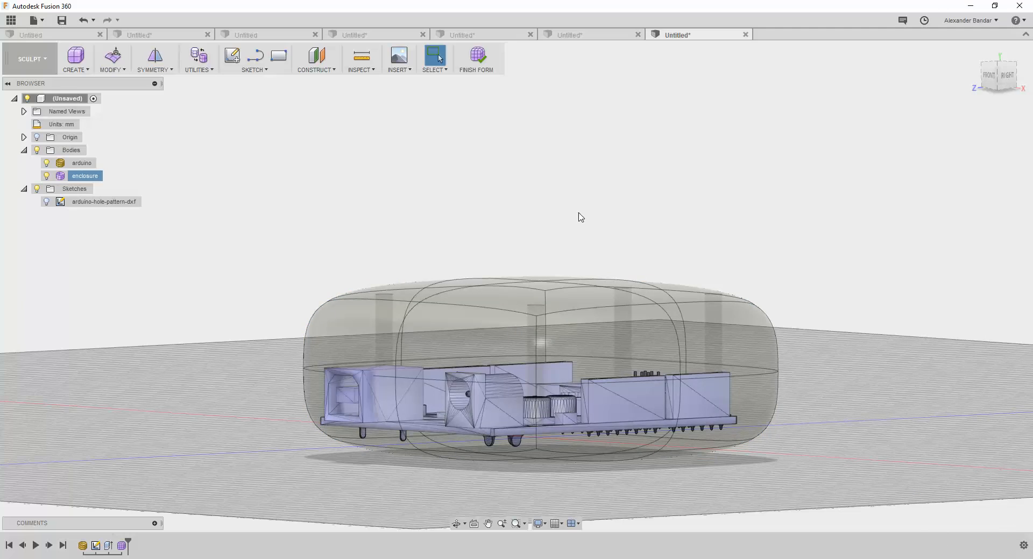
drag(582, 214, 542, 307)
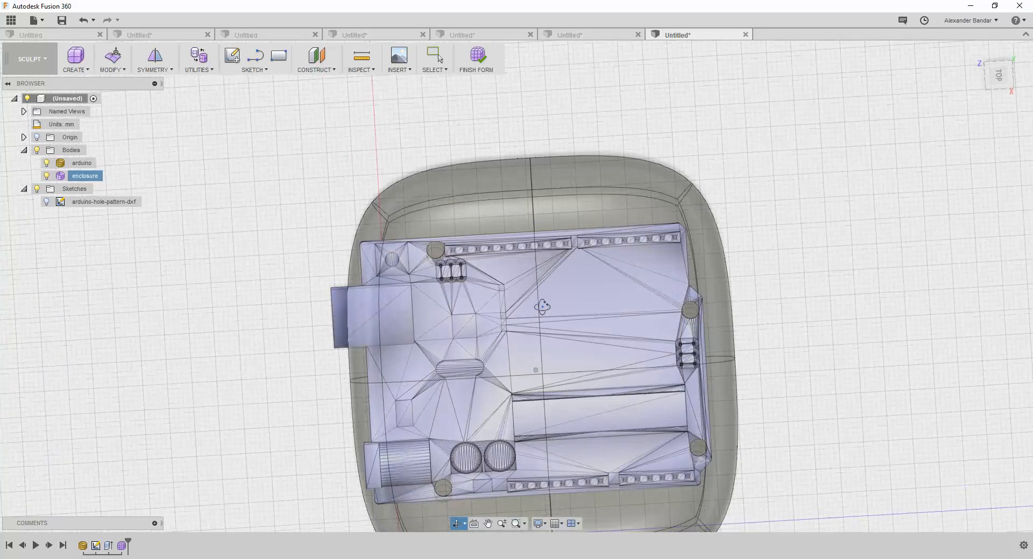
shift+middle_drag(542, 307, 589, 236)
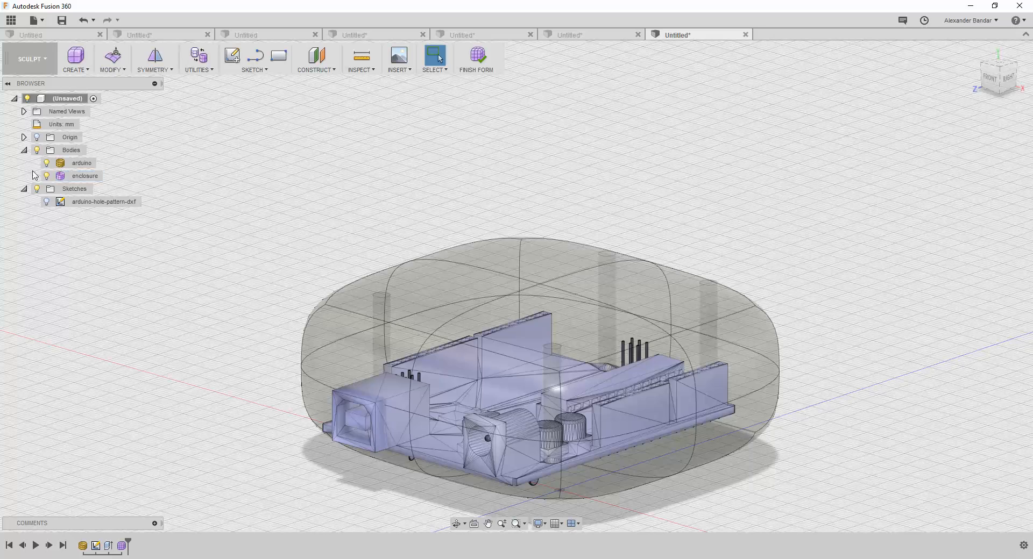
Step: Hide the arduino mesh
click(47, 163)
click(46, 163)
click(47, 163)
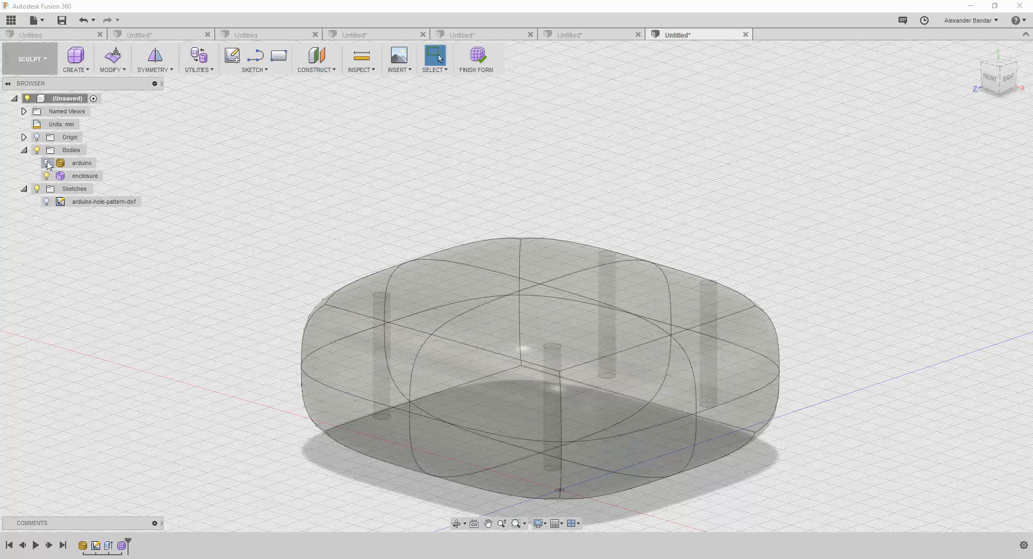
Step: Set the enclosure body's opacity to 100%
click(84, 176)
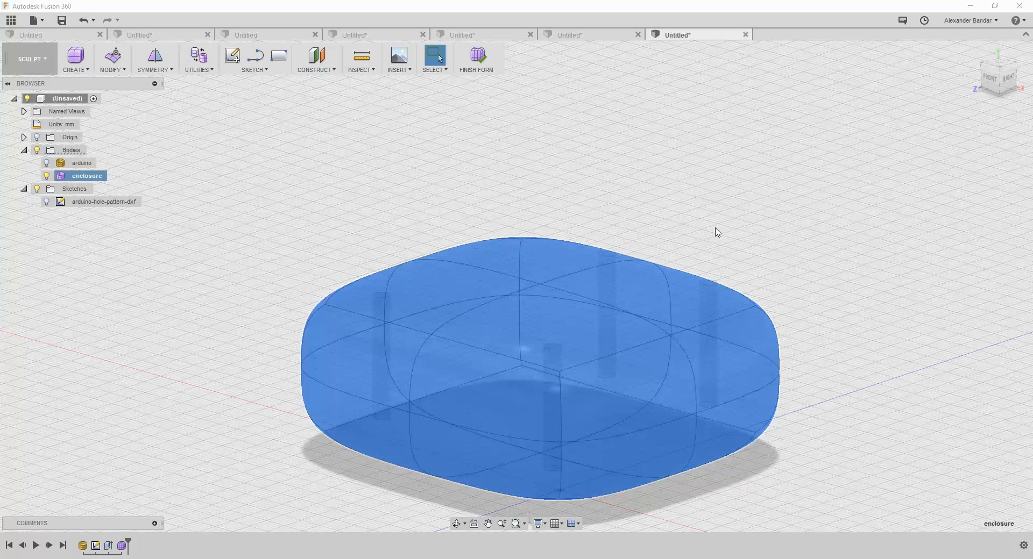
shift+middle_drag(718, 232, 677, 232)
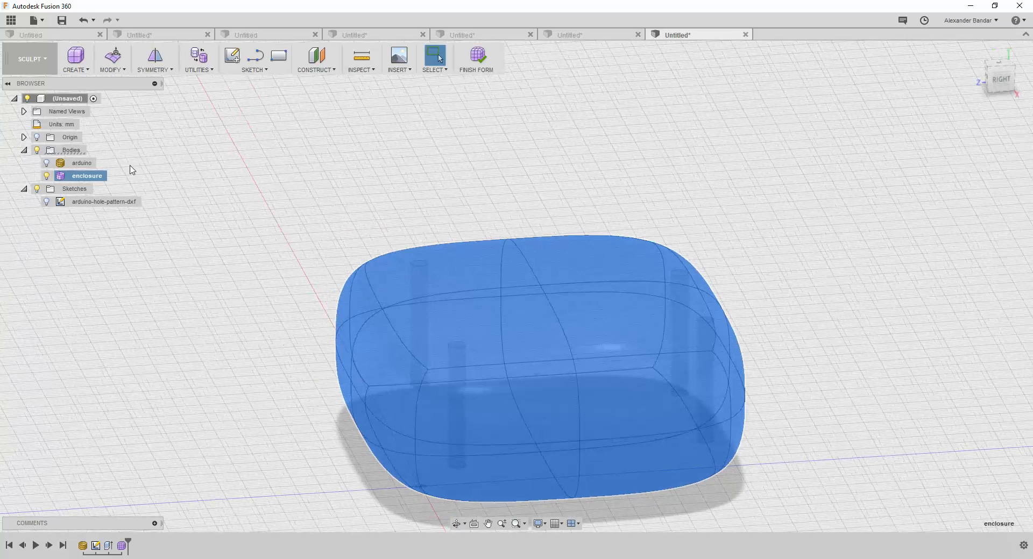
right_click(86, 181)
mouse_move(138, 350)
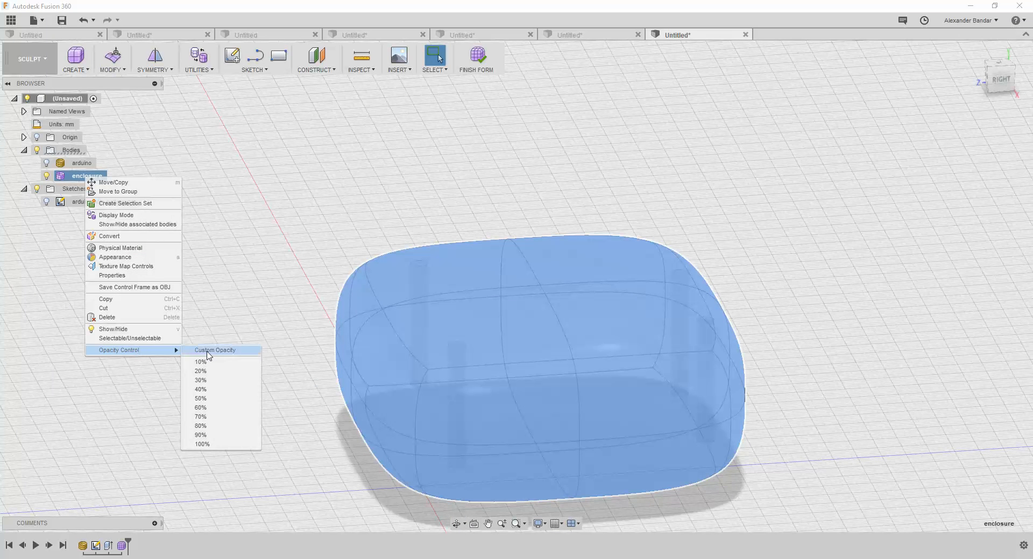
click(218, 445)
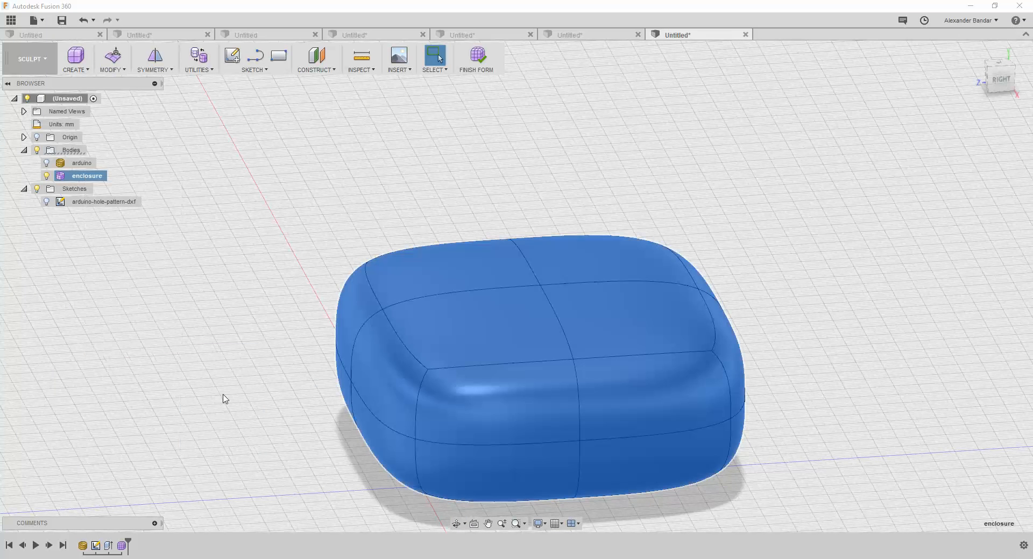
click(112, 59)
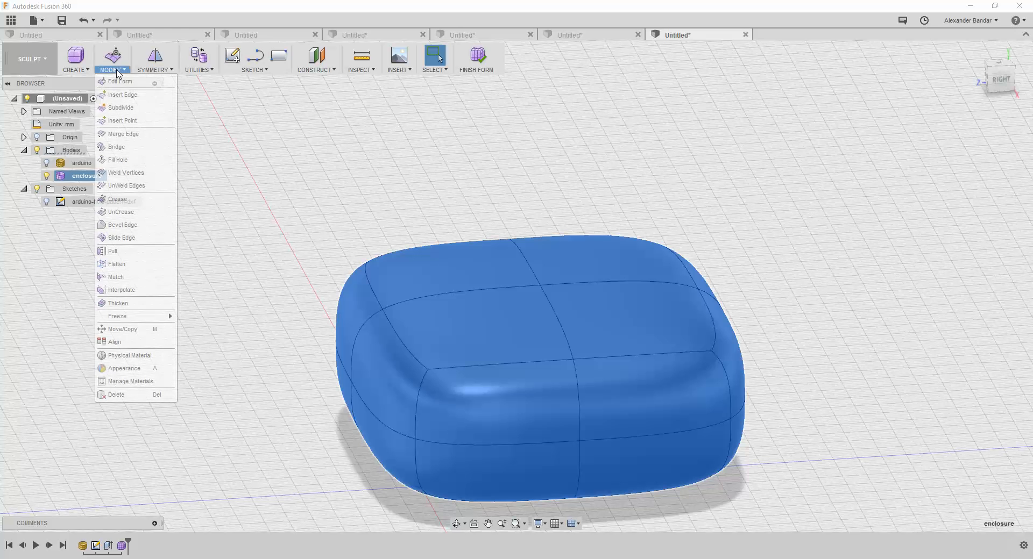
click(121, 85)
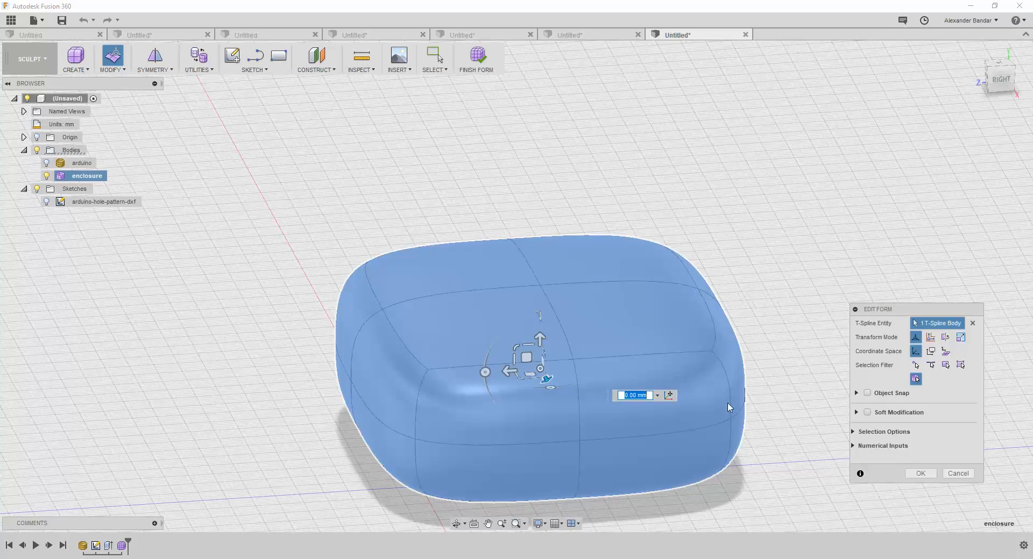
click(958, 474)
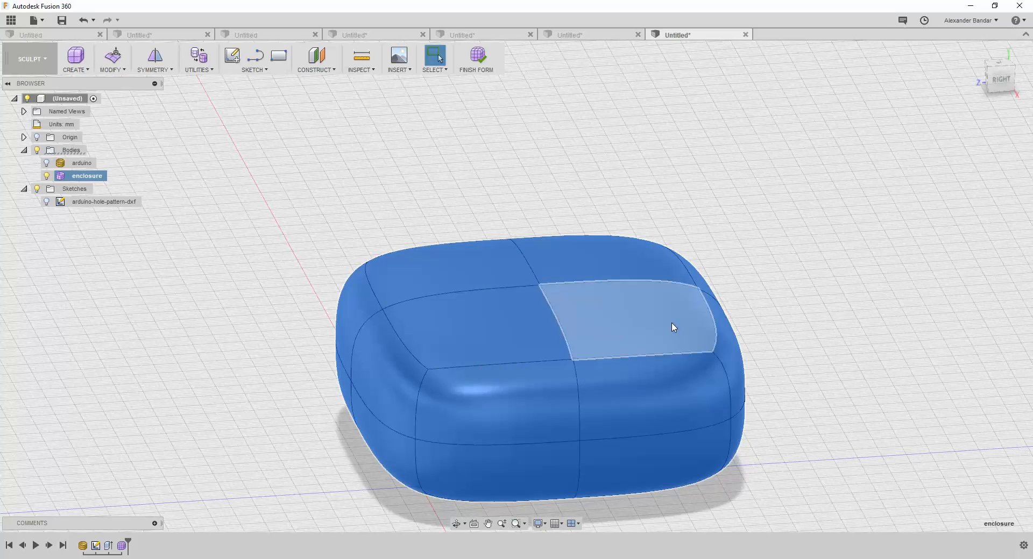
Step: Use Edit Form to pull the two upper edges along the back of the enclosure outward about 10 mm
mouse_move(722, 318)
shift+middle_down()
mouse_move(733, 325)
mouse_move(738, 311)
shift+middle_up()
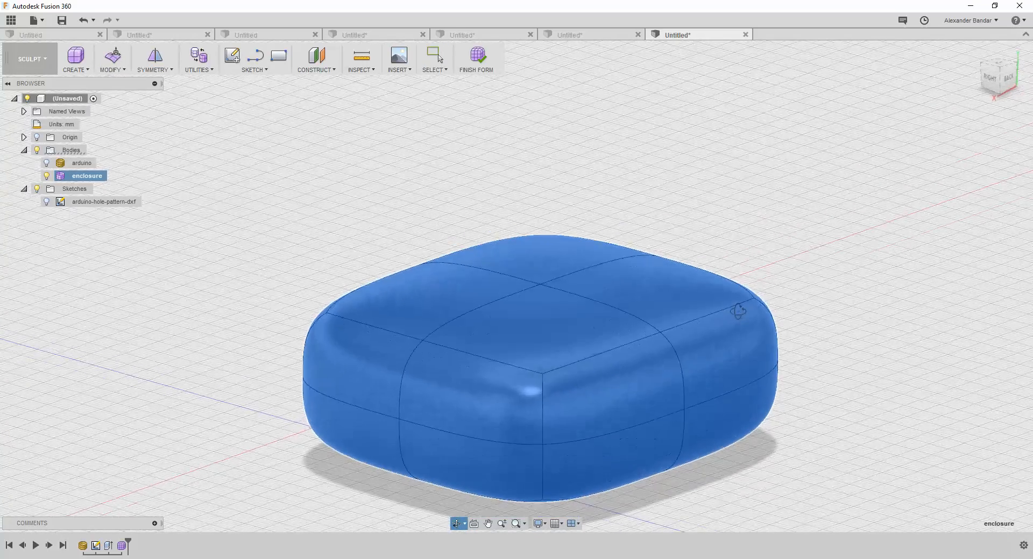
click(732, 308)
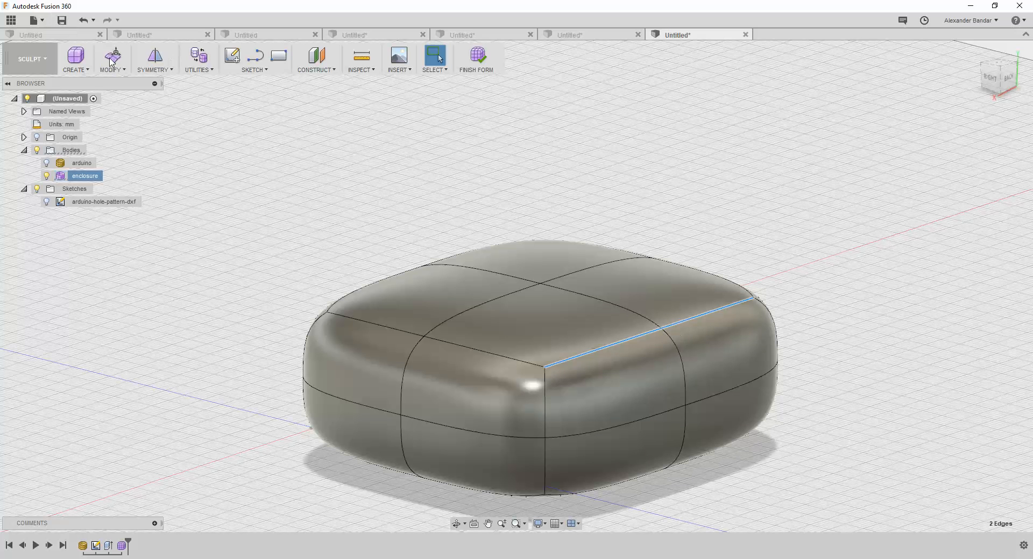
click(125, 74)
click(127, 82)
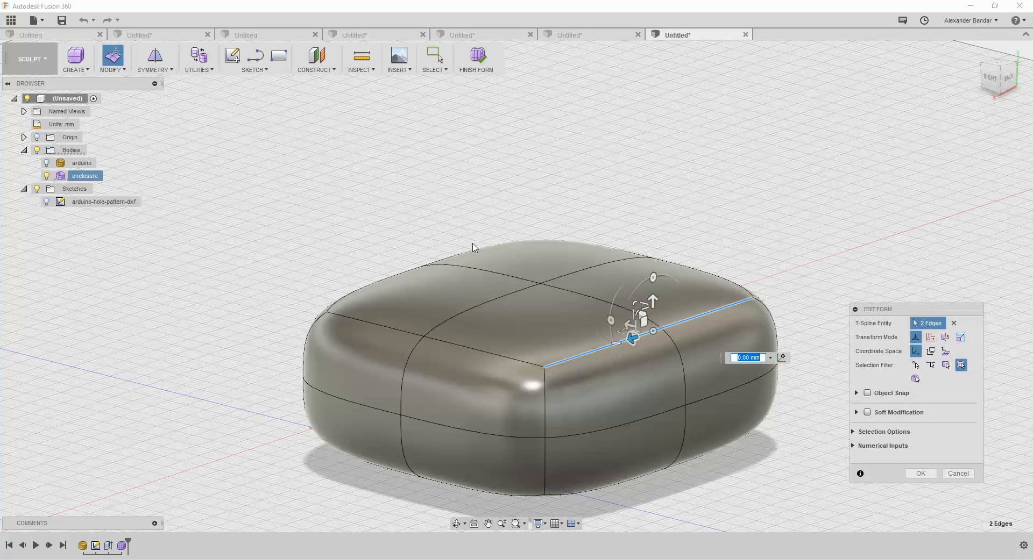
mouse_move(652, 301)
mouse_down()
mouse_move(654, 263)
mouse_move(668, 297)
mouse_up()
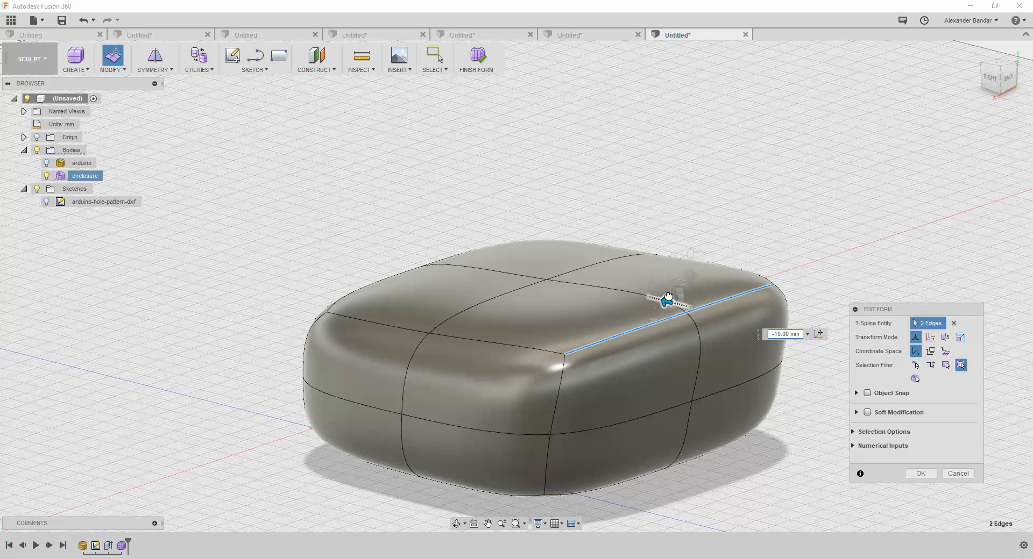
click(926, 478)
Step: Use Edit Form to pull the middle vertex of the enclosure's upper back edge outward about 17 mm
shift+middle_drag(716, 389, 724, 302)
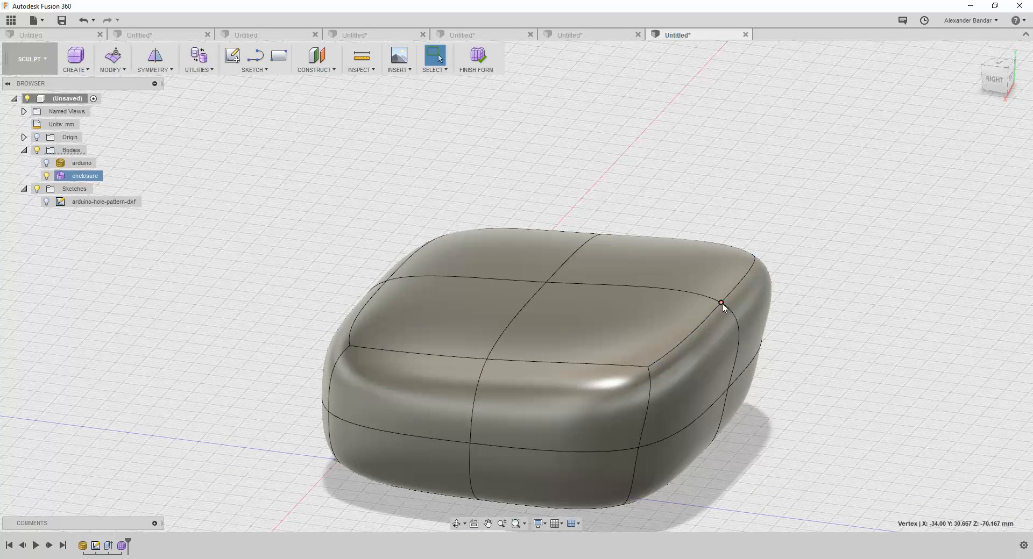
click(124, 67)
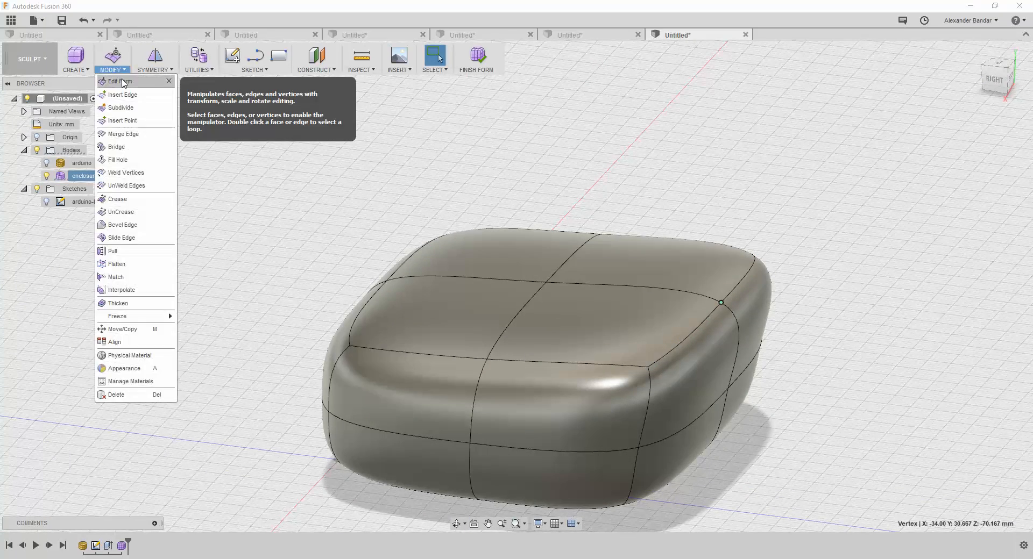
click(125, 84)
drag(721, 274, 771, 291)
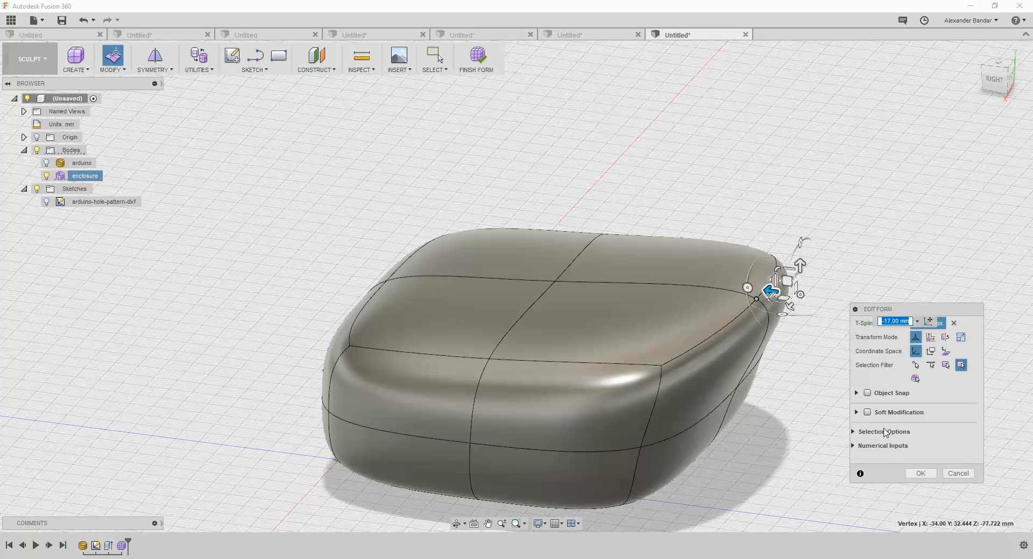
click(919, 473)
Step: Finish the form to return to the Model workspace
shift+middle_drag(542, 401, 565, 376)
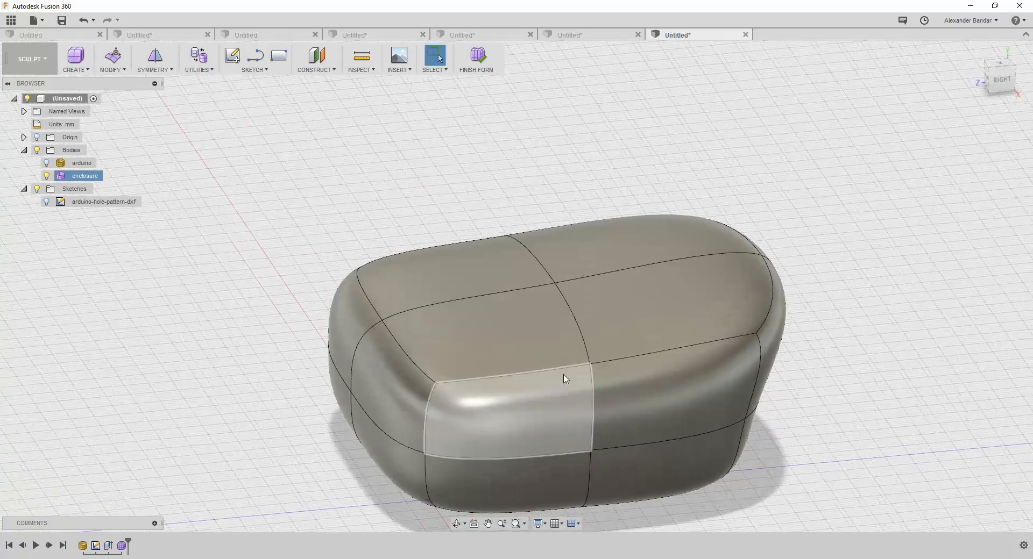
click(476, 56)
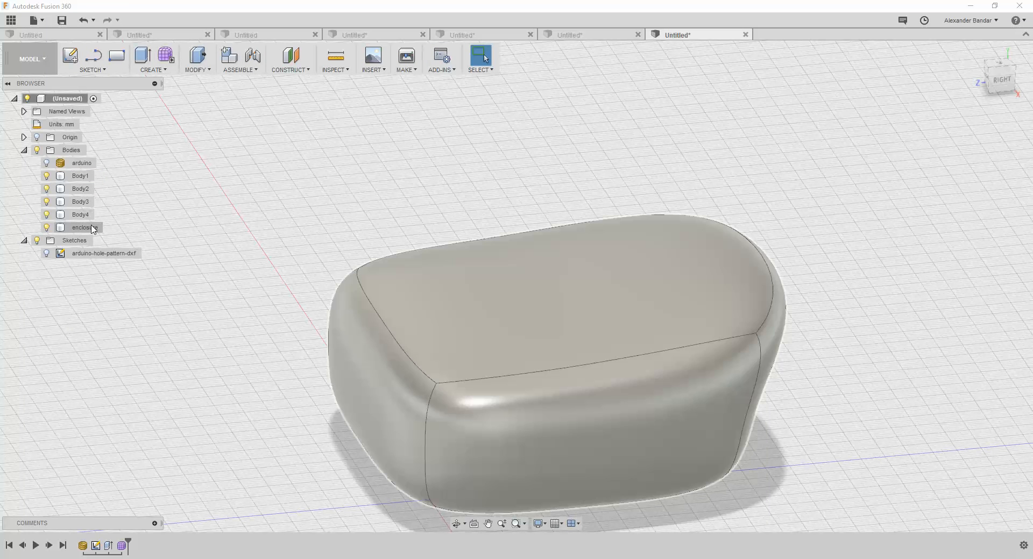
click(93, 229)
Step: Try to create a group from the four post bodies, Body1 to Body4
click(85, 177)
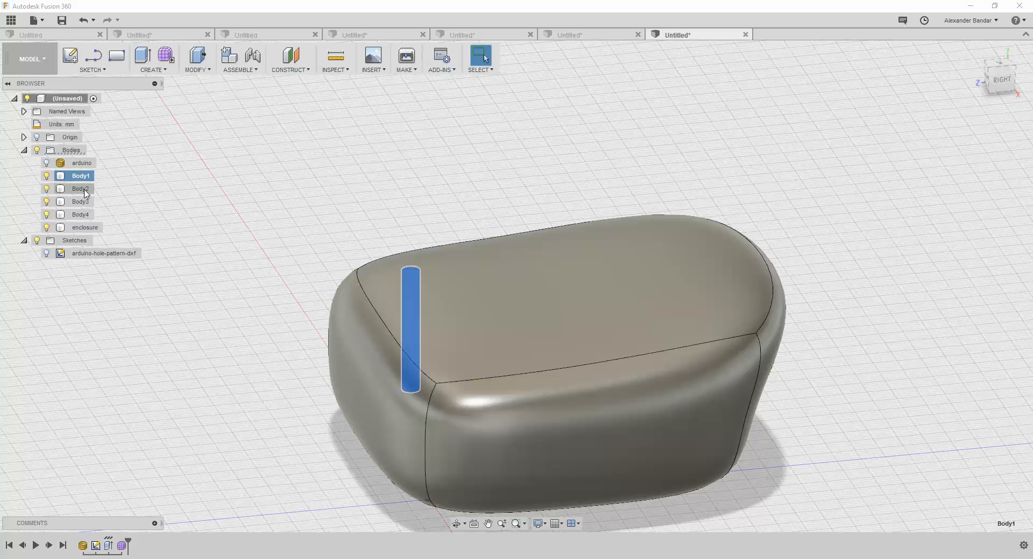
ctrl+click(80, 189)
ctrl+click(80, 201)
ctrl+click(81, 214)
right_click(83, 215)
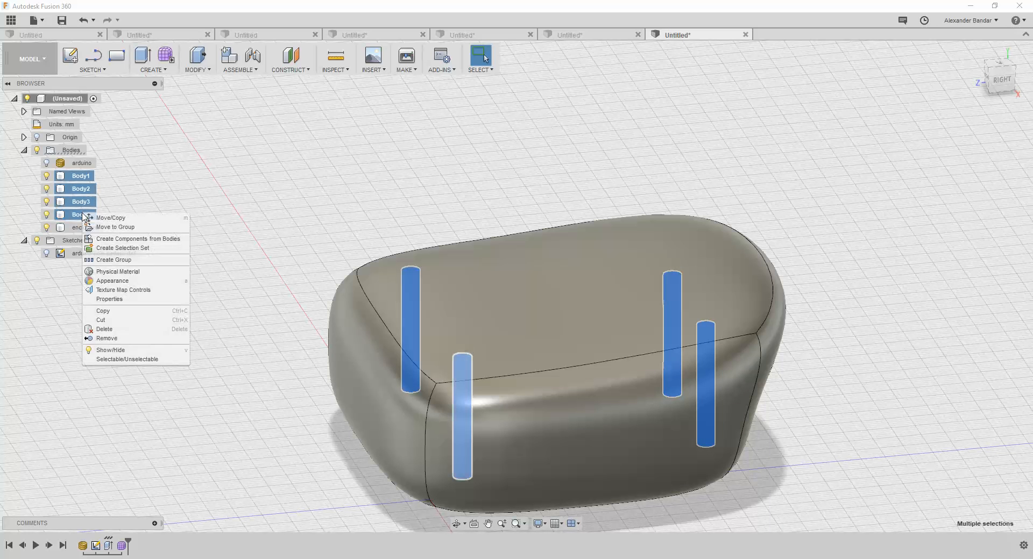
click(101, 260)
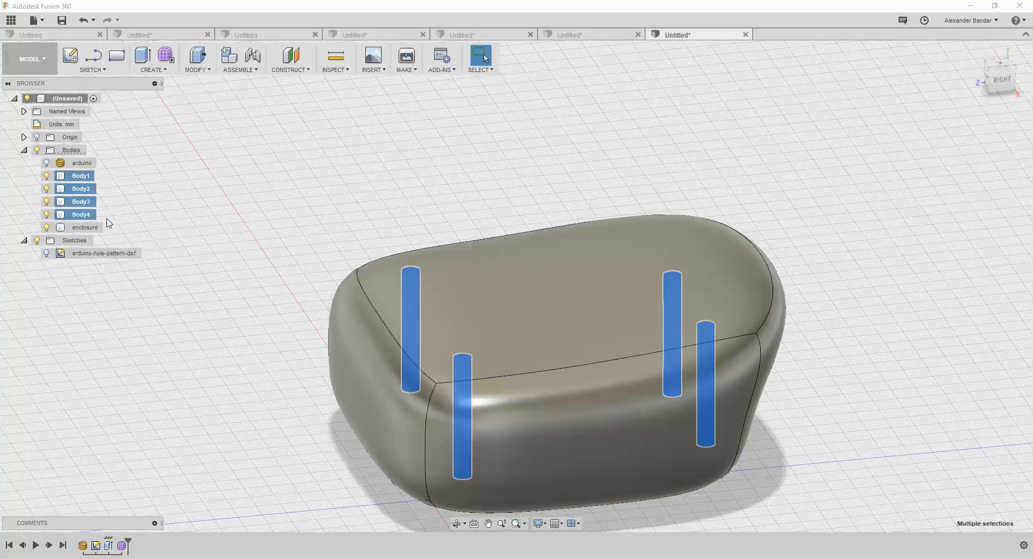
click(76, 177)
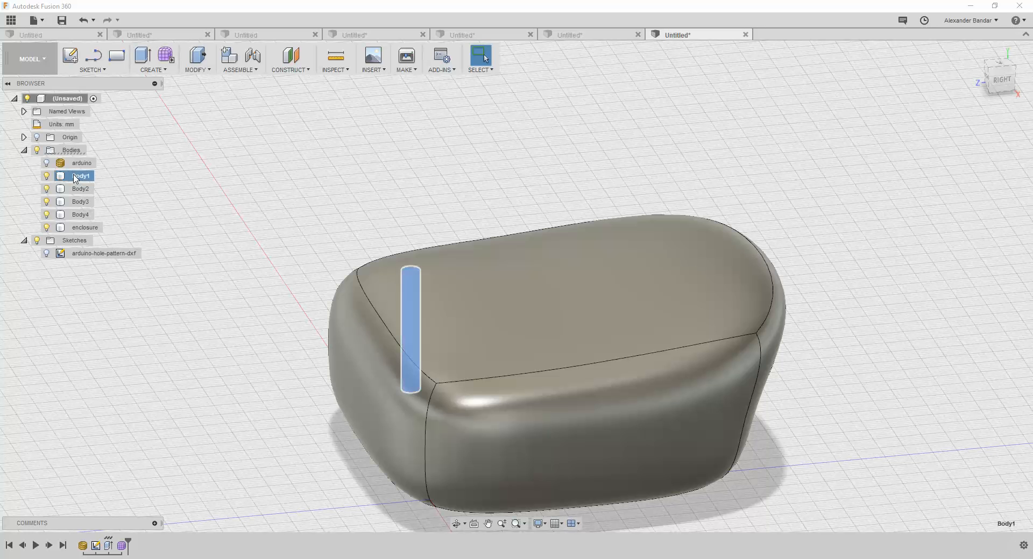
ctrl+click(78, 188)
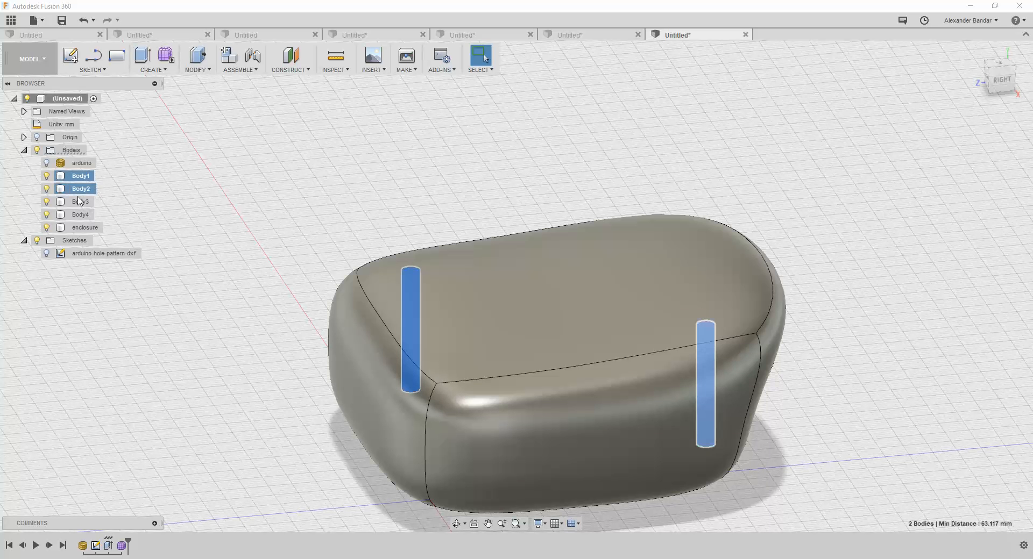
click(285, 290)
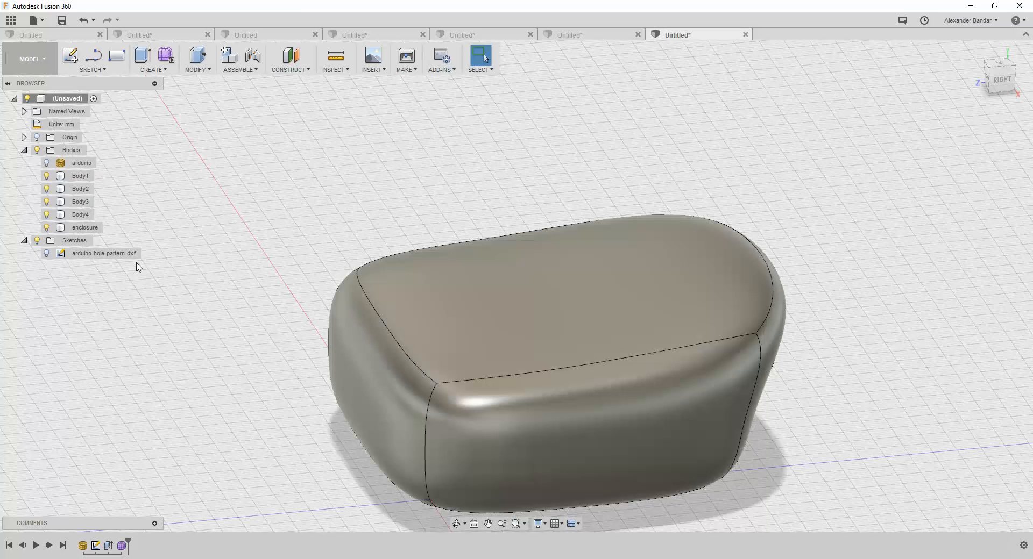
Step: Make the enclosure body semi-transparent and show the arduino mesh inside it
shift+middle_drag(263, 240, 301, 237)
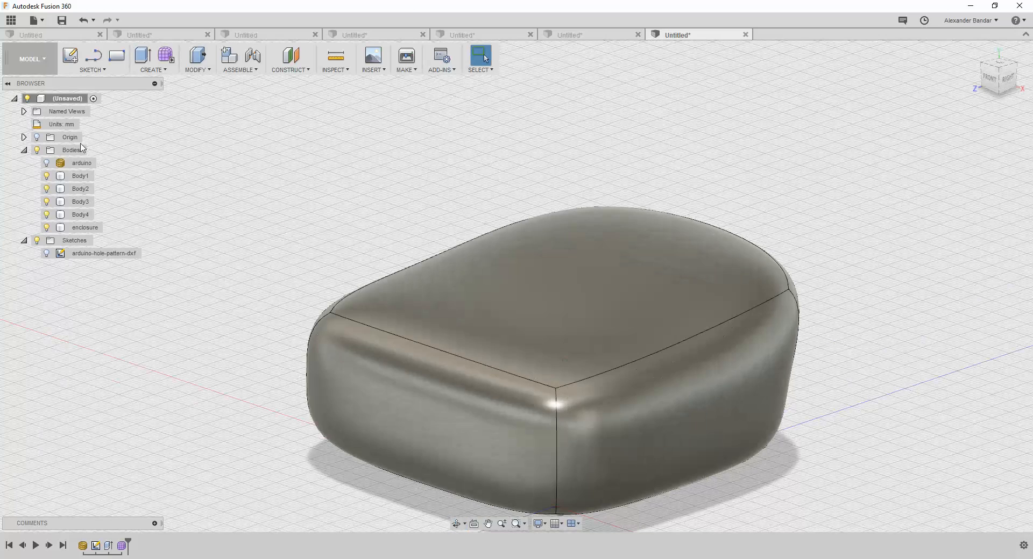
right_click(84, 228)
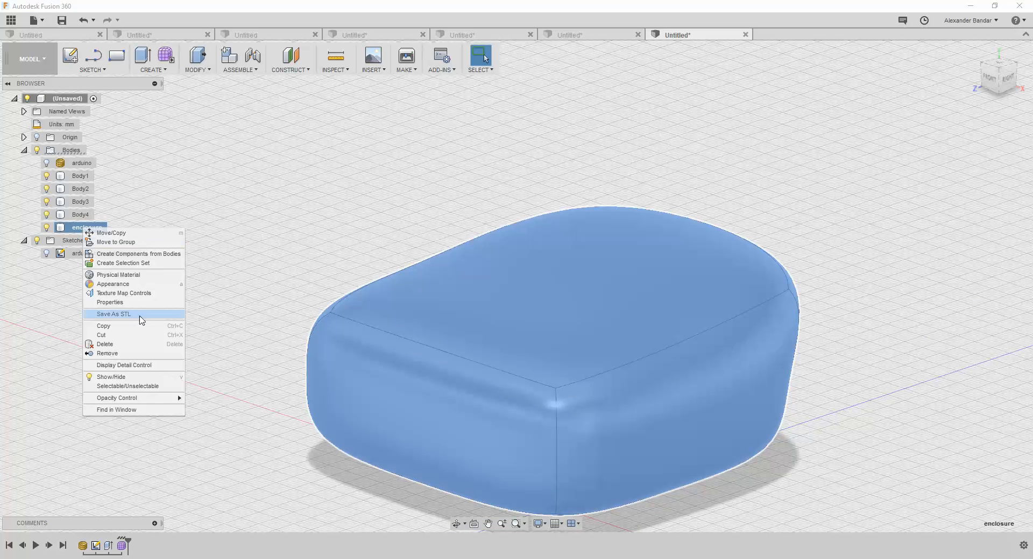
mouse_move(145, 404)
click(227, 439)
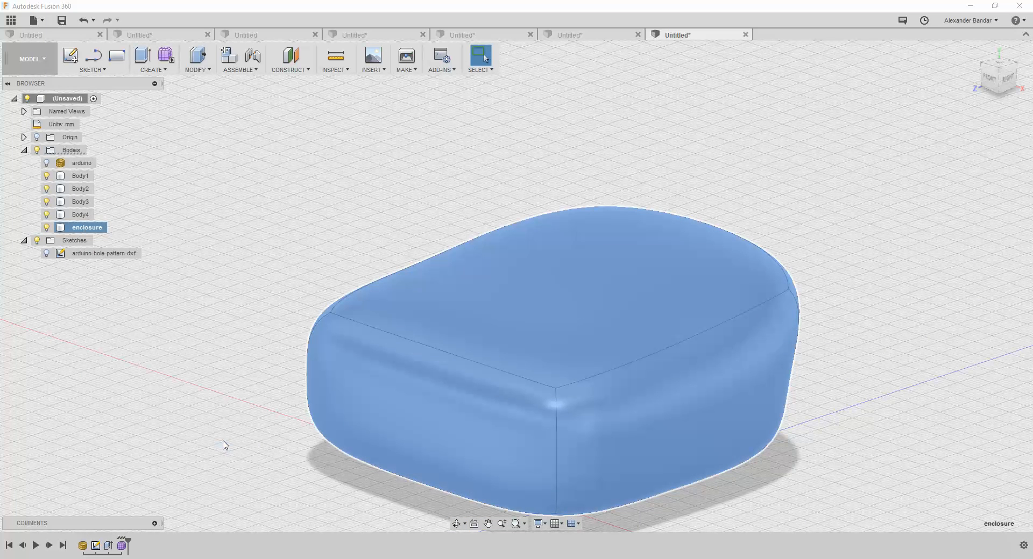
click(46, 162)
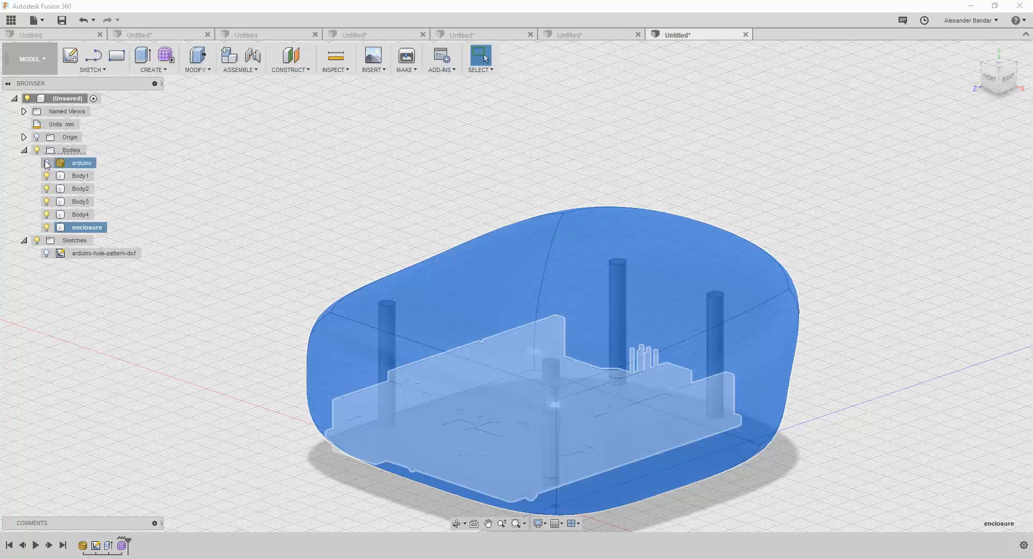
mouse_move(226, 249)
shift+middle_down()
mouse_move(253, 228)
mouse_move(235, 242)
mouse_move(246, 256)
mouse_move(233, 253)
shift+middle_up()
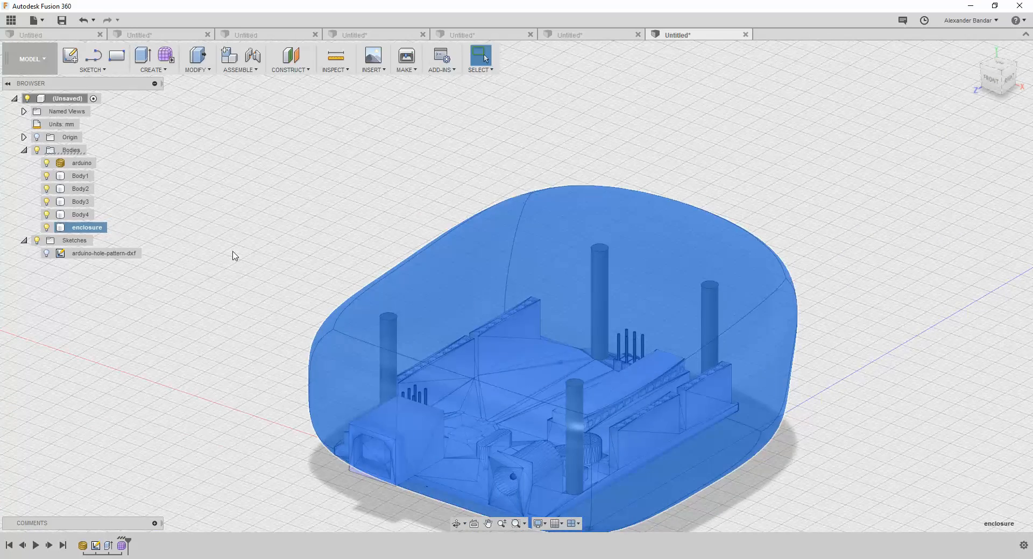
Step: Shell the whole enclosure body with an inside thickness of 2 mm
double_click(99, 228)
key(Return)
click(203, 71)
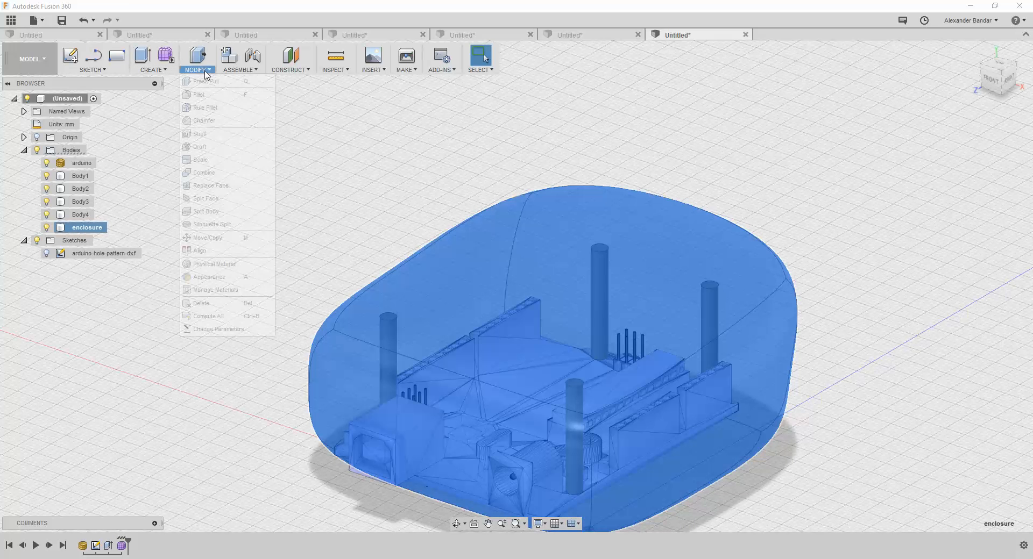
click(199, 134)
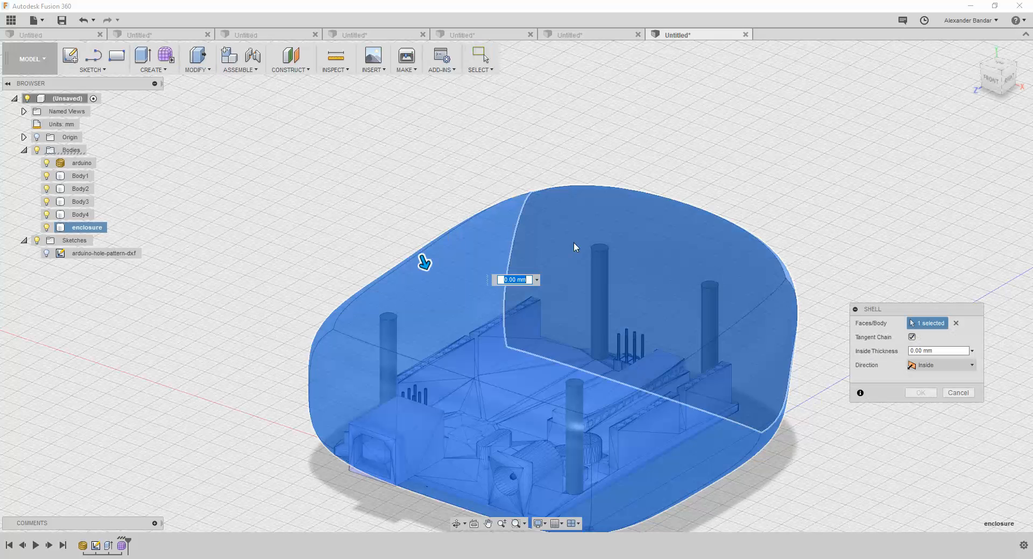
text(2)
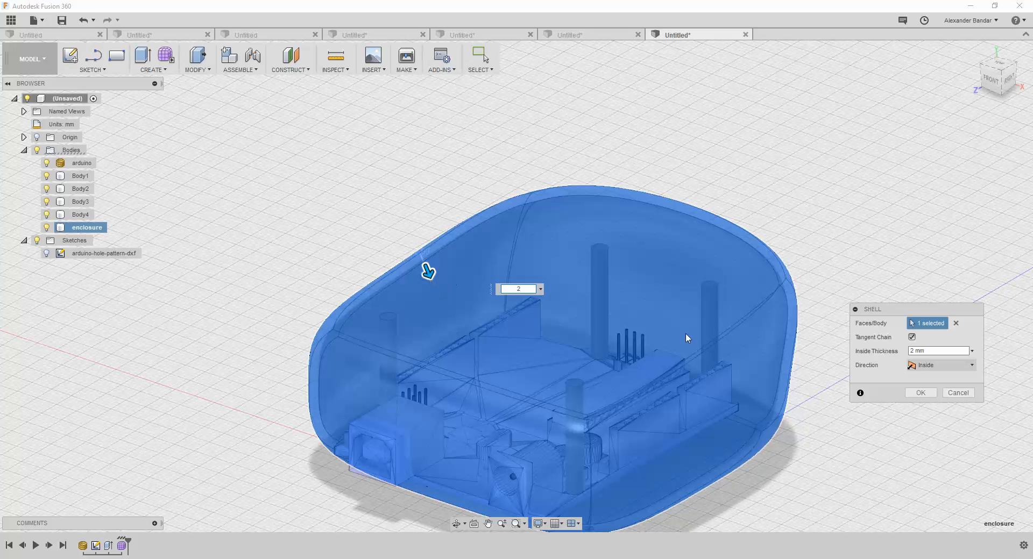
click(922, 393)
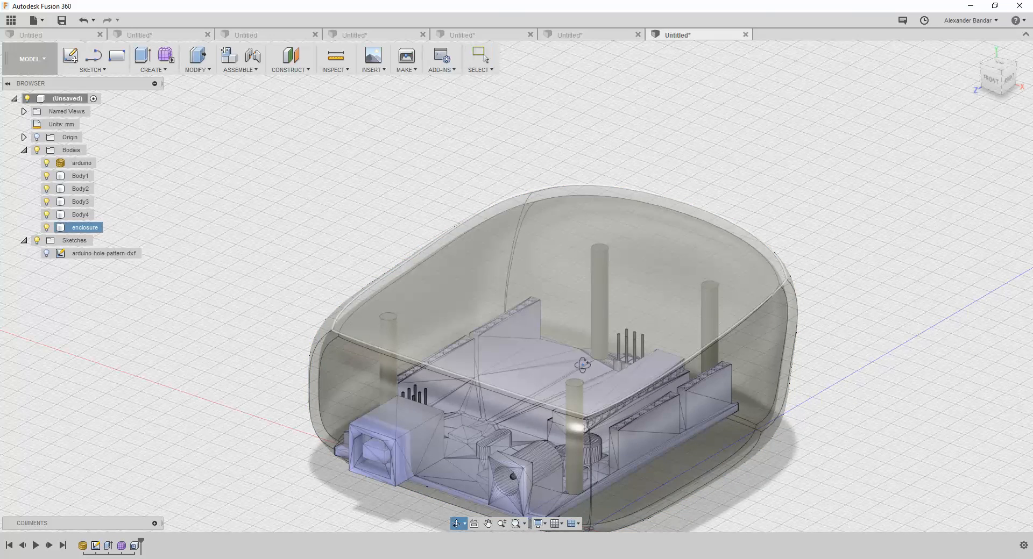
Step: Examine how the Arduino board, its connectors and the posts sit relative to the shelled enclosure's walls
shift+middle_drag(583, 365, 707, 424)
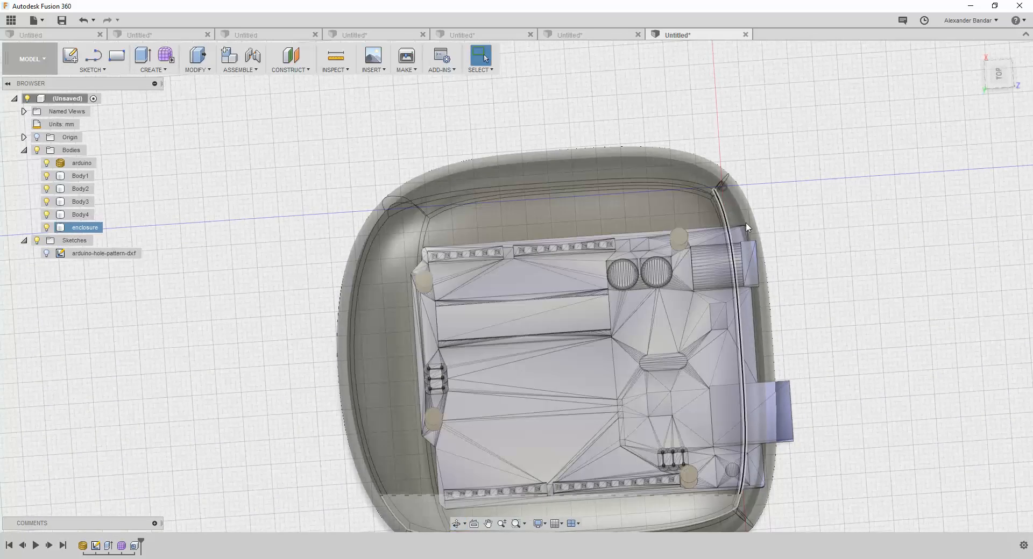
scroll(777, 247, down, 2)
scroll(753, 235, up, 8)
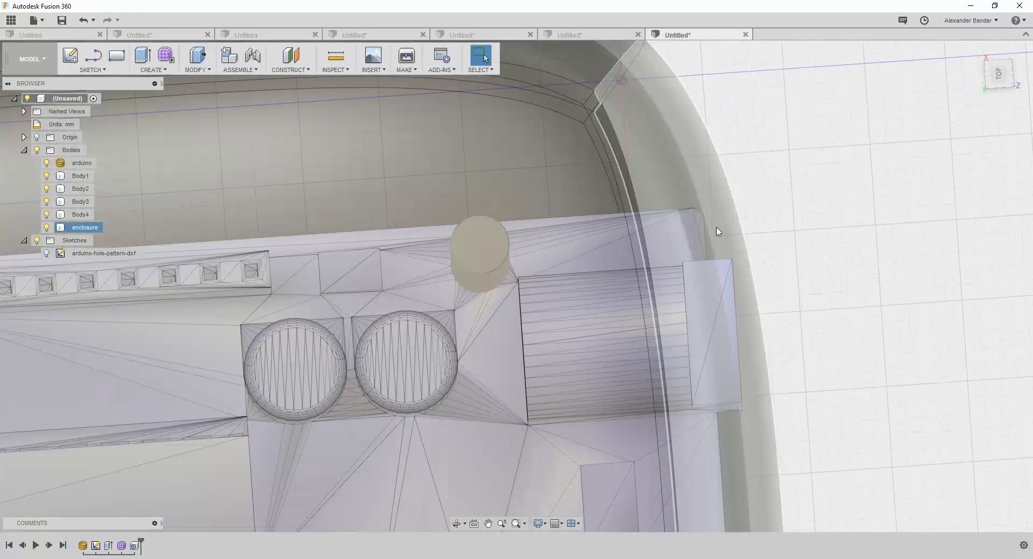
scroll(694, 214, up, 4)
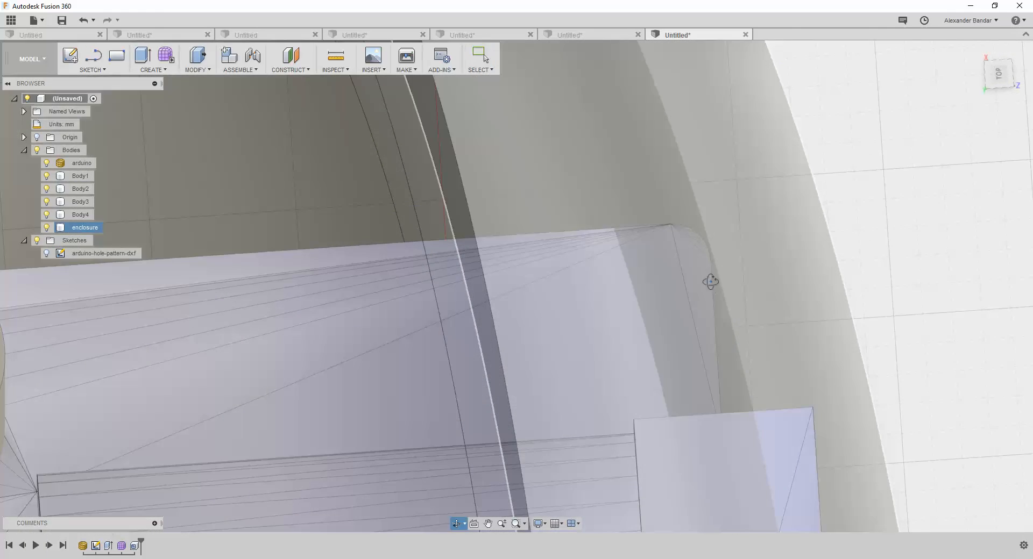
shift+middle_drag(710, 281, 731, 278)
scroll(751, 318, down, 10)
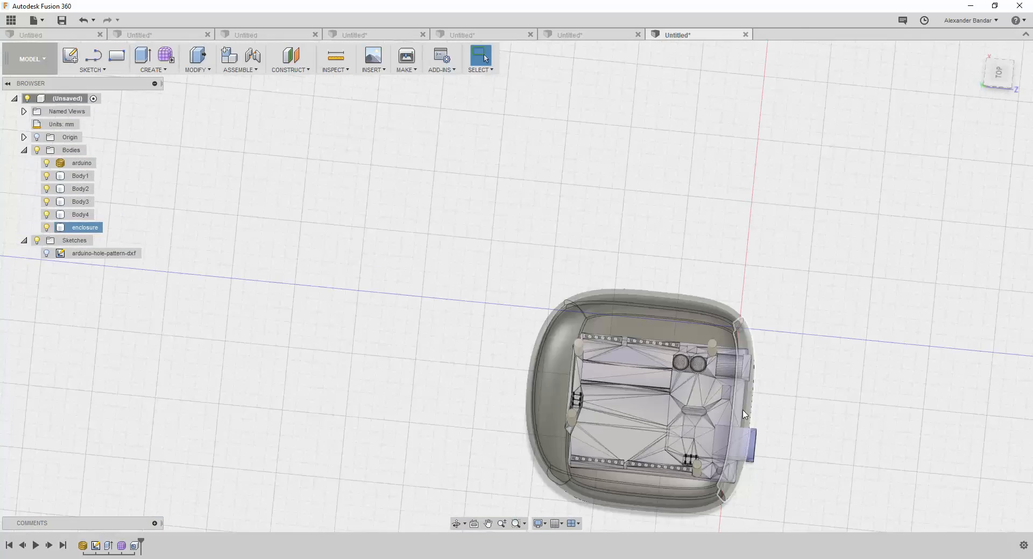
shift+middle_drag(744, 415, 634, 394)
scroll(619, 344, up, 4)
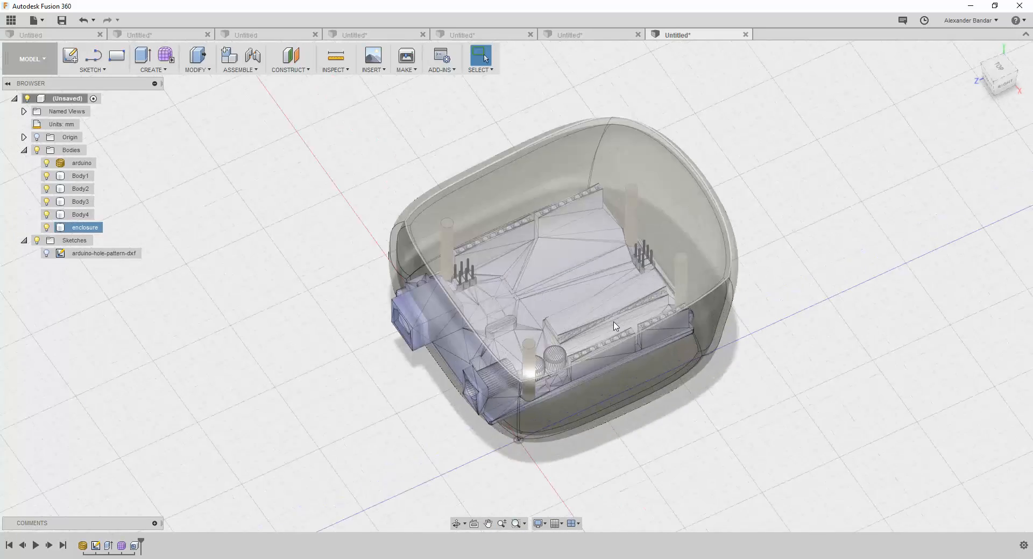
scroll(616, 328, down, 2)
scroll(604, 321, down, 3)
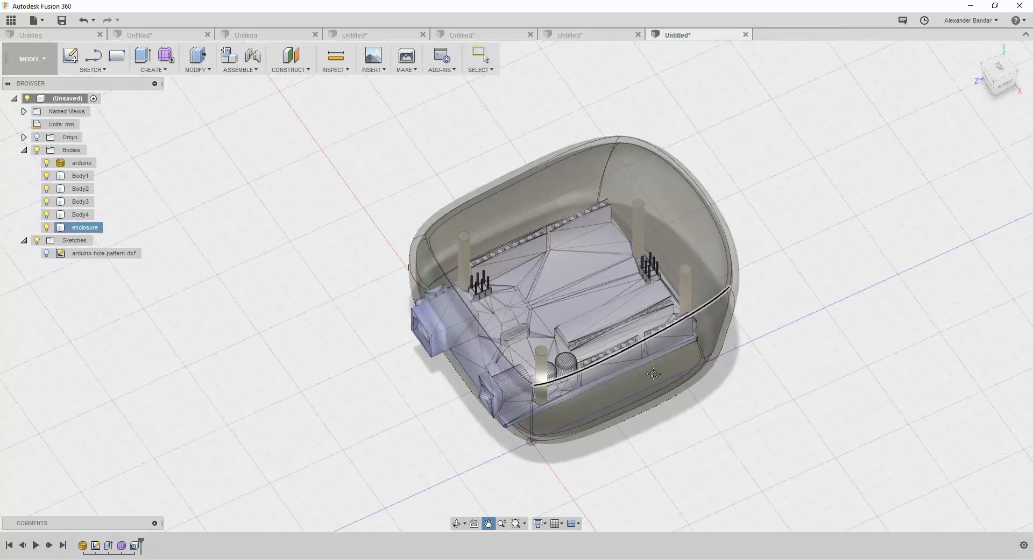
scroll(603, 321, down, 3)
scroll(597, 317, up, 6)
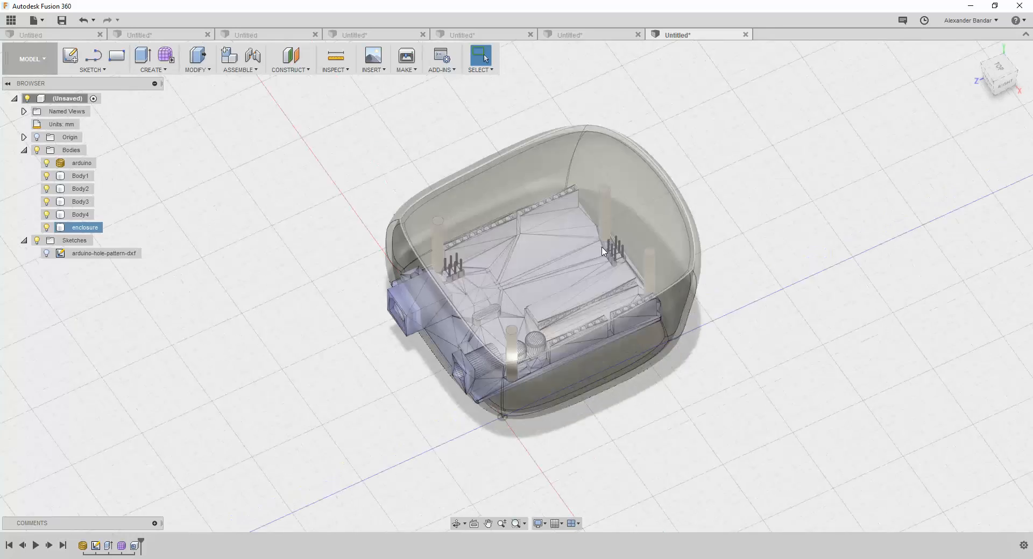
scroll(586, 315, down, 1)
shift+middle_drag(554, 367, 665, 407)
click(665, 407)
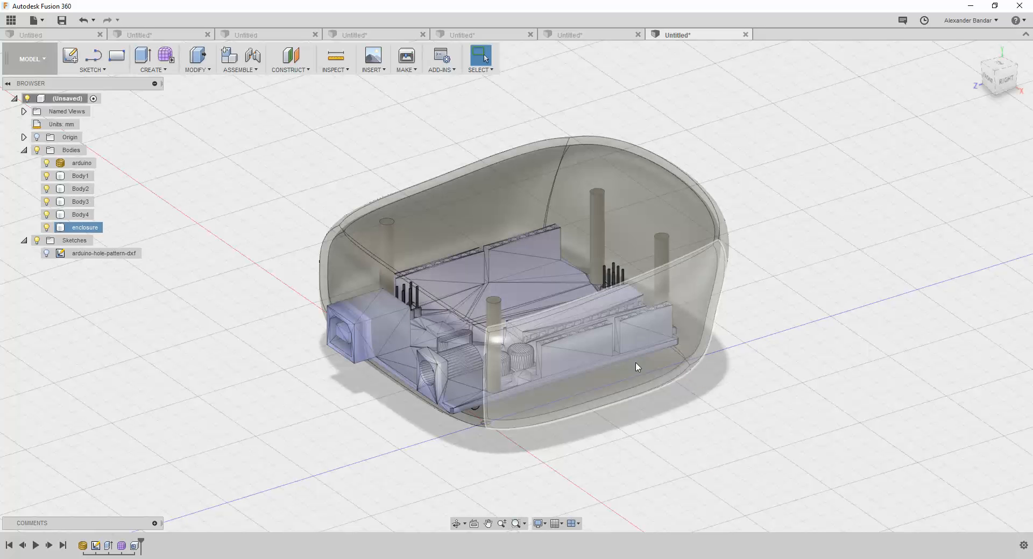
click(269, 291)
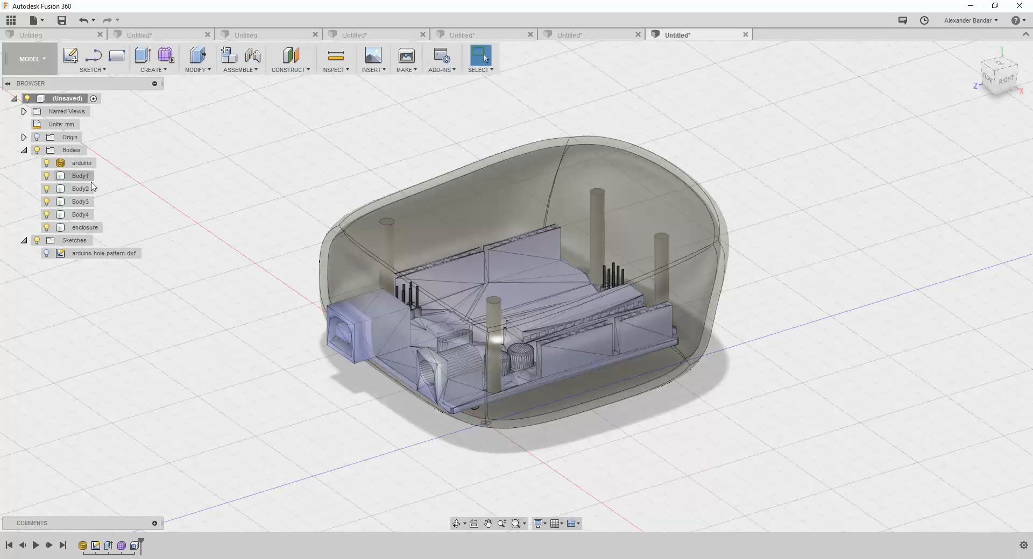
Step: Hide the arduino mesh and move the four post bodies down 15 mm along the Y axis
click(47, 163)
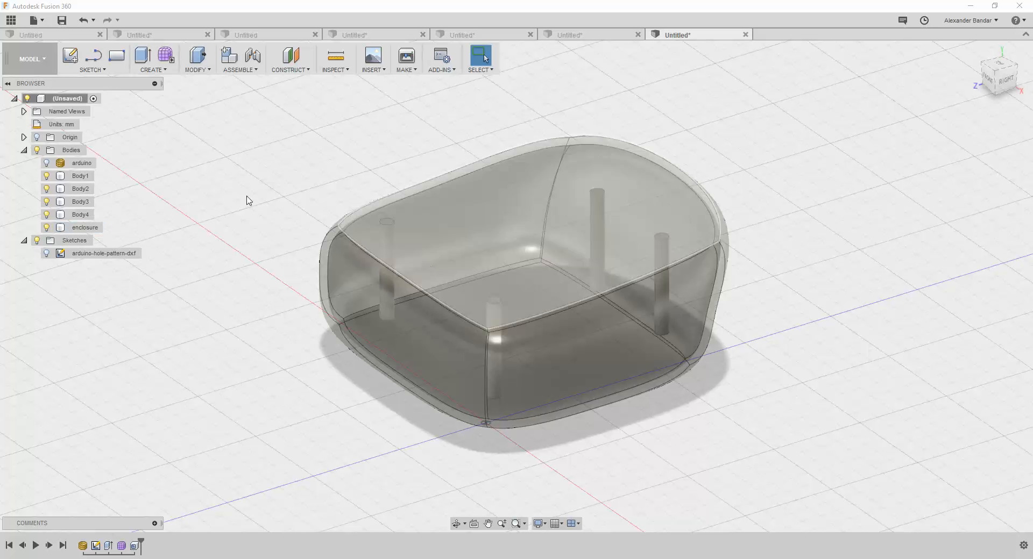
click(81, 176)
ctrl+click(81, 189)
ctrl+click(81, 202)
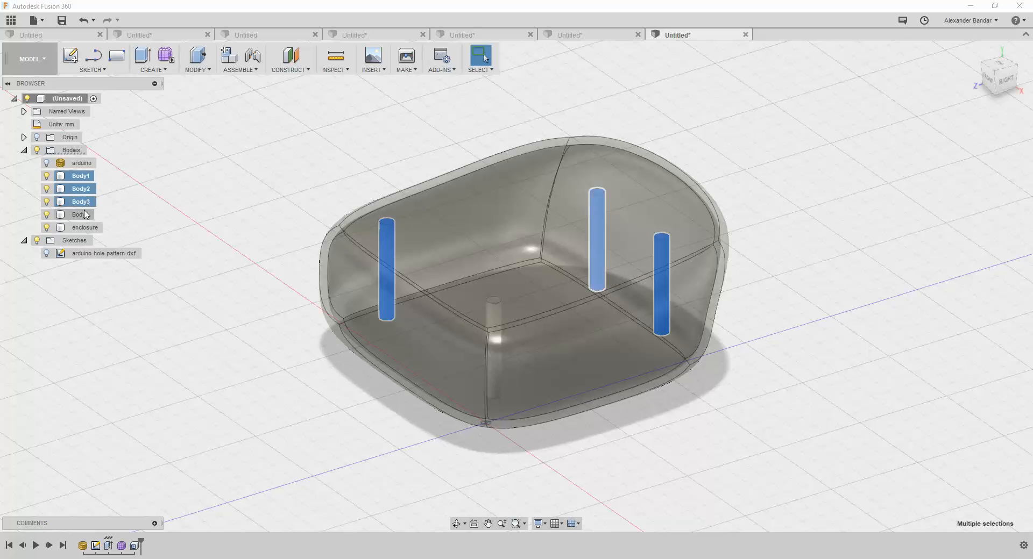
ctrl+click(84, 215)
right_click(85, 215)
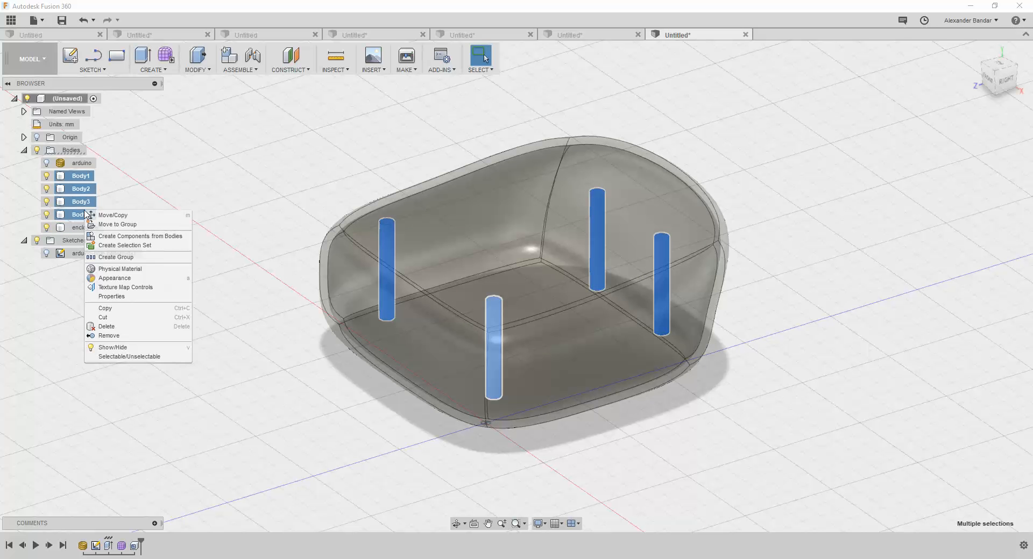
click(107, 216)
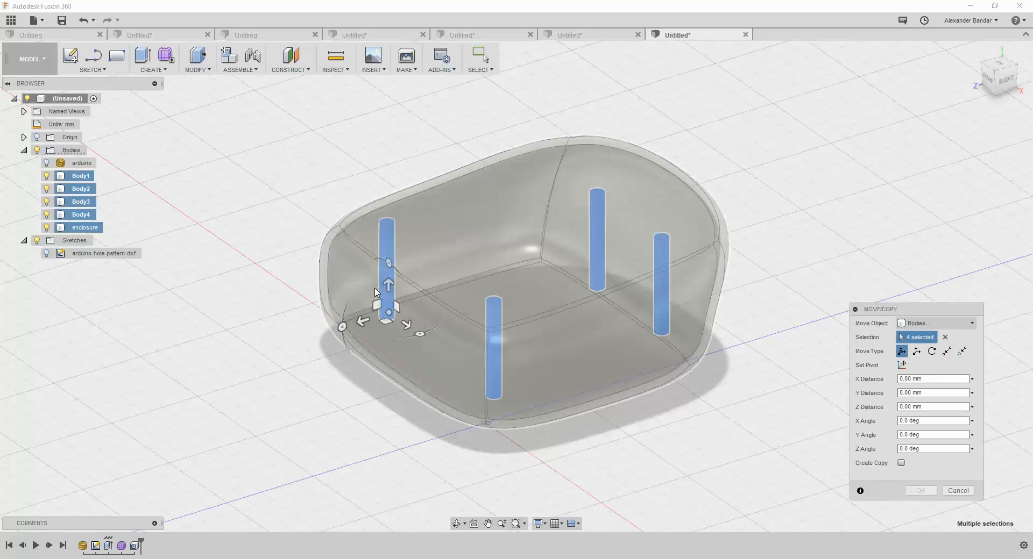
drag(388, 286, 403, 334)
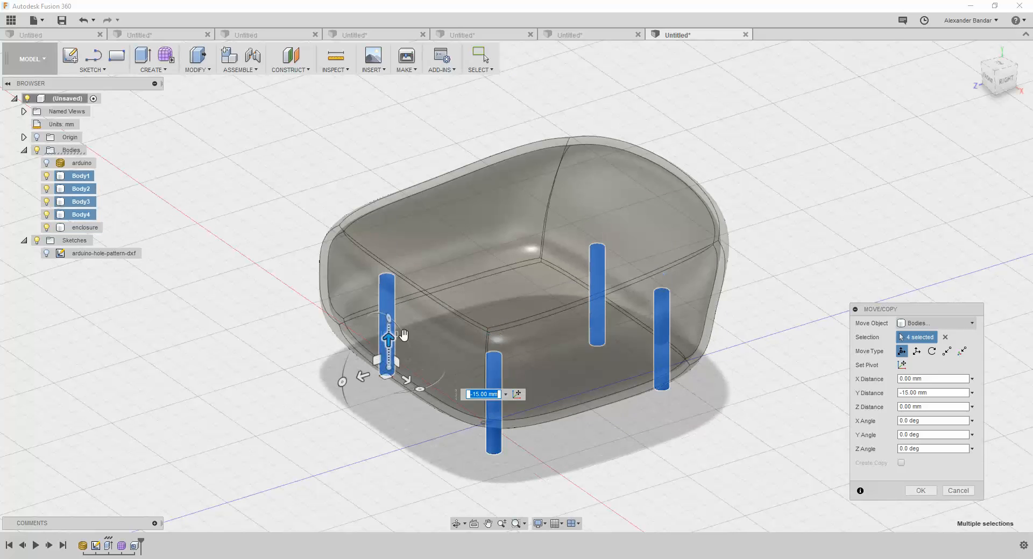
shift+middle_drag(544, 350, 542, 327)
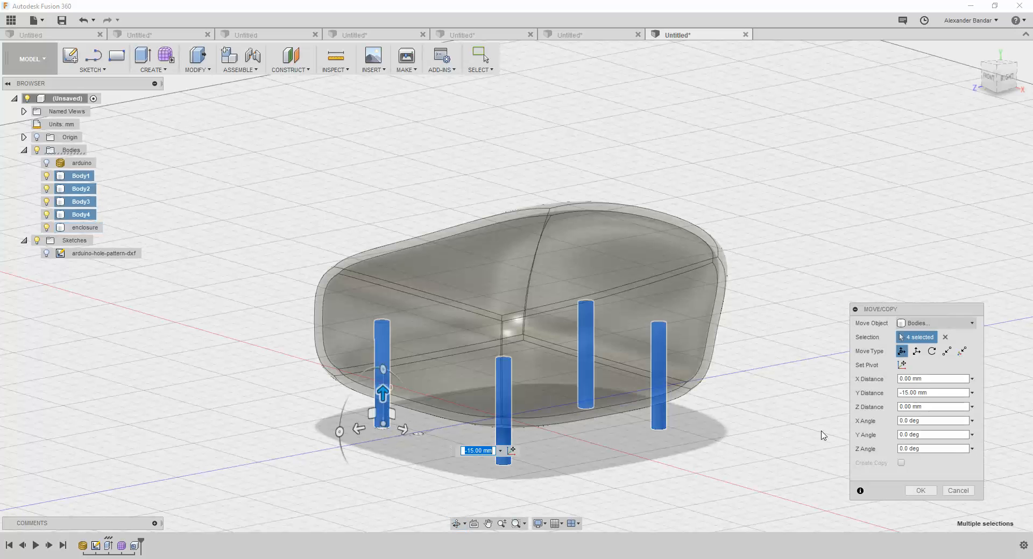
click(920, 491)
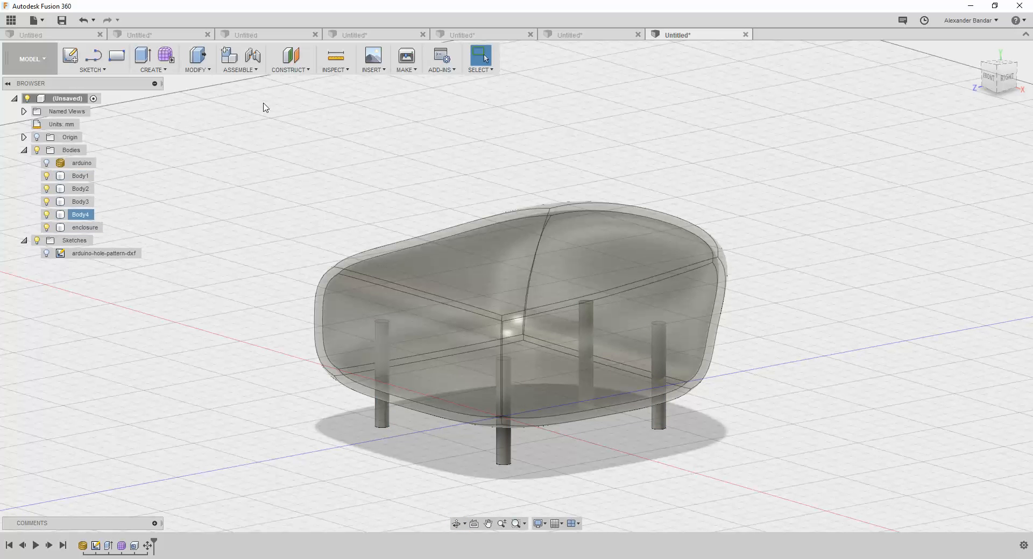
Step: Cut the four post bodies, Body1 to Body4, out of the enclosure body with Combine, without keeping the tool bodies
click(203, 72)
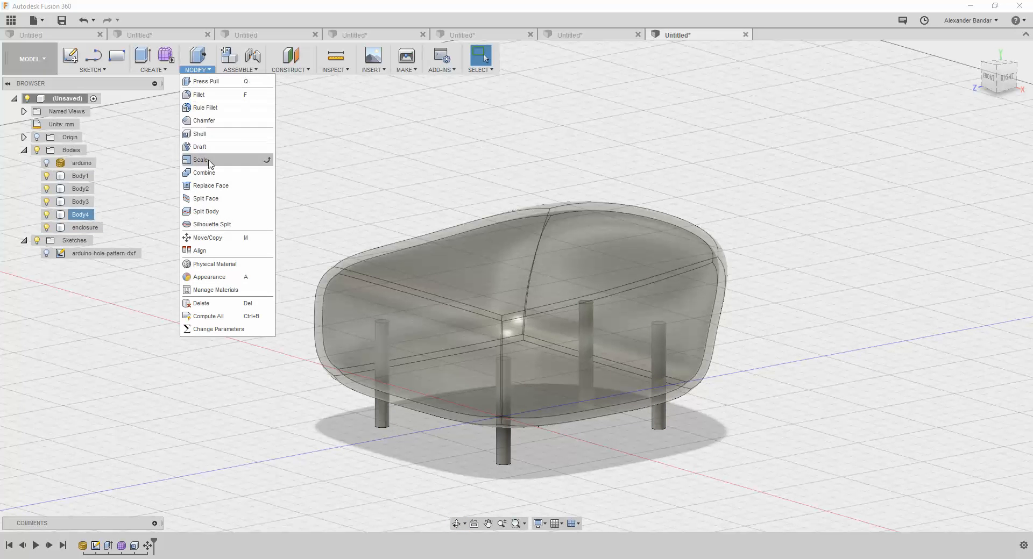
click(207, 173)
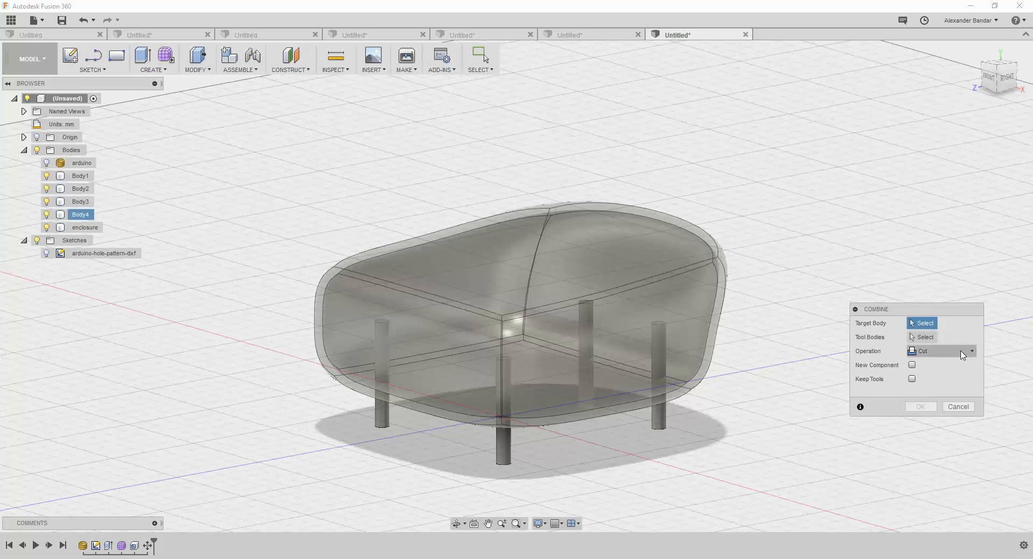
click(973, 353)
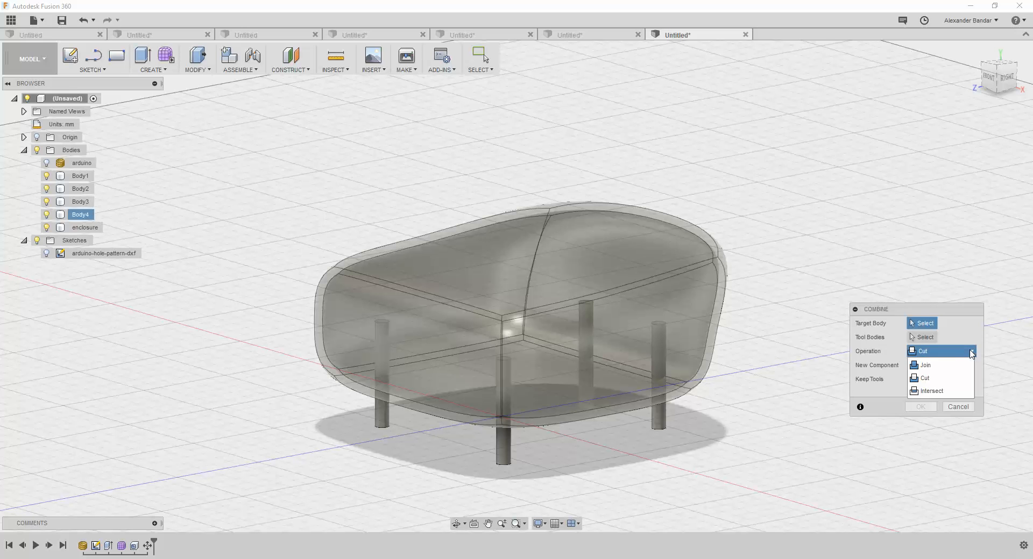
click(954, 382)
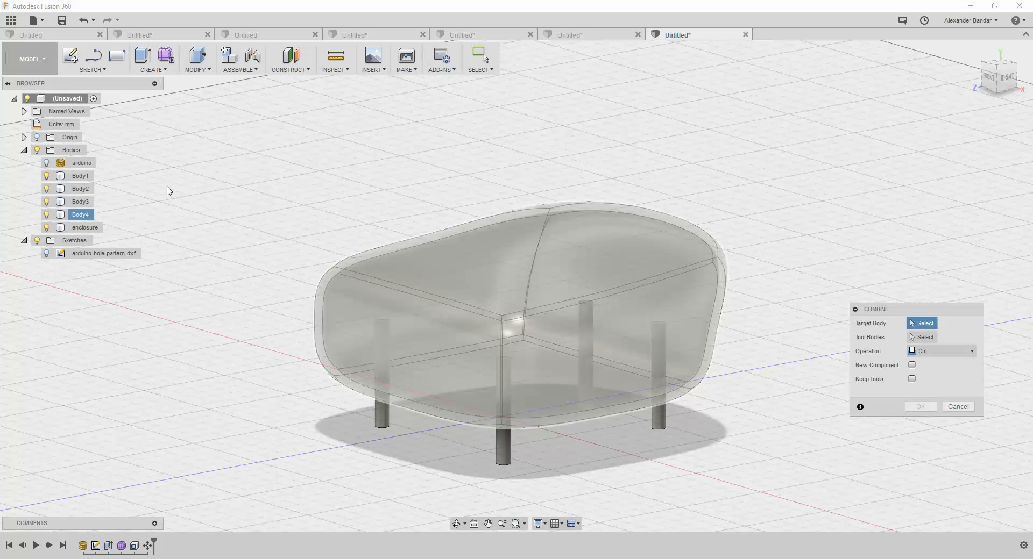
click(86, 227)
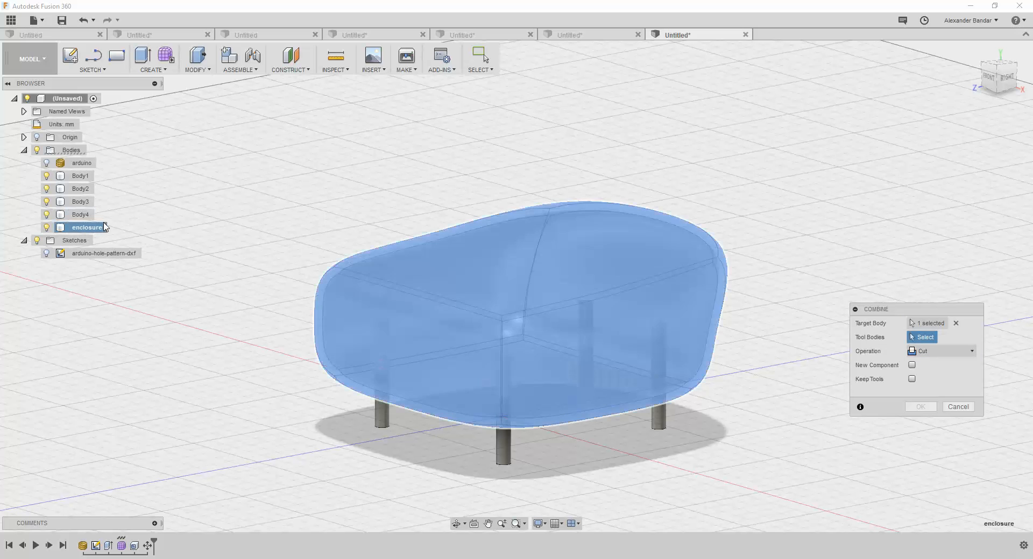
click(945, 324)
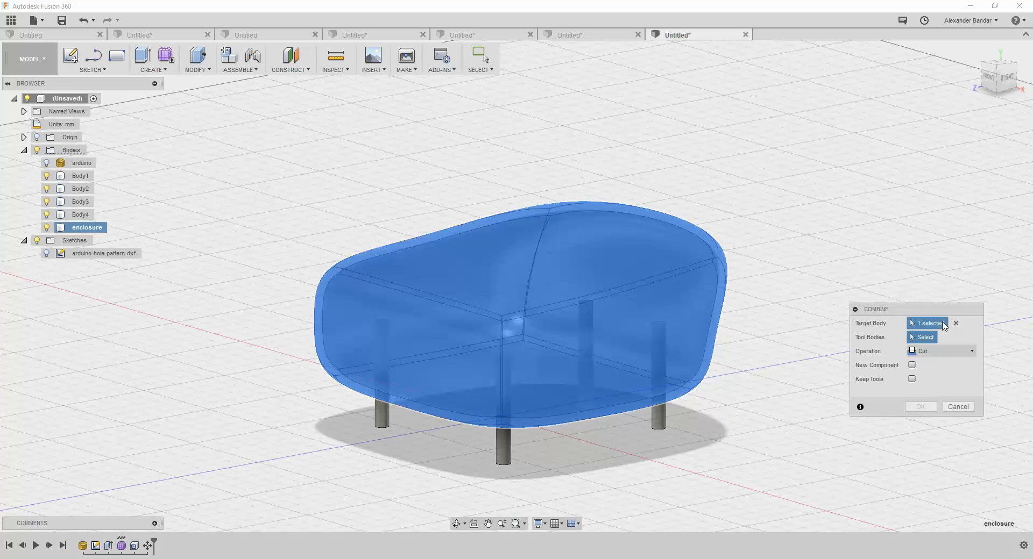
double_click(86, 227)
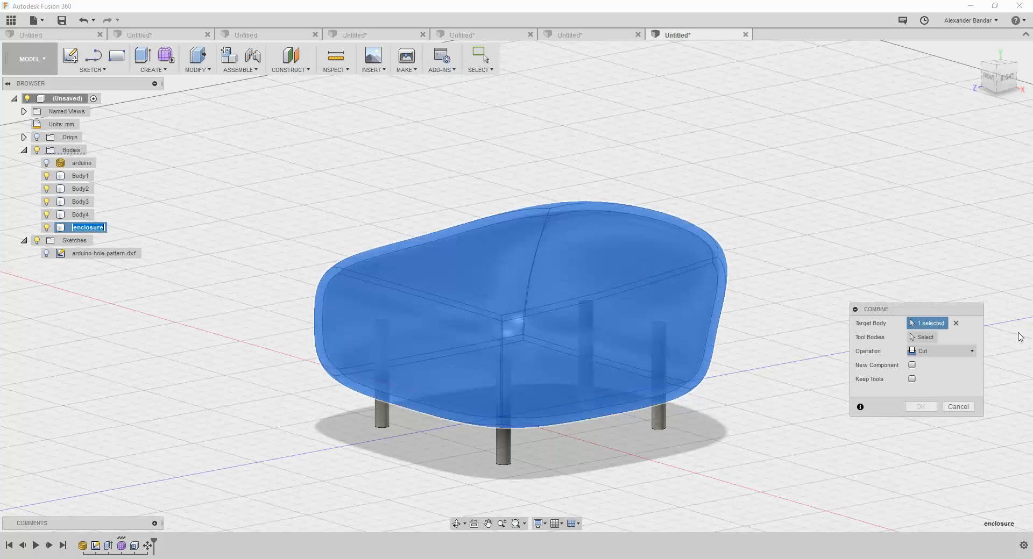
click(926, 339)
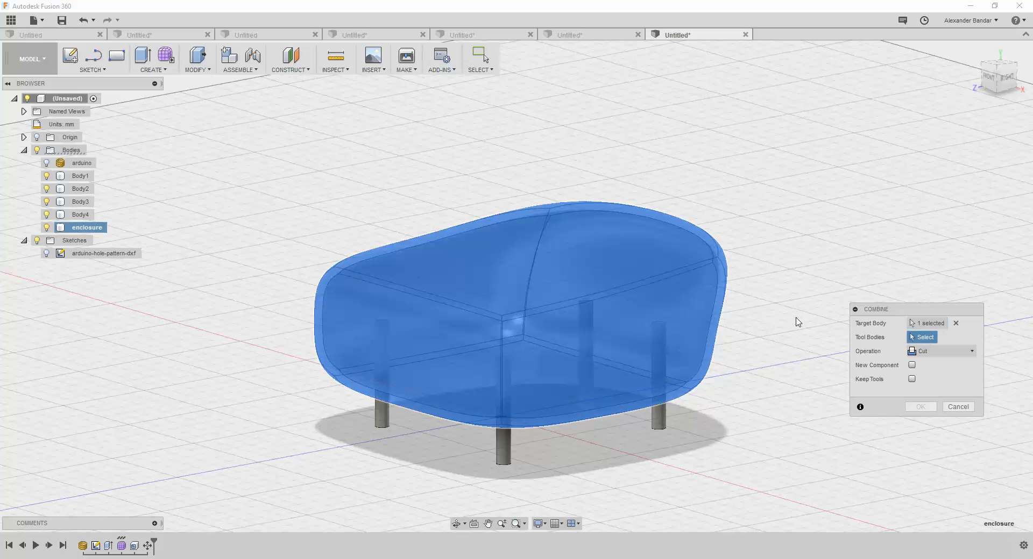
click(80, 176)
click(80, 188)
click(81, 202)
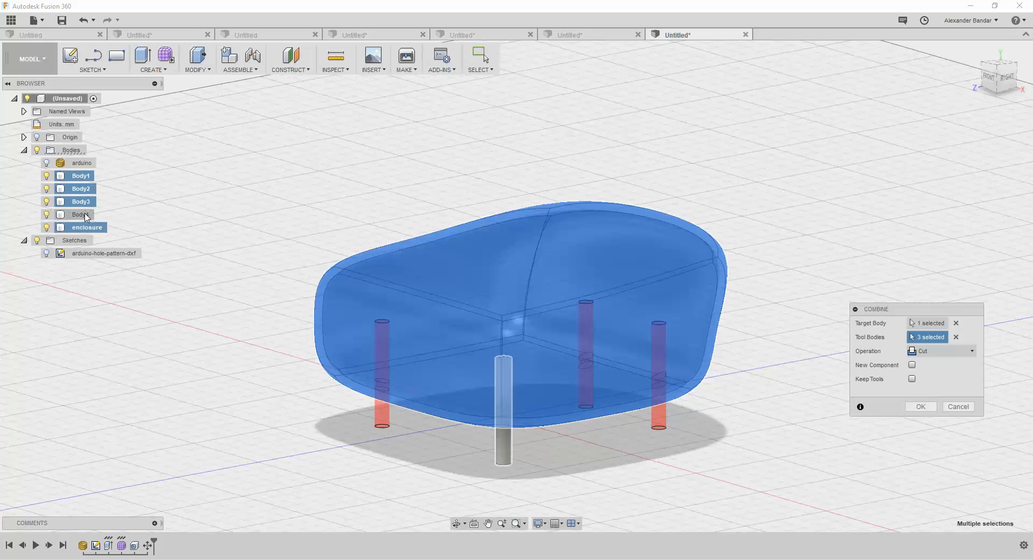
click(82, 214)
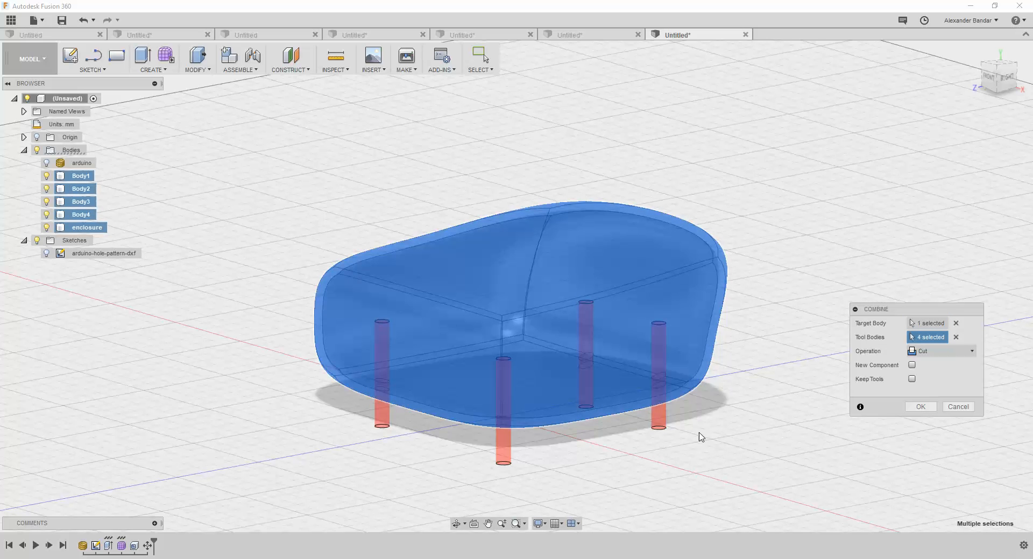
click(920, 407)
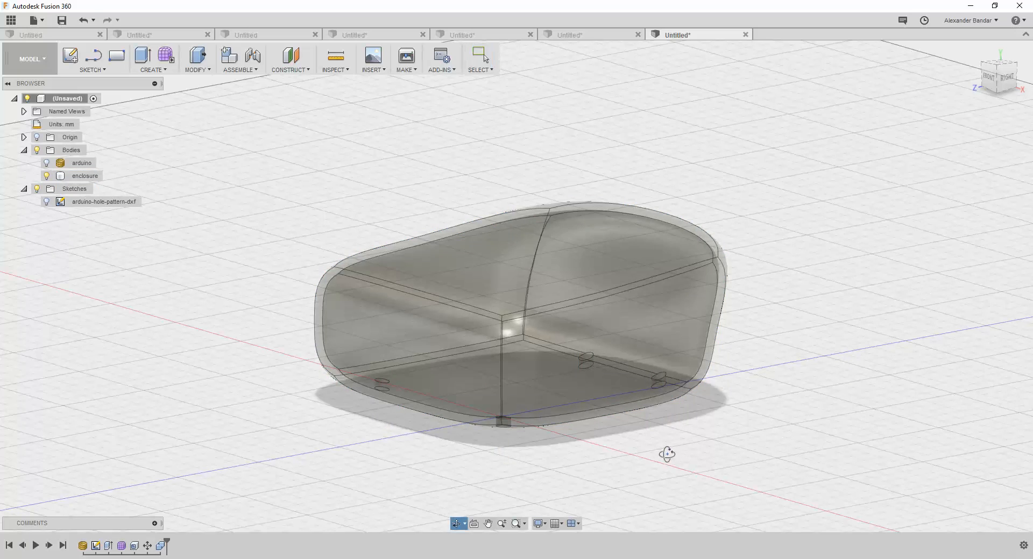
Step: Examine the four mounting holes in the enclosure's floor from below and their position relative to the side walls
shift+middle_drag(666, 453, 729, 365)
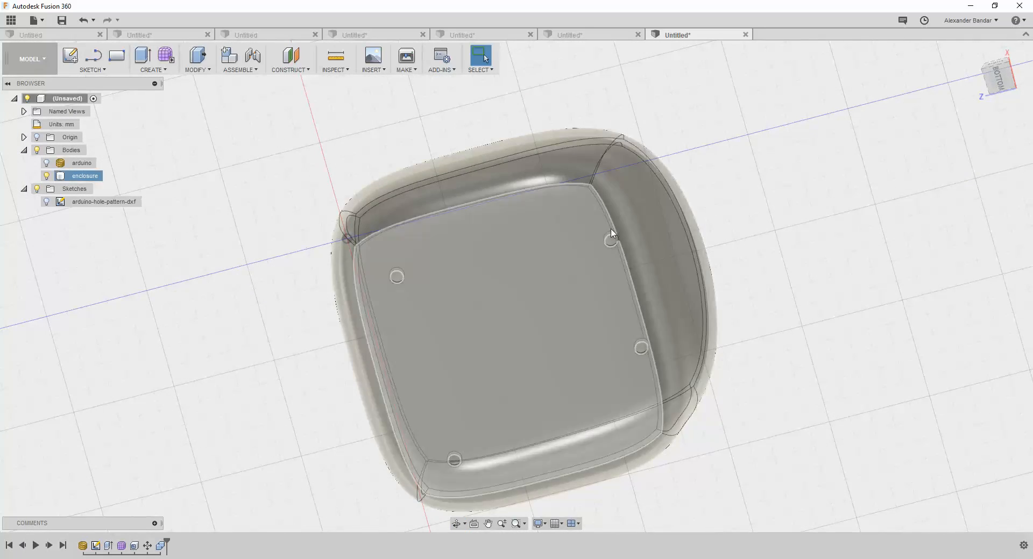
scroll(610, 227, down, 1)
scroll(616, 225, up, 6)
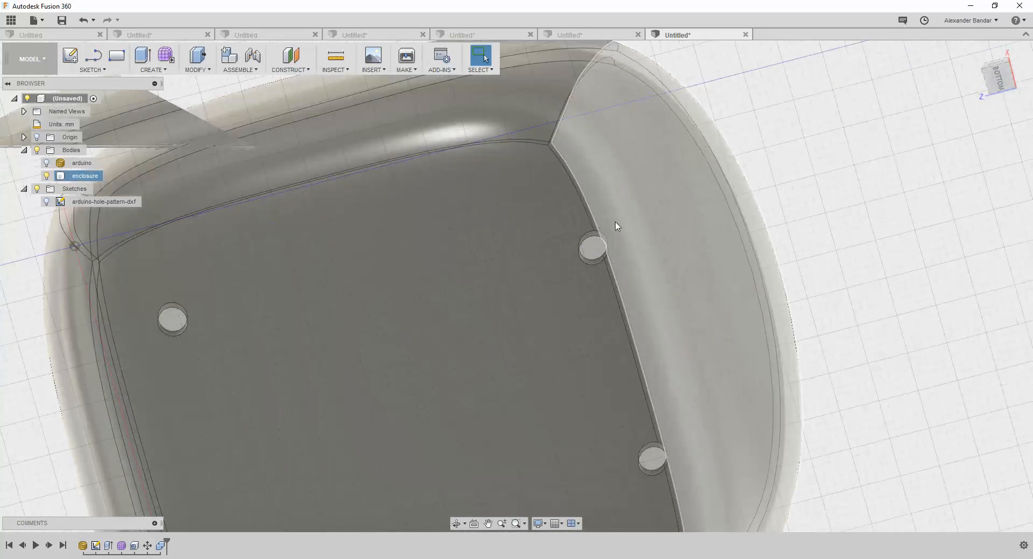
scroll(604, 258, down, 4)
scroll(620, 264, down, 5)
shift+middle_drag(618, 253, 679, 344)
click(395, 216)
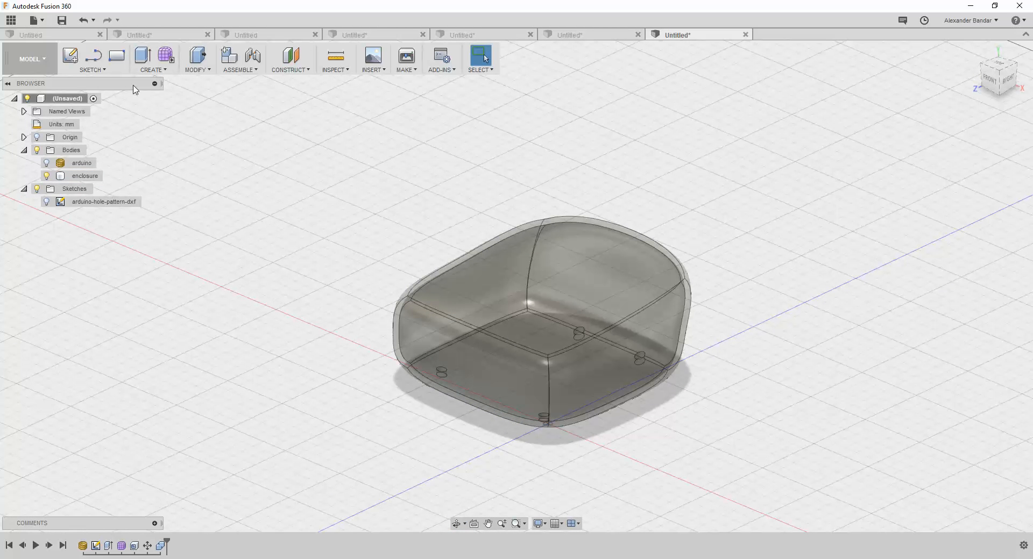
Step: Sketch a two-point rectangle of about 110 by 105 mm on the horizontal origin plane, surrounding the whole enclosure outline
click(103, 70)
click(104, 80)
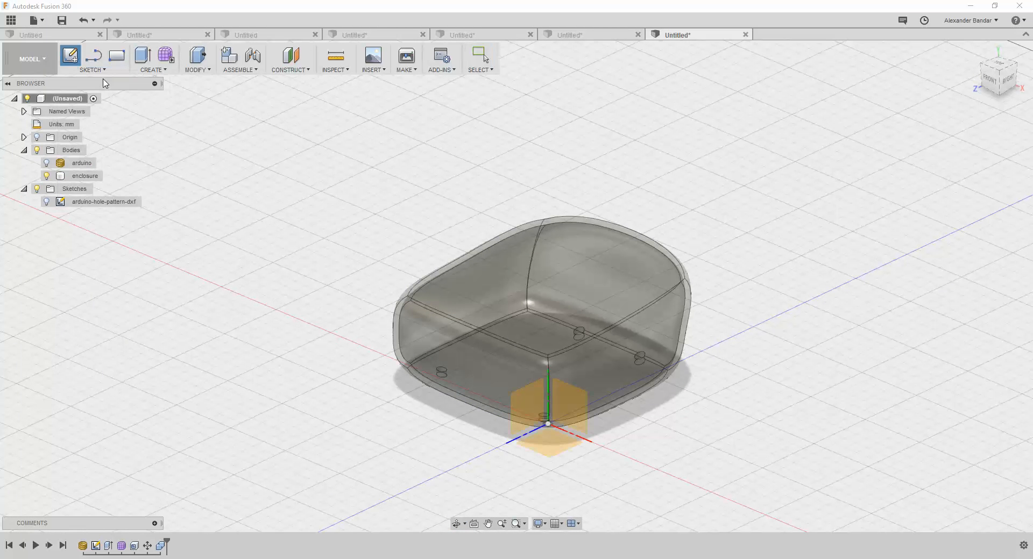
click(556, 451)
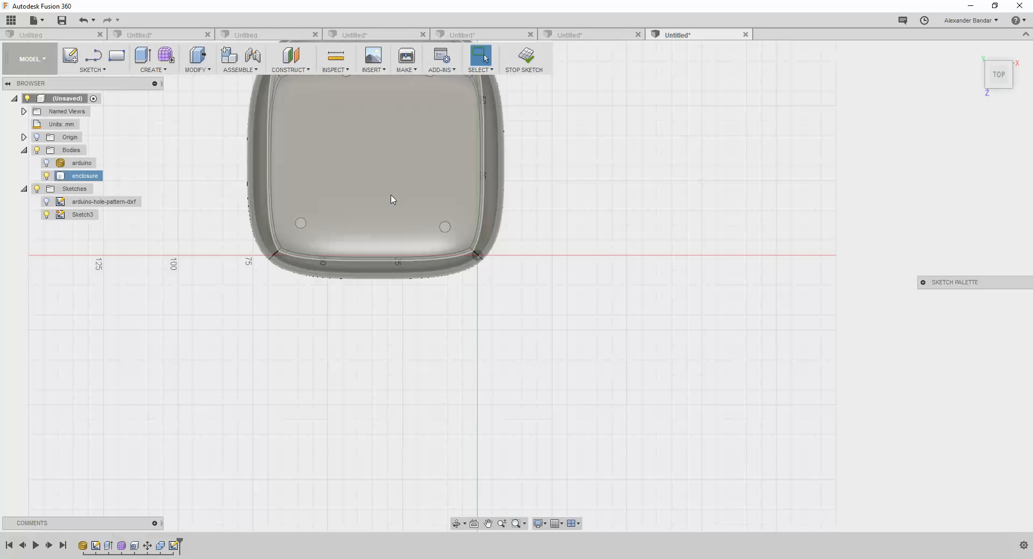
middle_drag(396, 196, 544, 334)
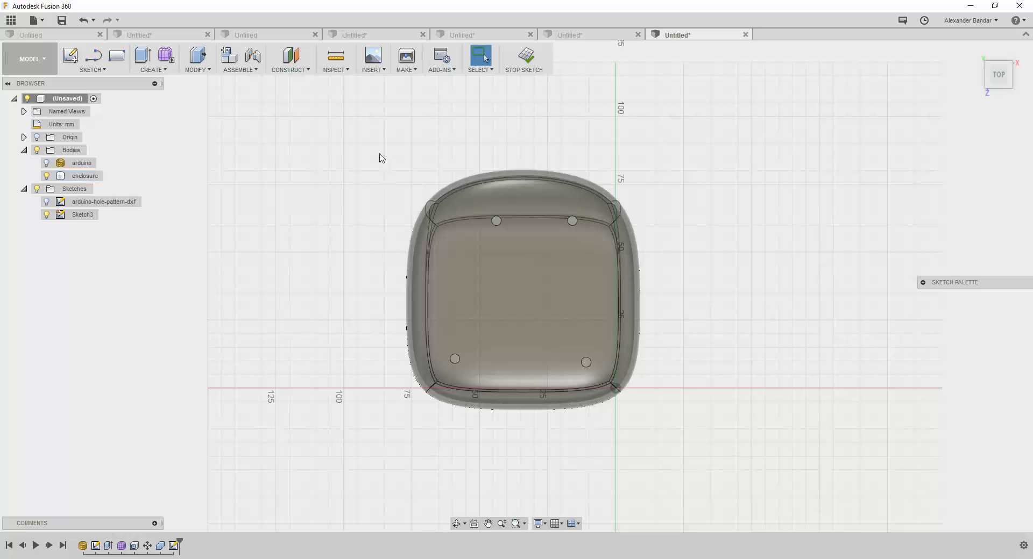
click(106, 70)
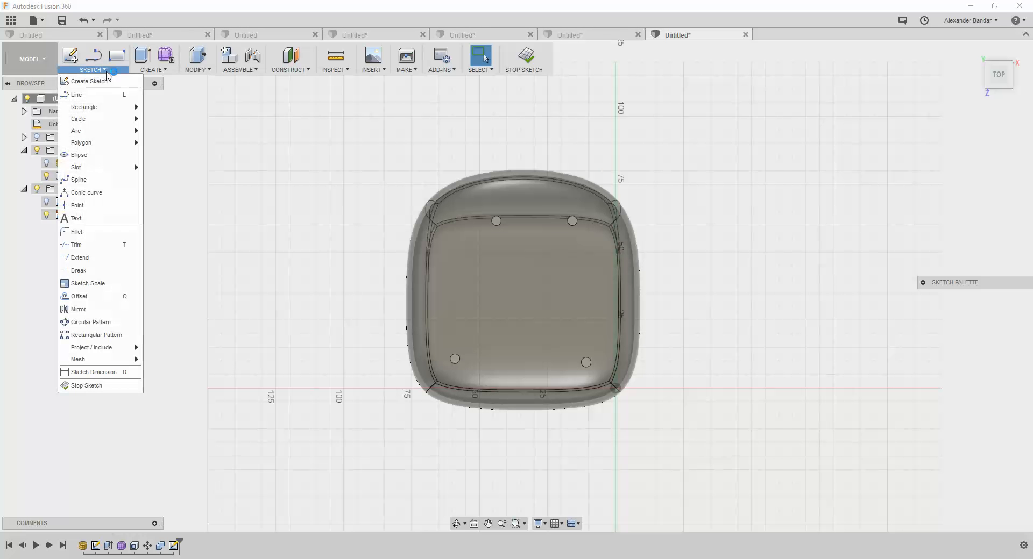
mouse_move(115, 109)
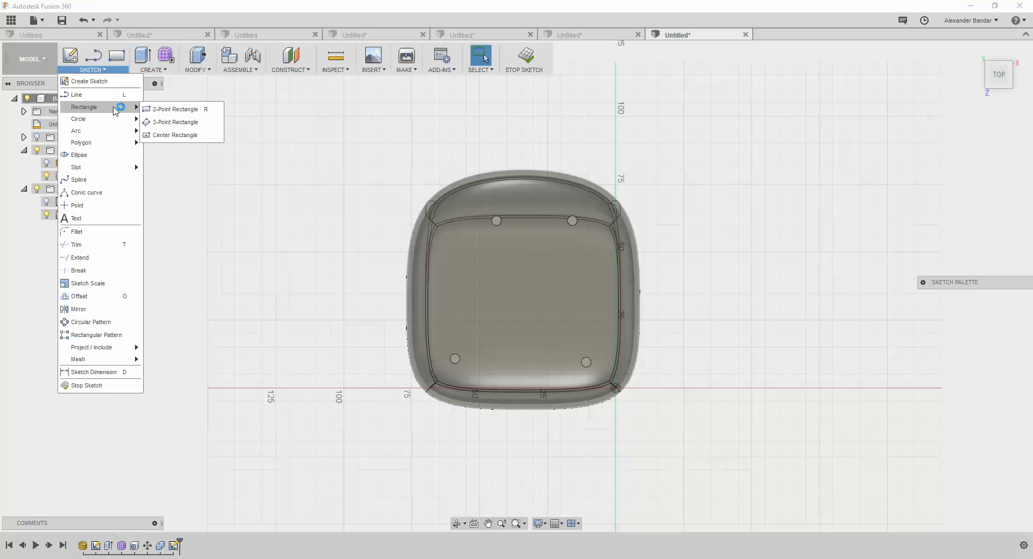
click(167, 109)
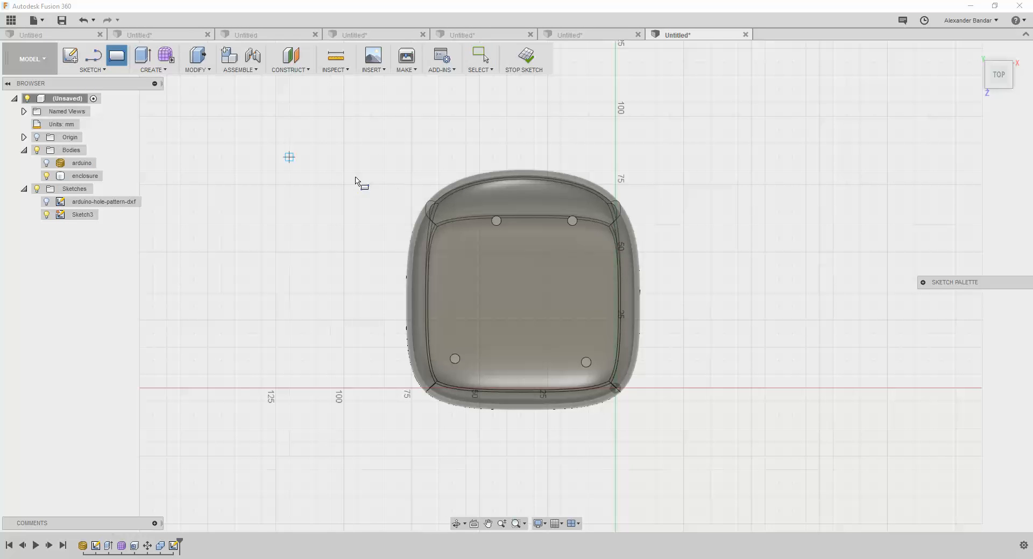
click(371, 144)
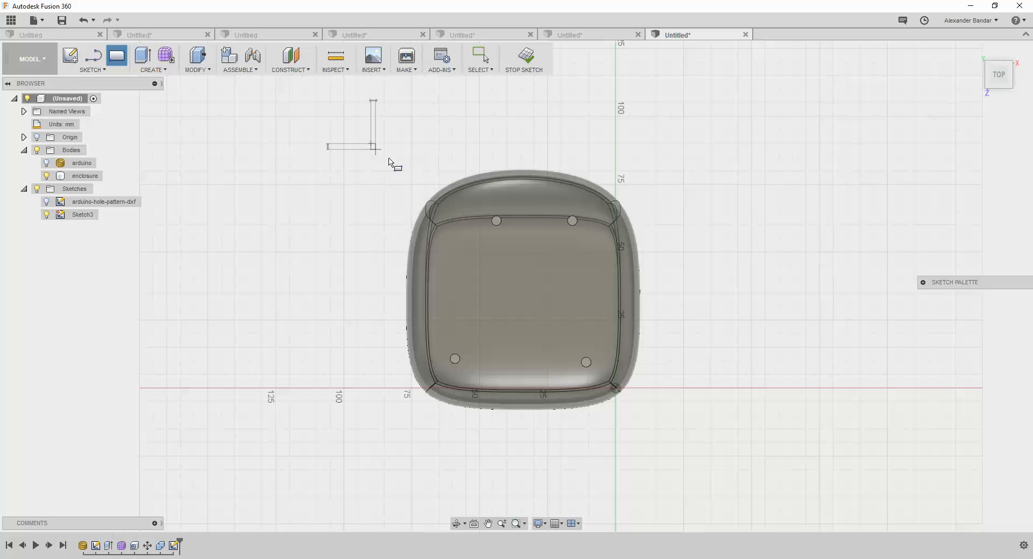
click(670, 429)
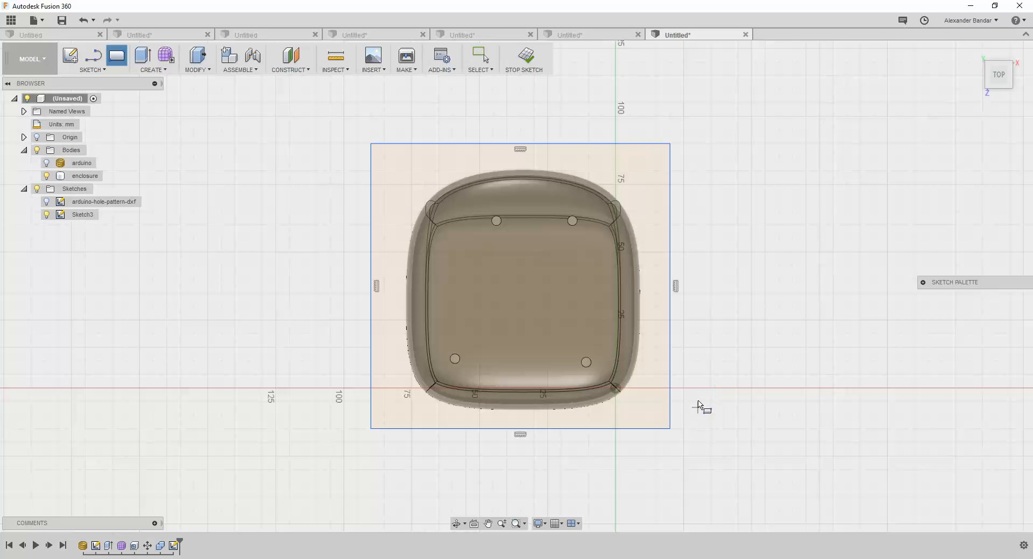
key(Escape)
mouse_move(295, 308)
shift+middle_down()
mouse_move(266, 262)
mouse_move(275, 224)
mouse_move(286, 254)
shift+middle_up()
click(376, 361)
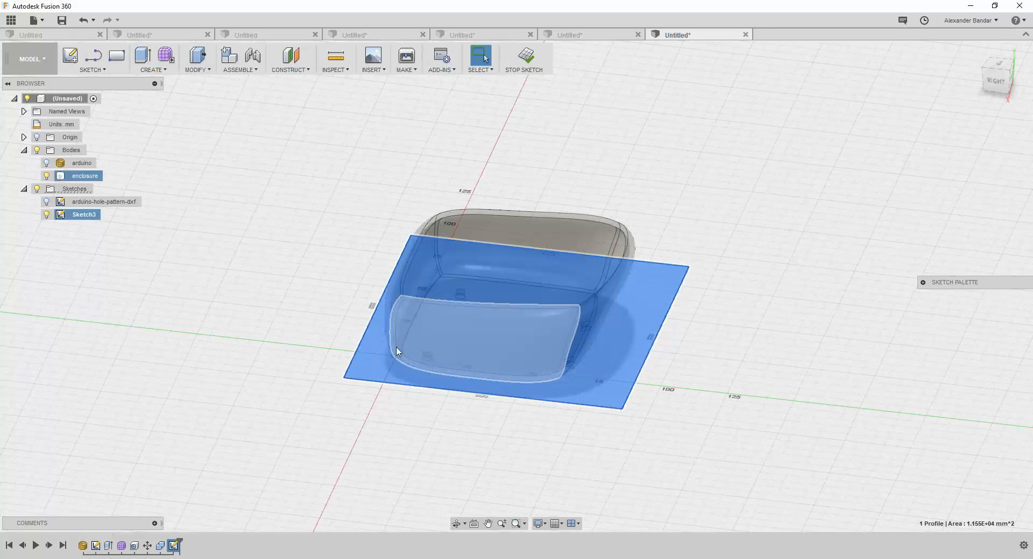
right_click(373, 360)
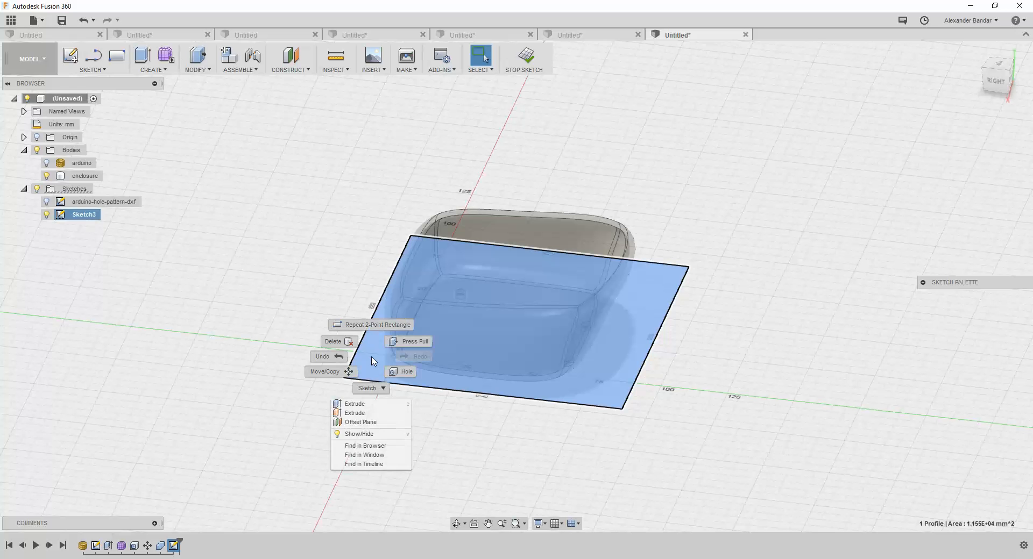
click(341, 374)
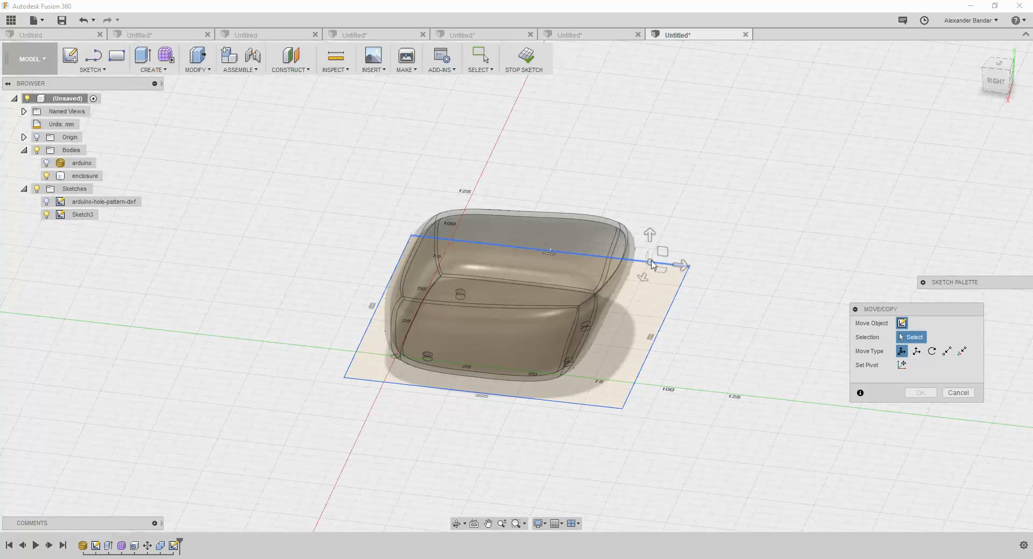
click(958, 394)
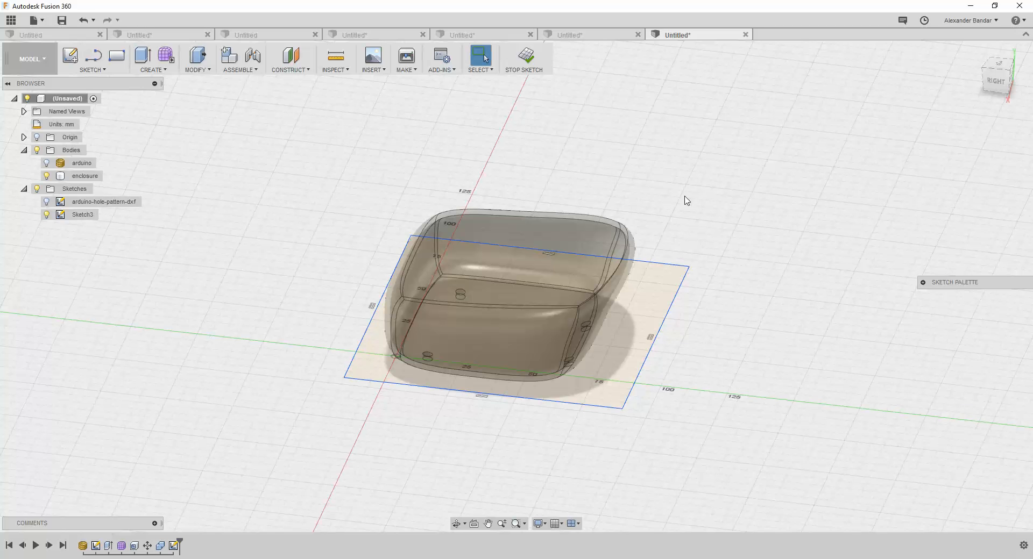
Step: Finish the sketch and move the rectangle's four lines up 15 mm to about the enclosure's mid-height
click(517, 58)
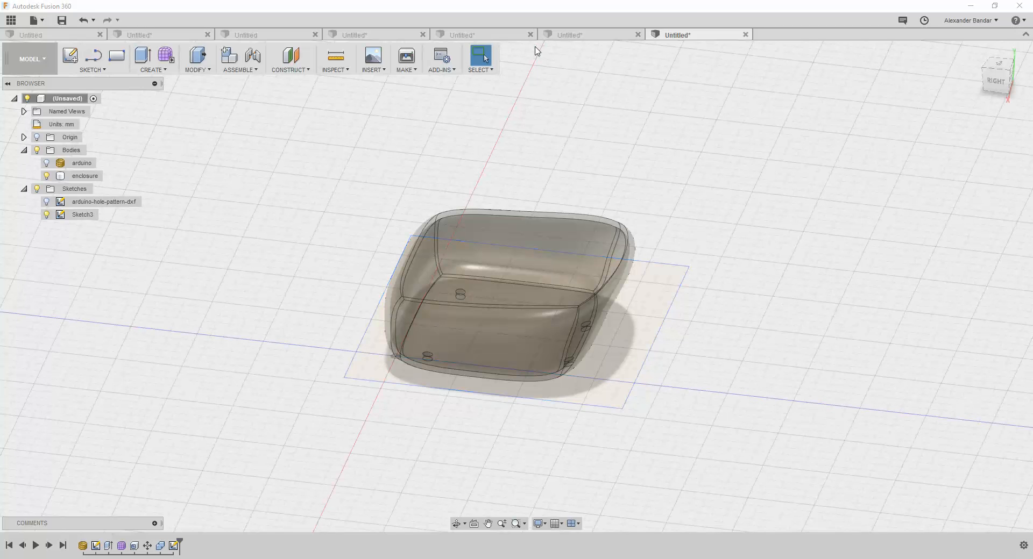
click(674, 279)
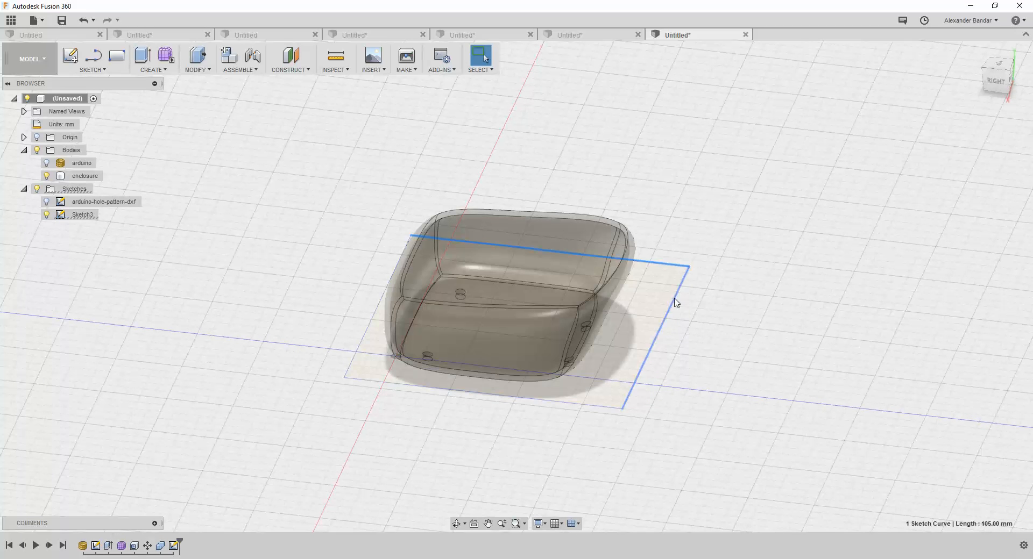
ctrl+click(673, 298)
ctrl+click(585, 405)
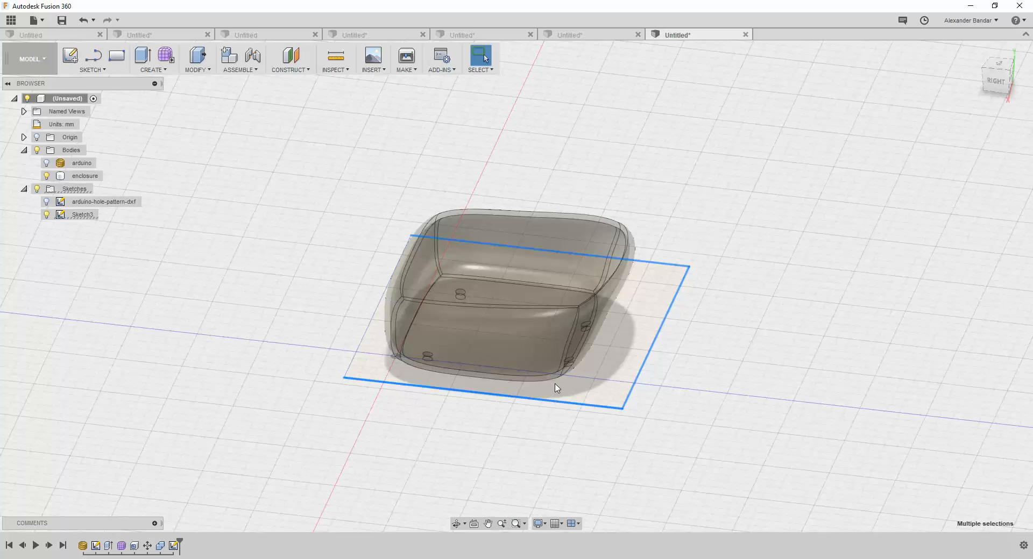
ctrl+click(365, 341)
ctrl+click(668, 292)
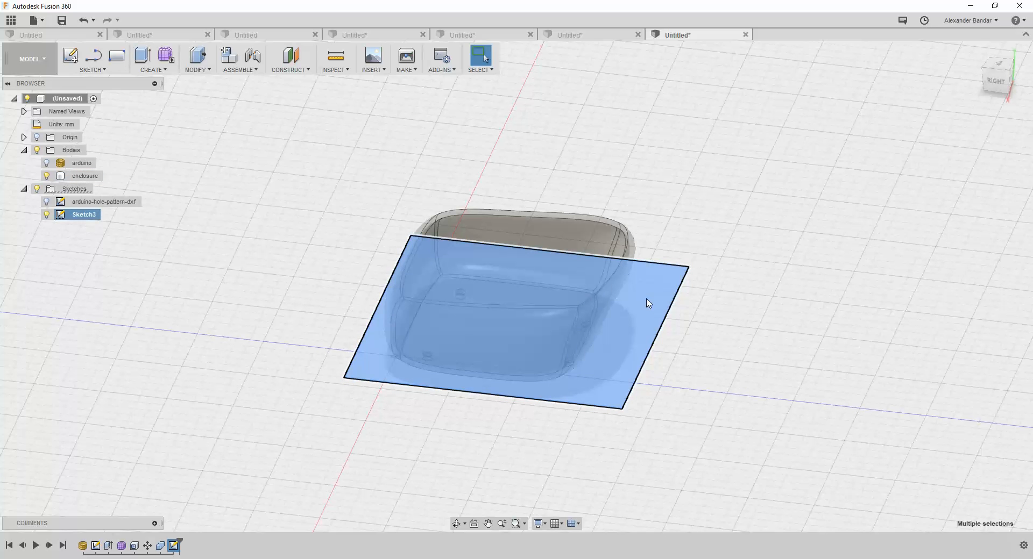
right_click(646, 300)
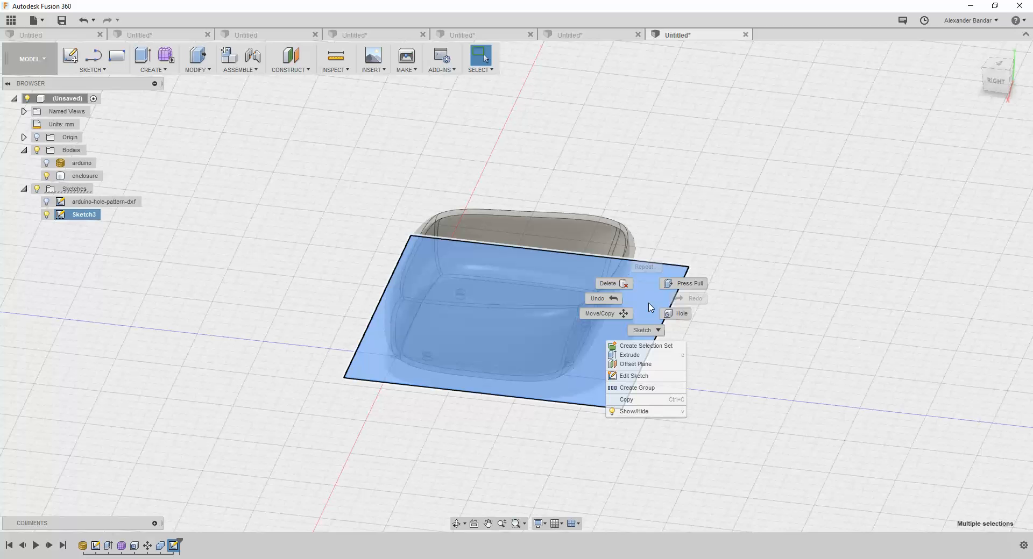
click(623, 315)
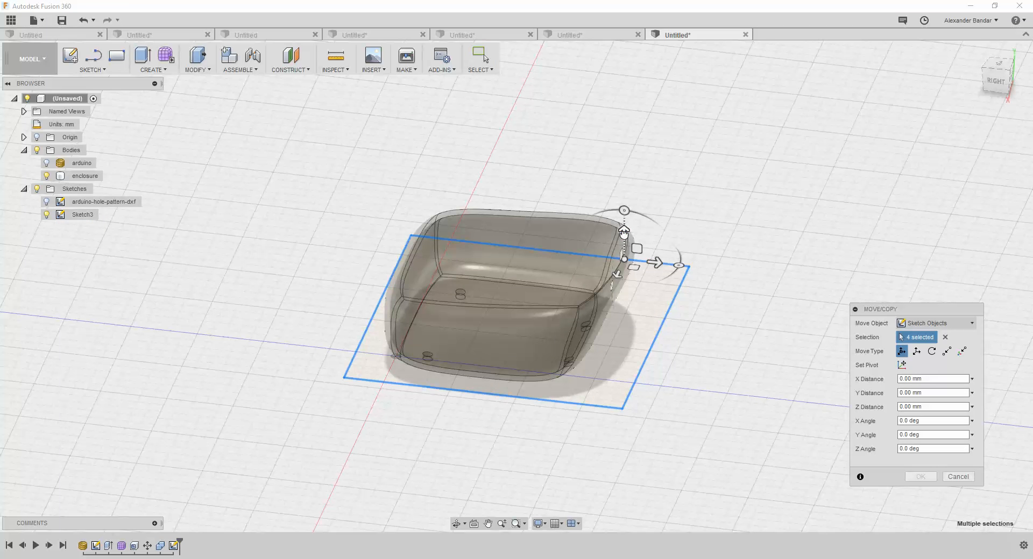
drag(624, 232, 623, 207)
mouse_move(698, 313)
shift+middle_down()
mouse_move(705, 346)
mouse_move(716, 313)
shift+middle_up()
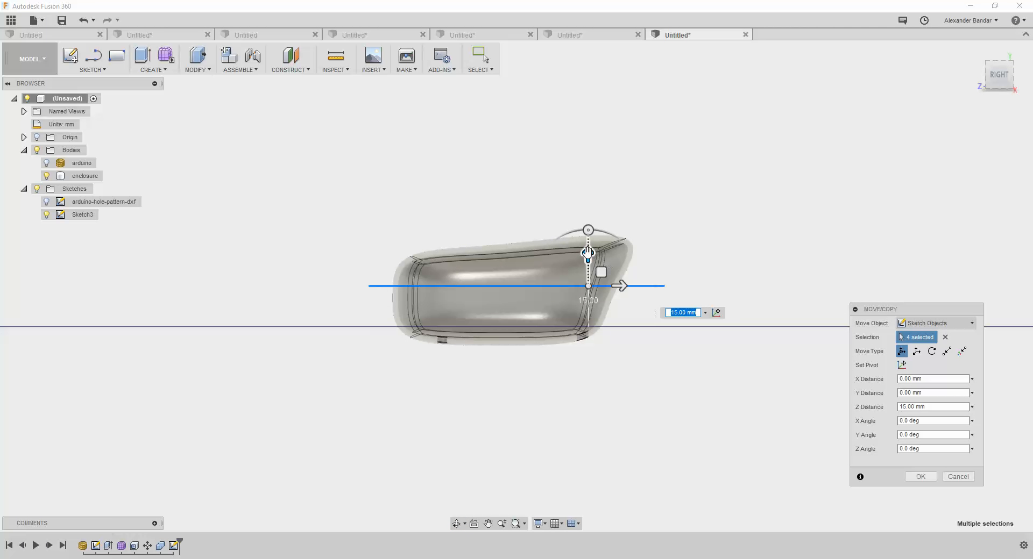
mouse_move(588, 252)
mouse_down()
mouse_move(588, 269)
mouse_move(587, 254)
mouse_up()
click(920, 477)
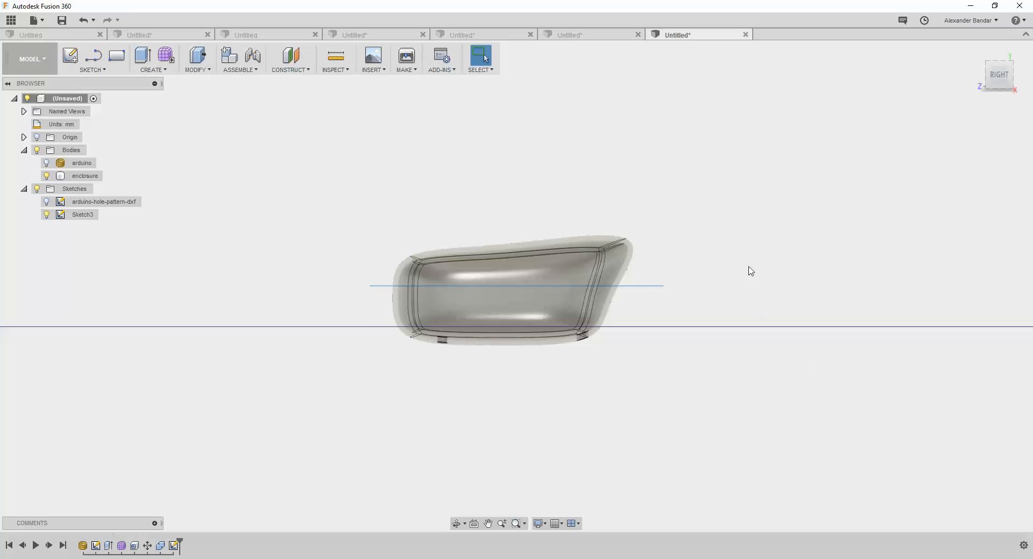
mouse_move(751, 271)
shift+middle_down()
mouse_move(745, 305)
mouse_move(781, 346)
mouse_move(809, 307)
shift+middle_up()
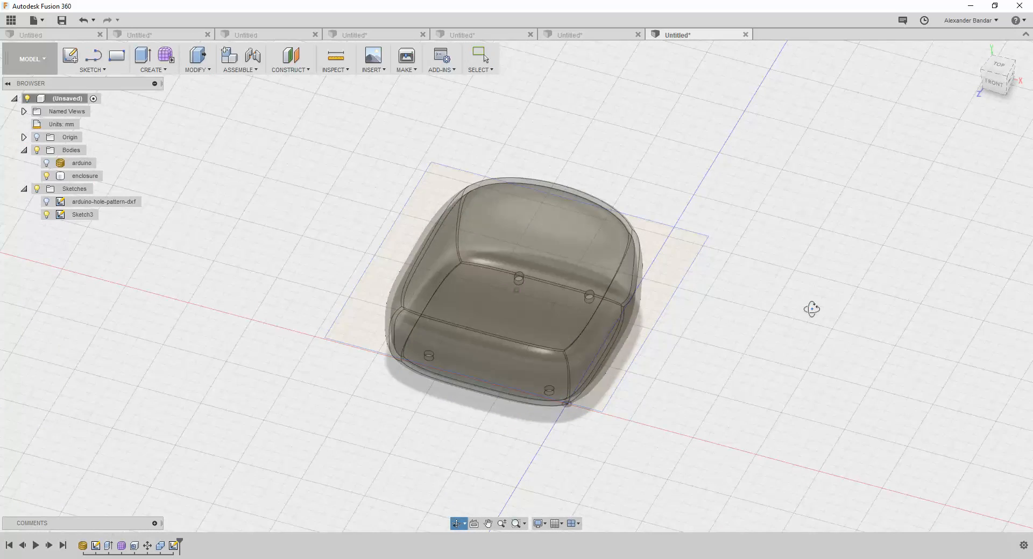
Step: Construct an offset plane at 0 mm from the mid-height rectangle sketch
click(81, 215)
right_click(79, 217)
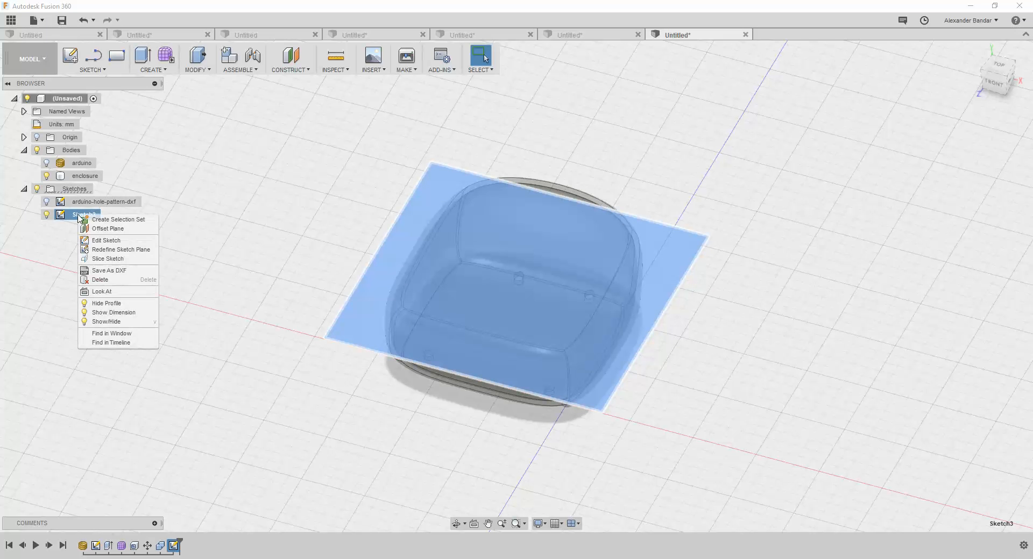
click(104, 230)
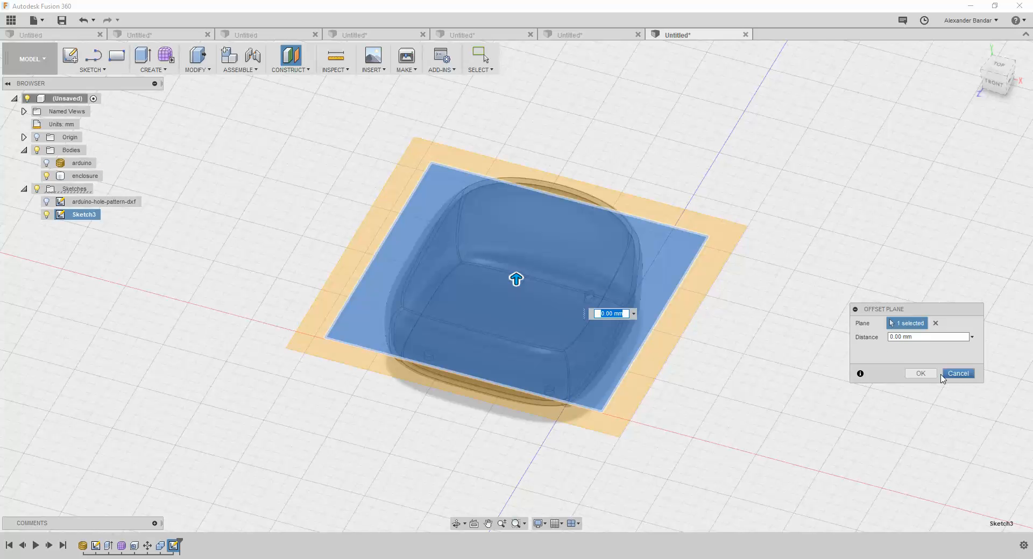
click(920, 374)
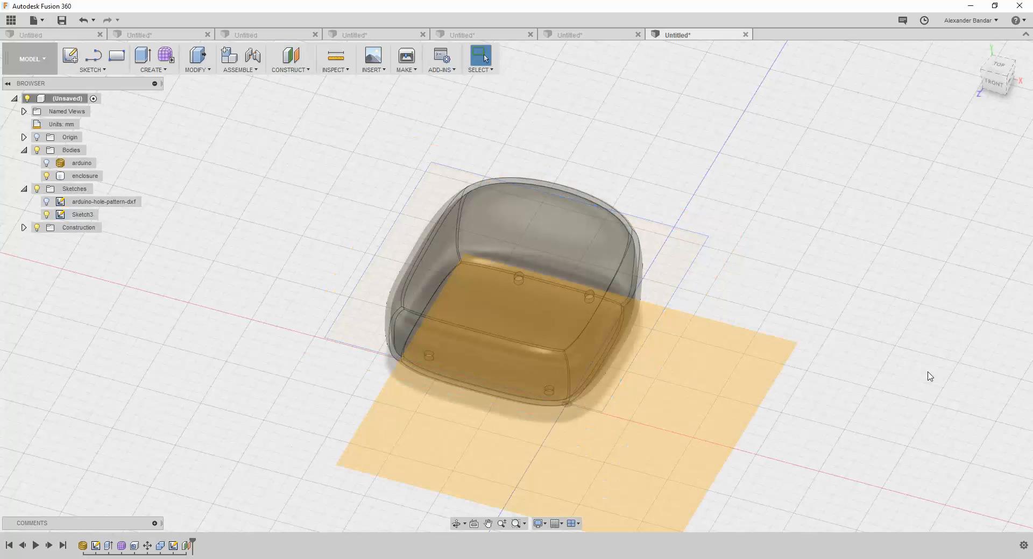
Step: Delete the construction plane that sits off the rectangle sketch
click(744, 352)
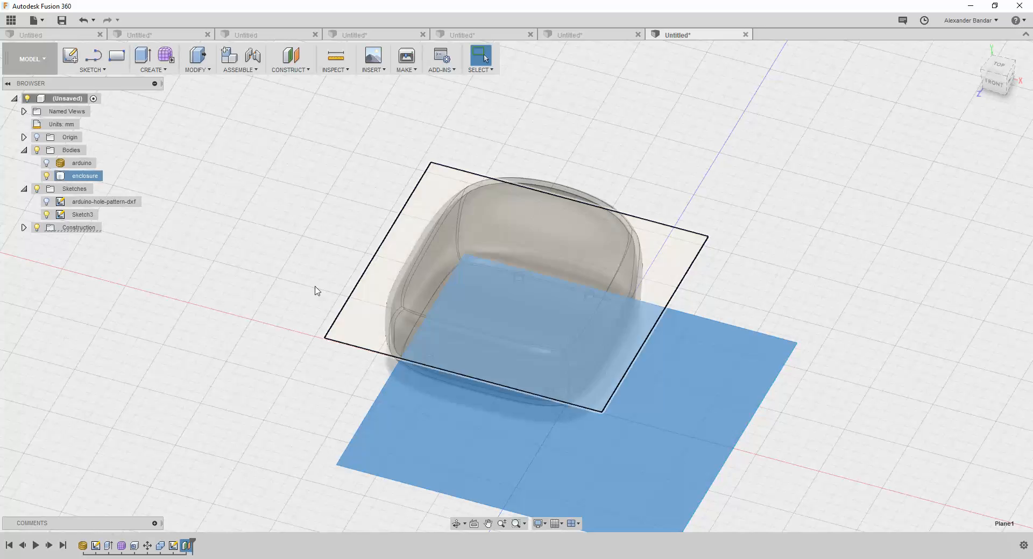
click(23, 228)
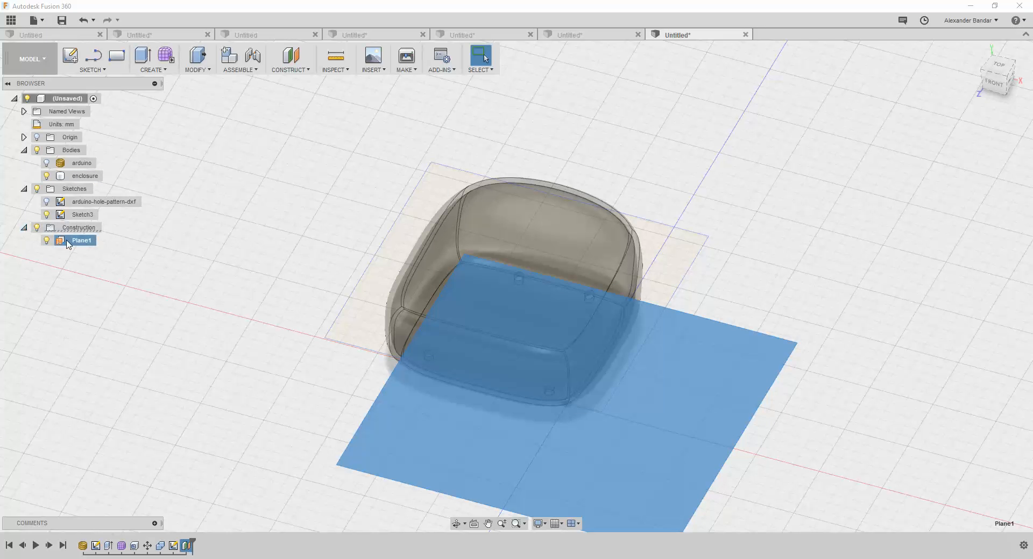
right_click(81, 240)
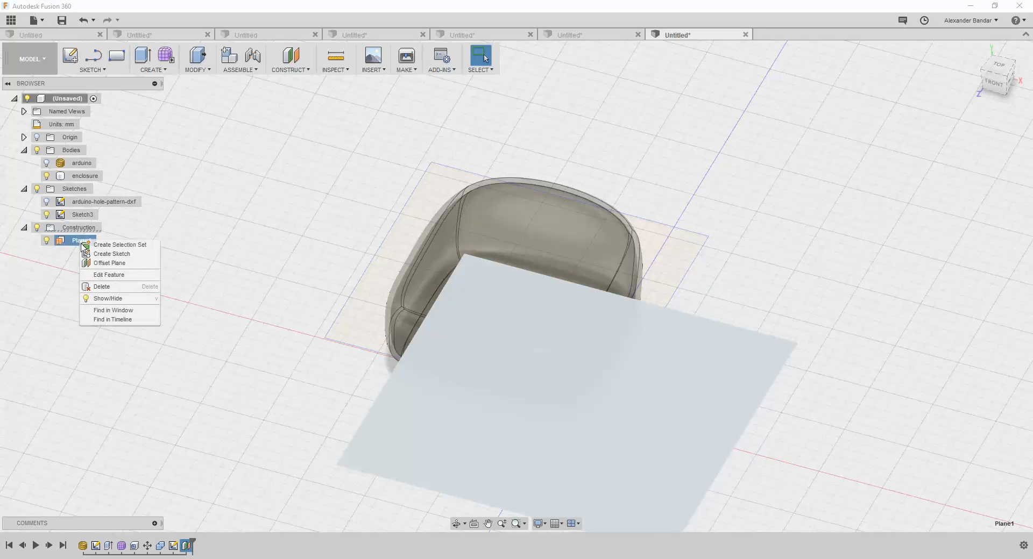
click(103, 287)
Step: Construct an offset plane at 0 mm from the mid-height rectangle's profile
click(422, 212)
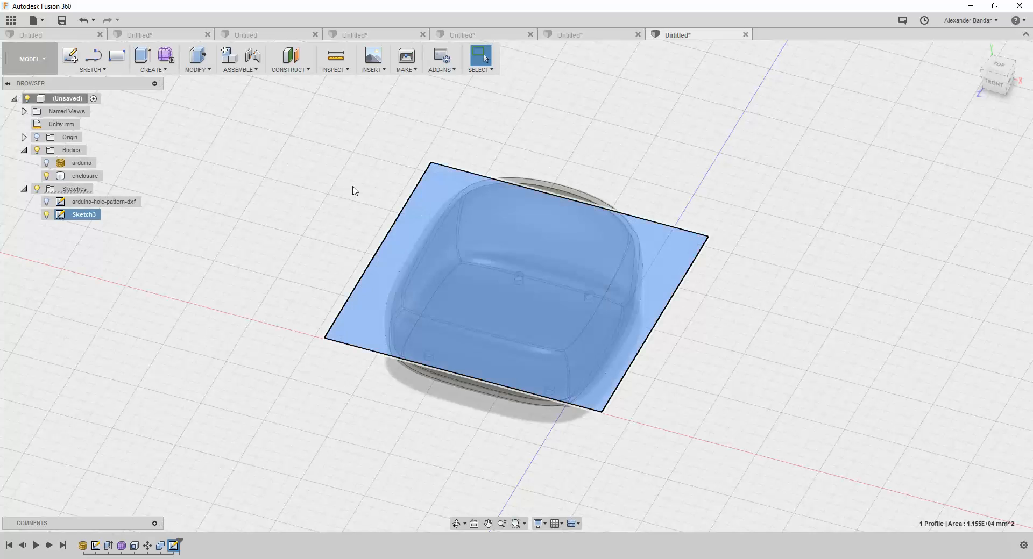
right_click(83, 216)
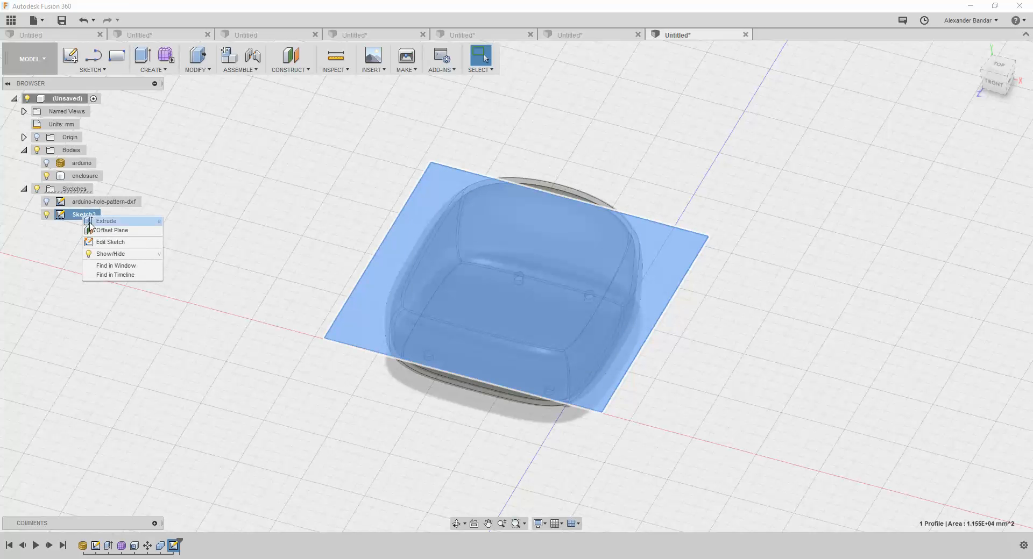
click(102, 231)
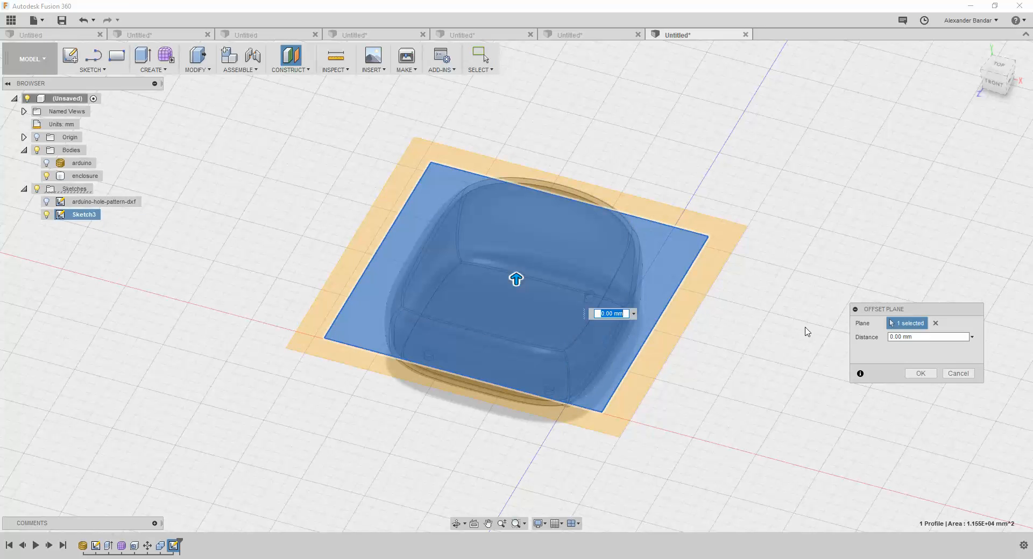
click(920, 373)
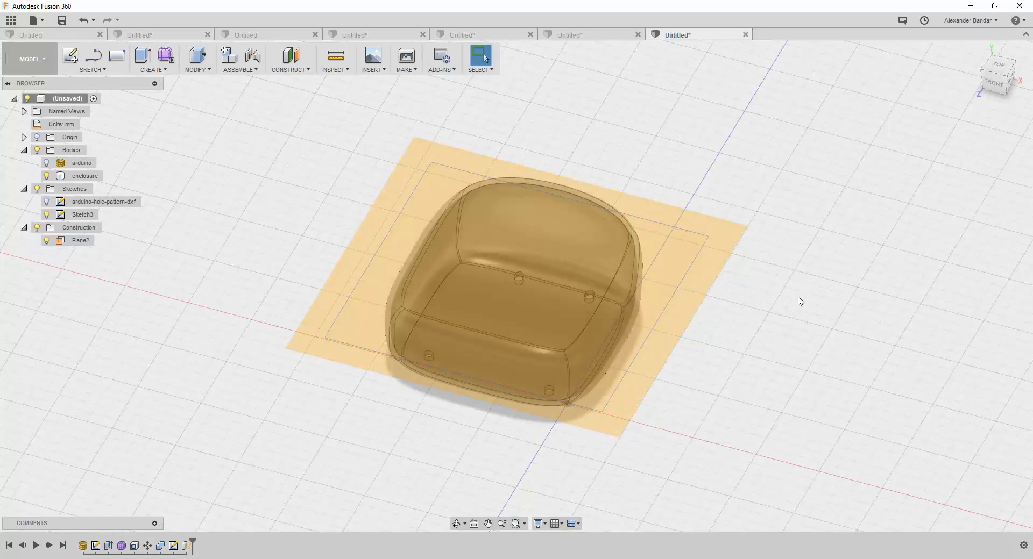
Step: Split the enclosure body in two with the mid-height construction plane as the splitting tool
shift+middle_drag(800, 299, 715, 274)
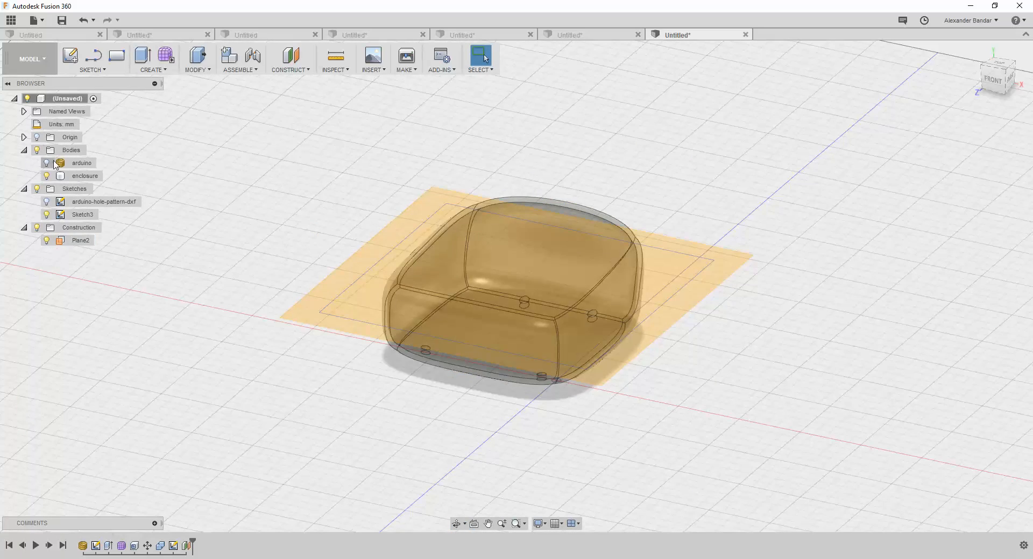
click(84, 176)
click(199, 69)
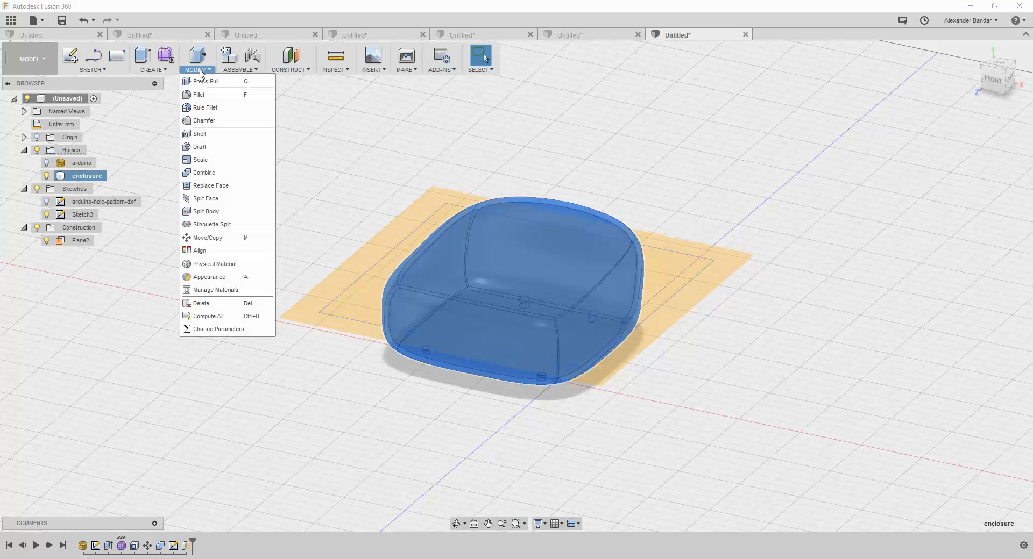
click(210, 212)
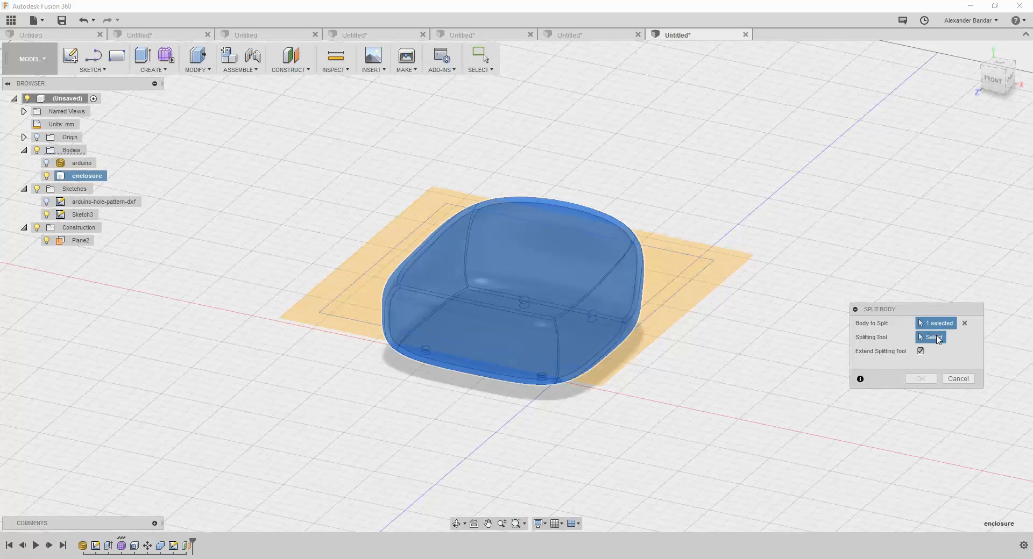
click(723, 268)
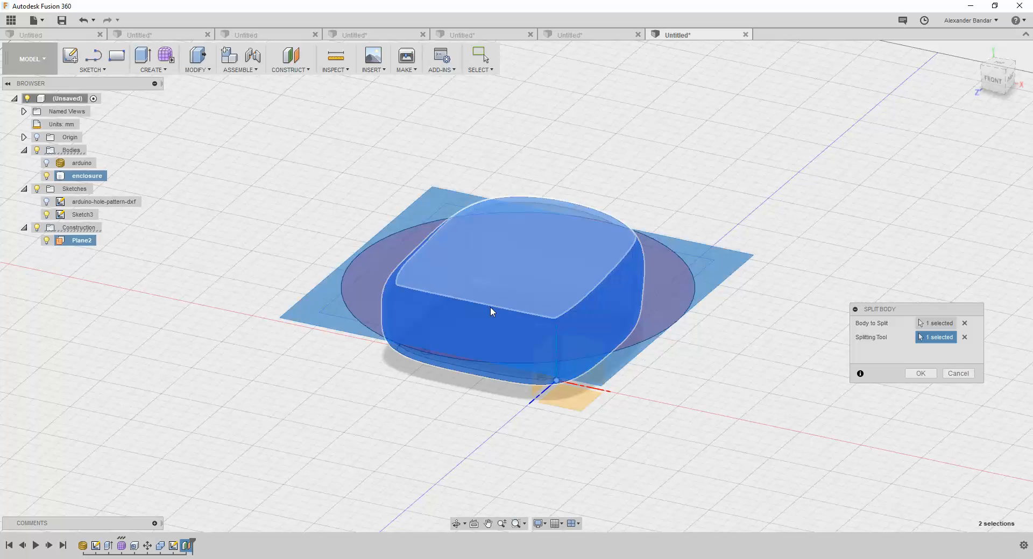
click(921, 374)
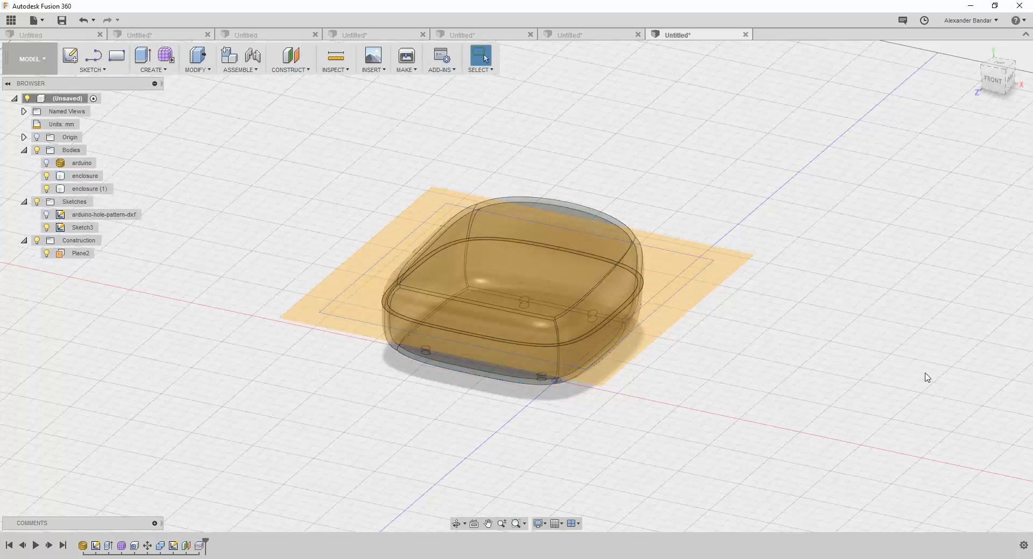
Step: Hide the construction plane, its construction folder and the rectangle sketch so only the two enclosure halves are shown
mouse_move(755, 373)
shift+middle_down()
mouse_move(747, 376)
mouse_move(768, 348)
mouse_move(738, 381)
shift+middle_up()
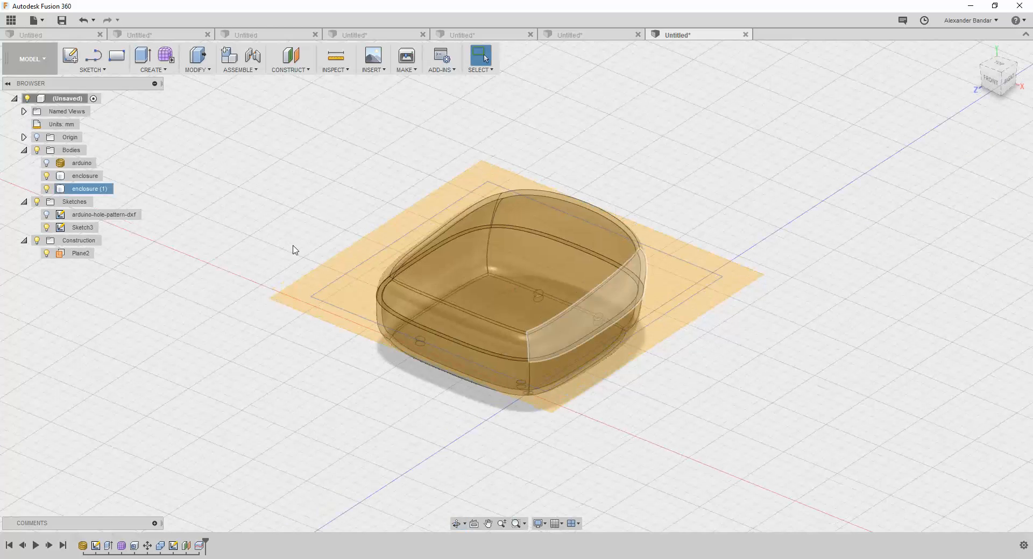
click(47, 254)
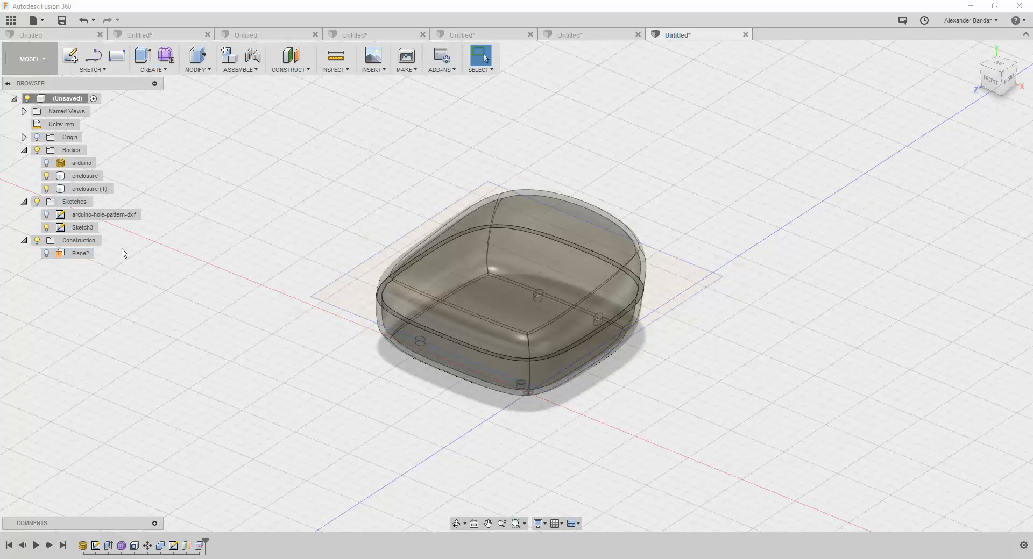
click(37, 241)
shift+middle_drag(623, 338, 684, 360)
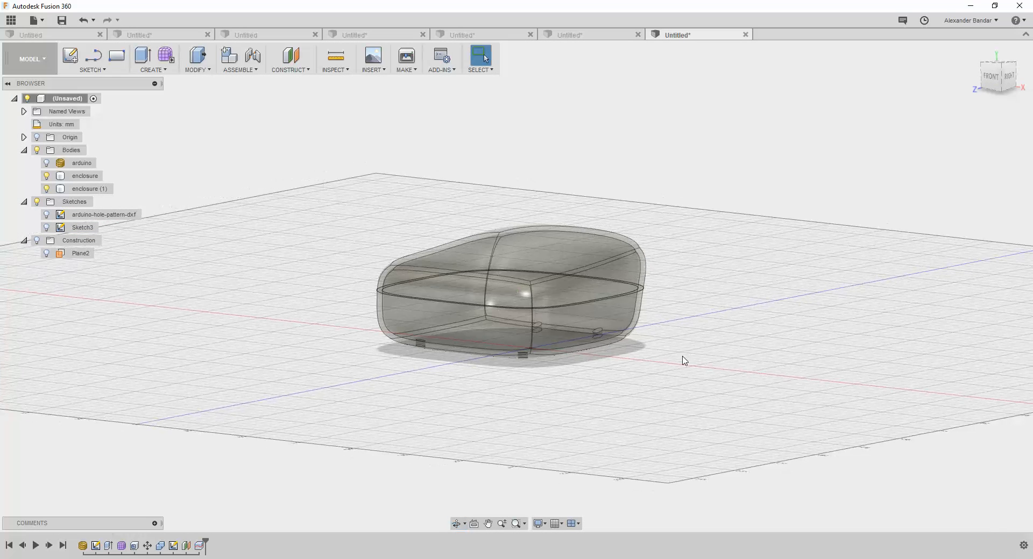
Step: Rename the lower enclosure half "enclosure top" and the upper half "enclosure bottom"
click(89, 177)
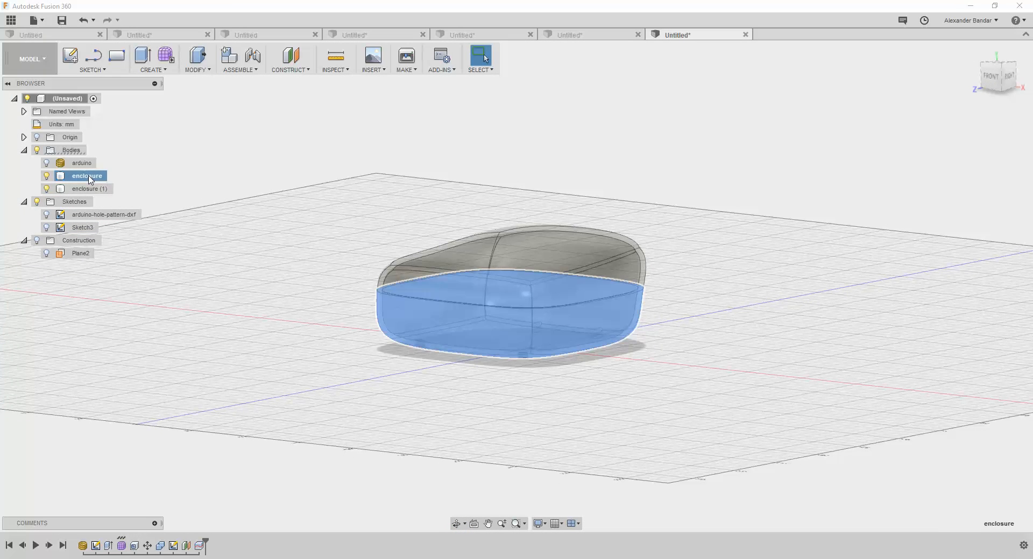
click(87, 189)
click(89, 176)
double_click(89, 176)
key(Return)
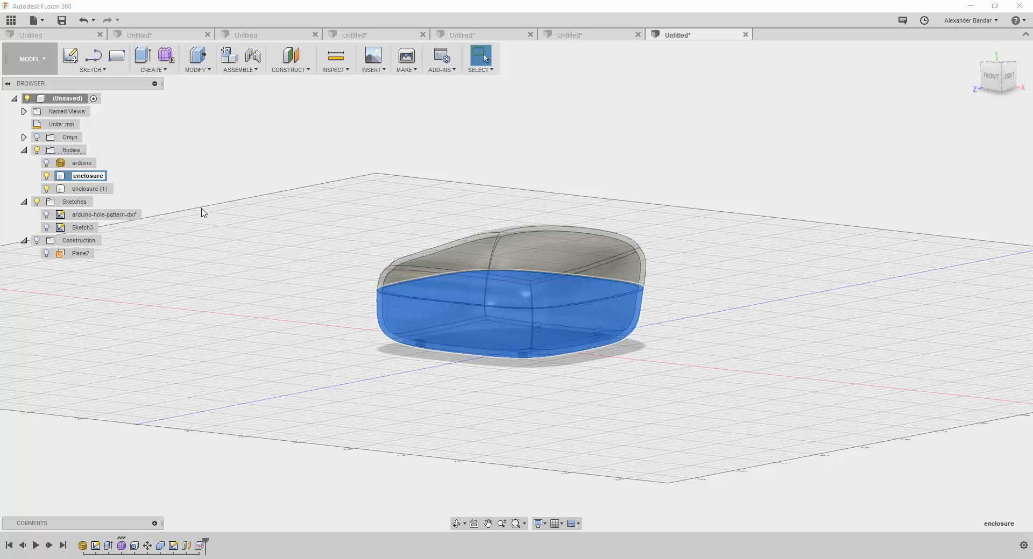
double_click(88, 188)
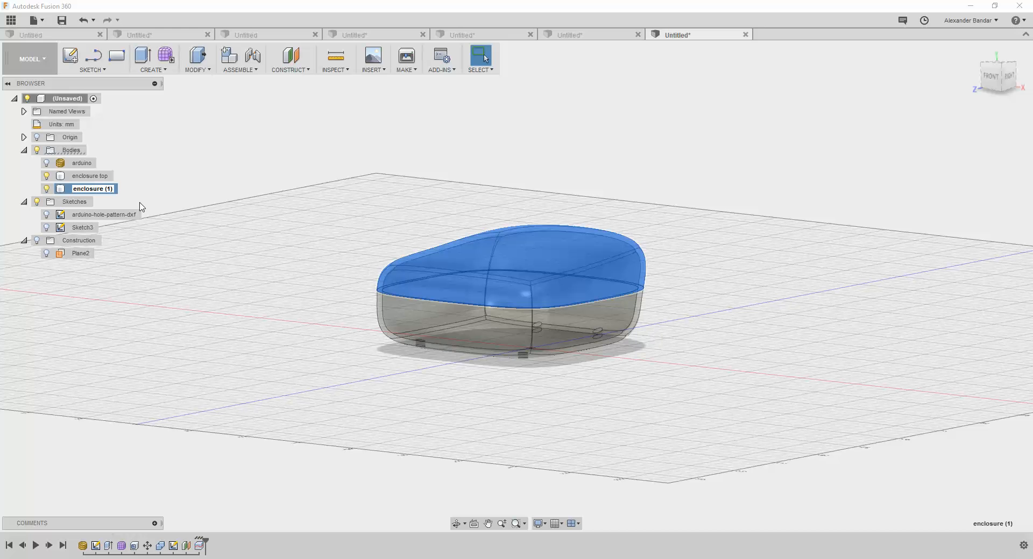
key(Return)
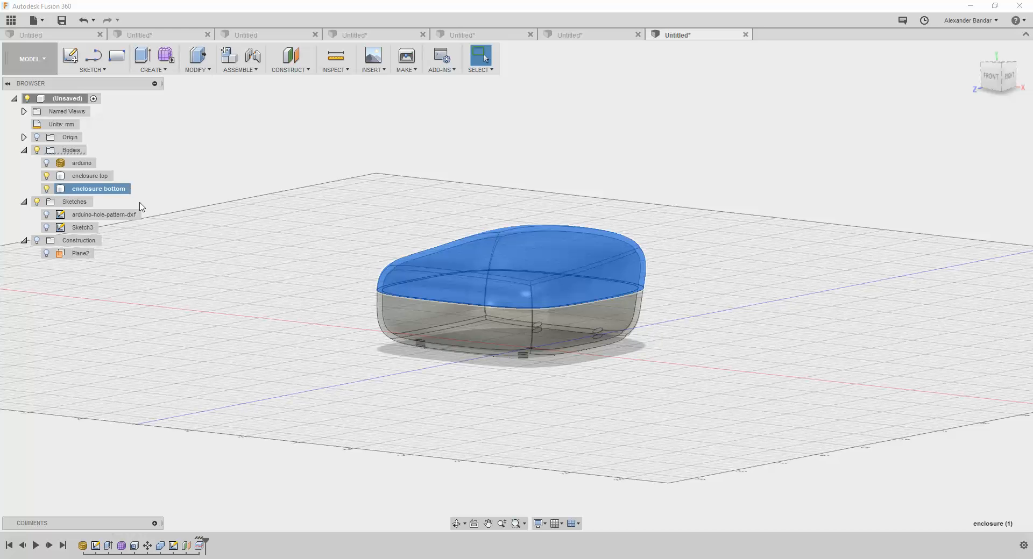
click(295, 259)
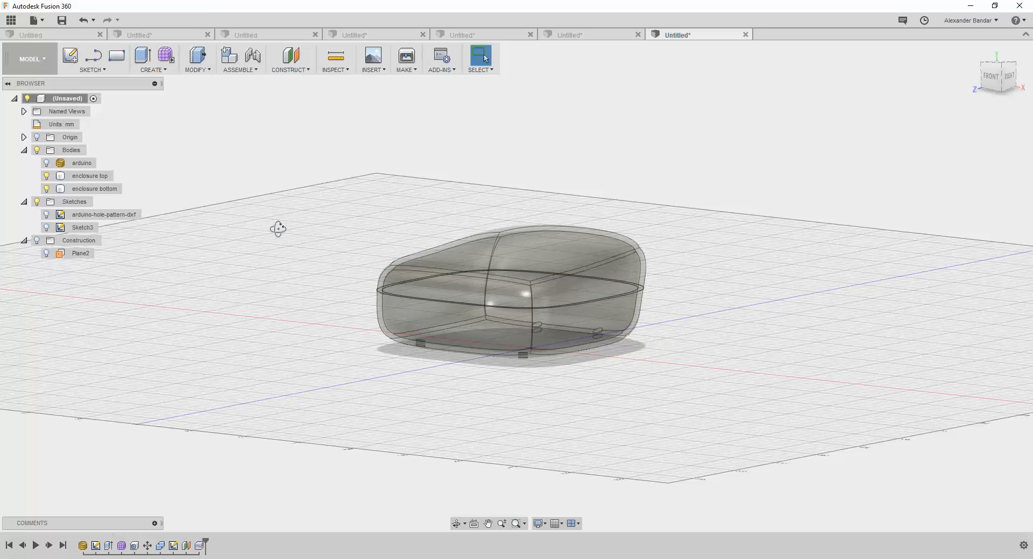
Step: Export the lower enclosure half as a binary STL file named "arduino-bottom" in the Downloads folder
shift+middle_drag(278, 229, 280, 239)
right_click(88, 178)
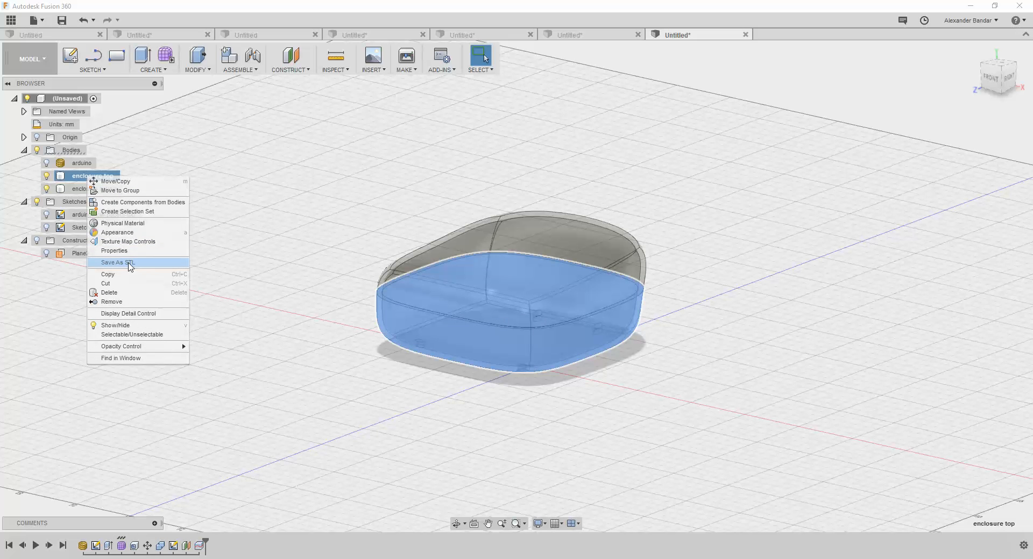
click(130, 264)
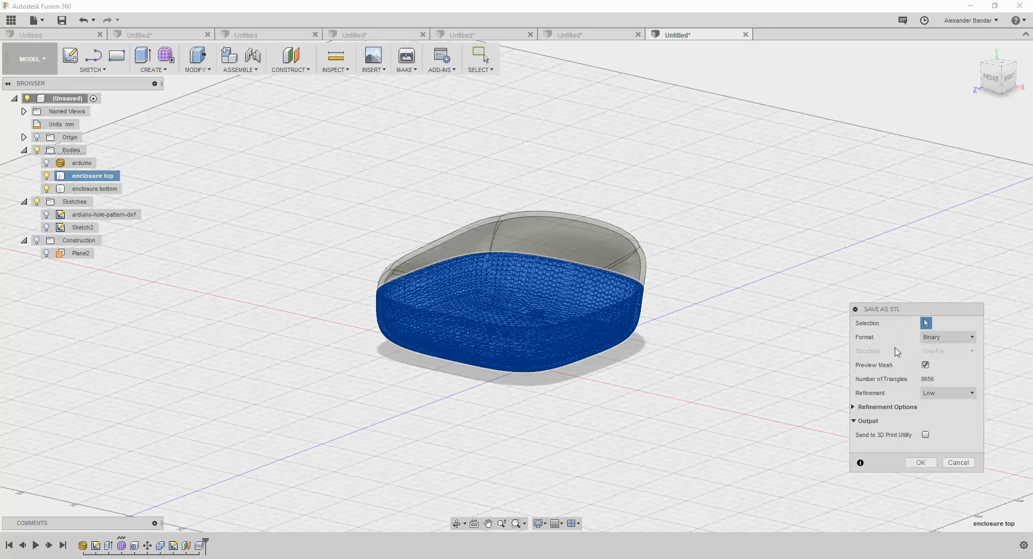
click(920, 463)
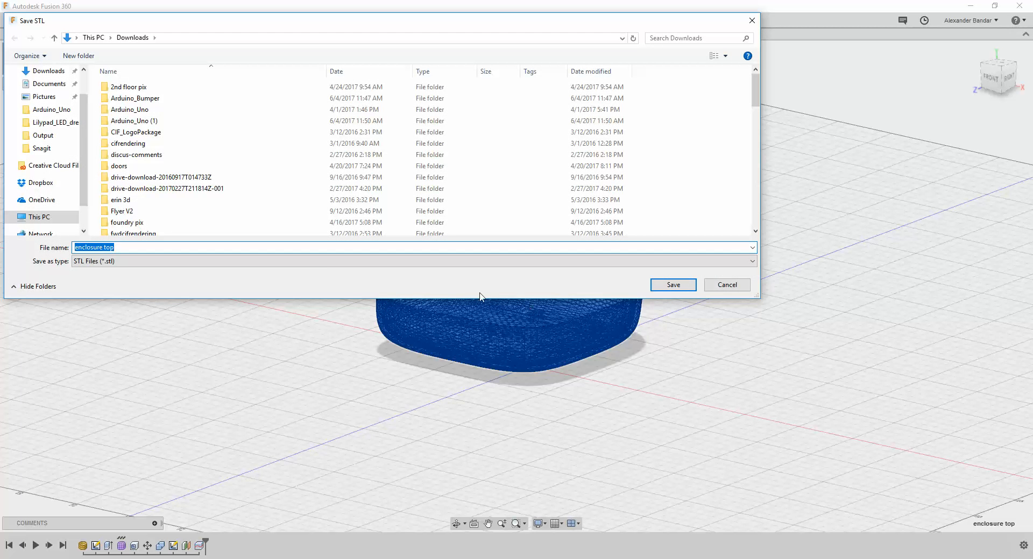
text(arduino case)
key(Return)
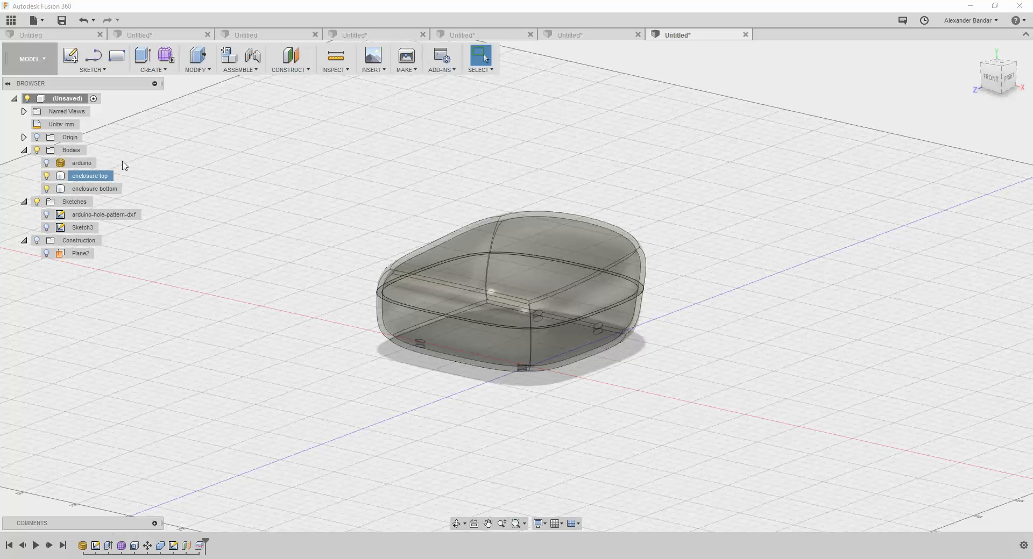
Step: Export the upper enclosure half as an STL file named "arduino top" in the Downloads folder
click(104, 179)
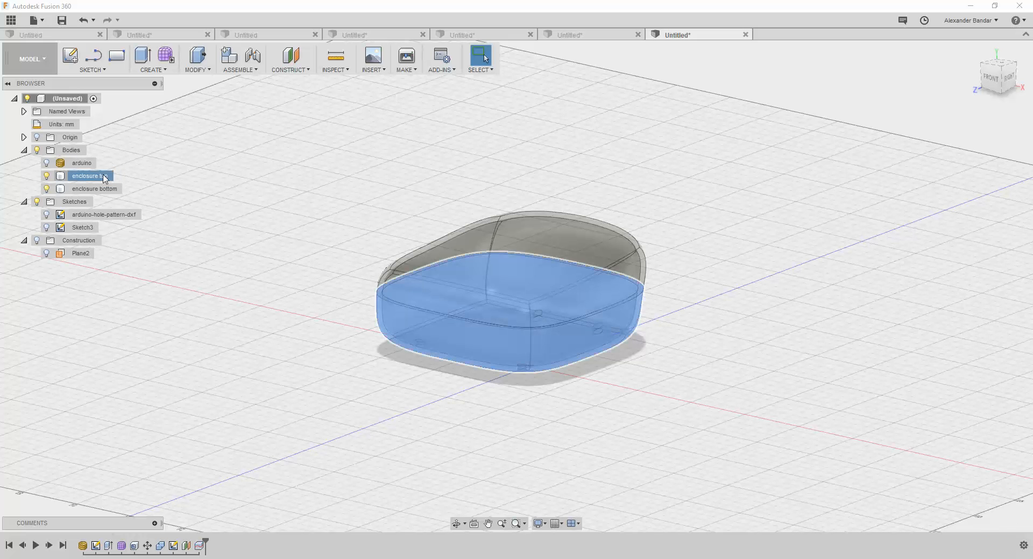
click(104, 179)
click(109, 190)
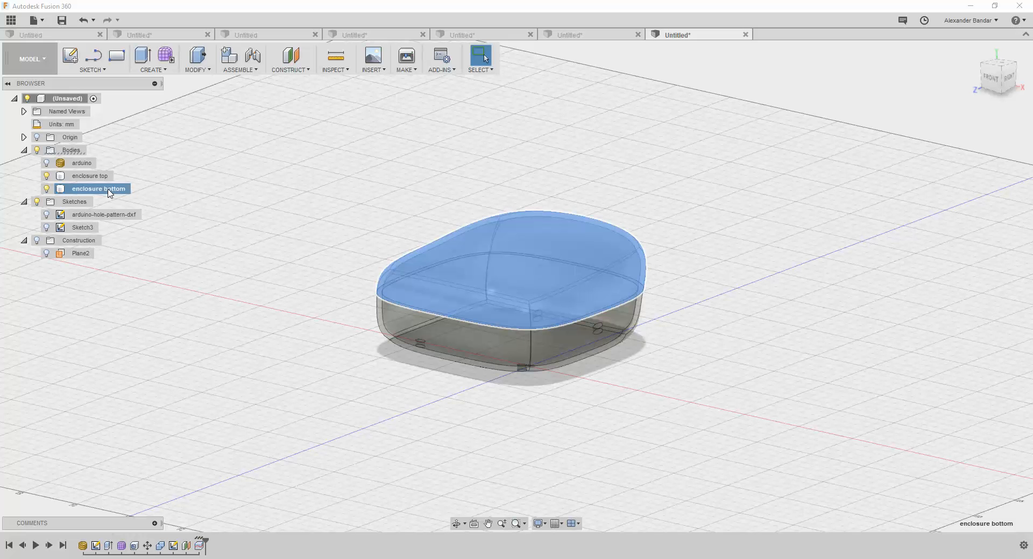
right_click(110, 193)
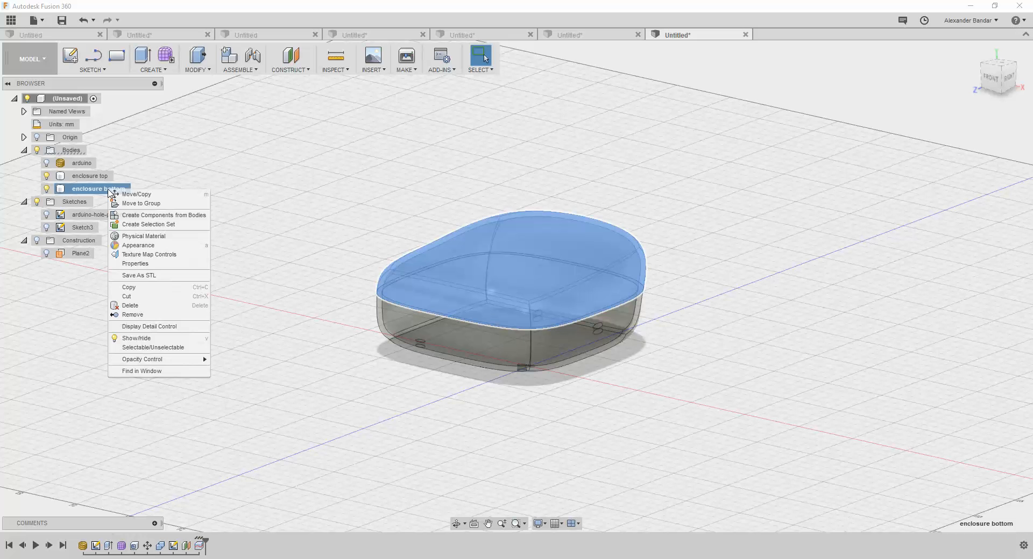
click(139, 276)
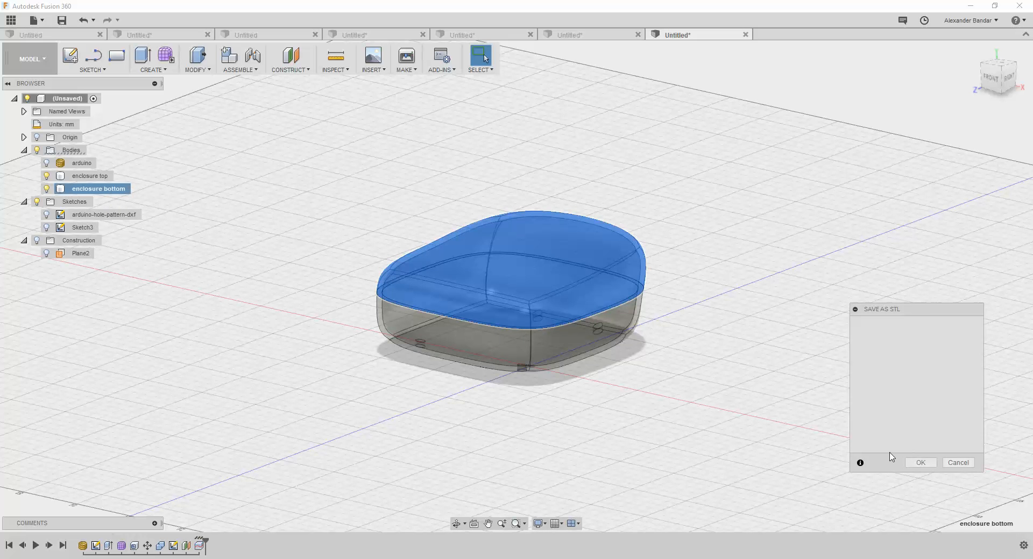
click(920, 462)
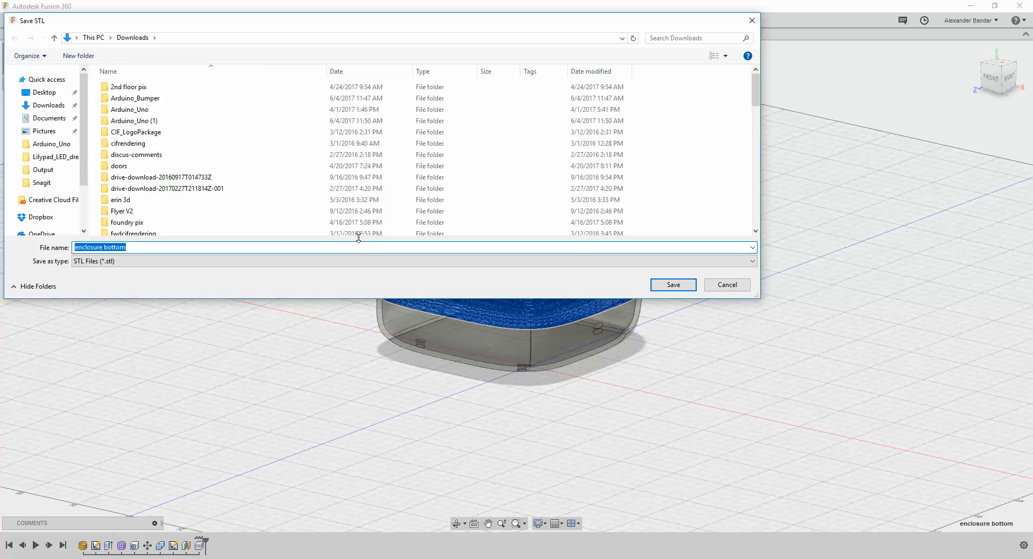
text(arduino )
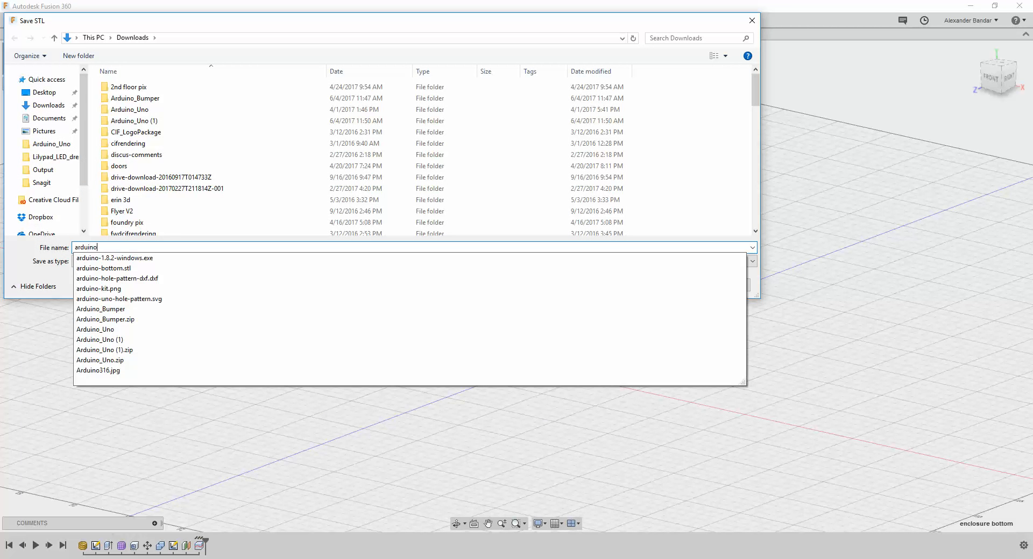
text(top)
key(Return)
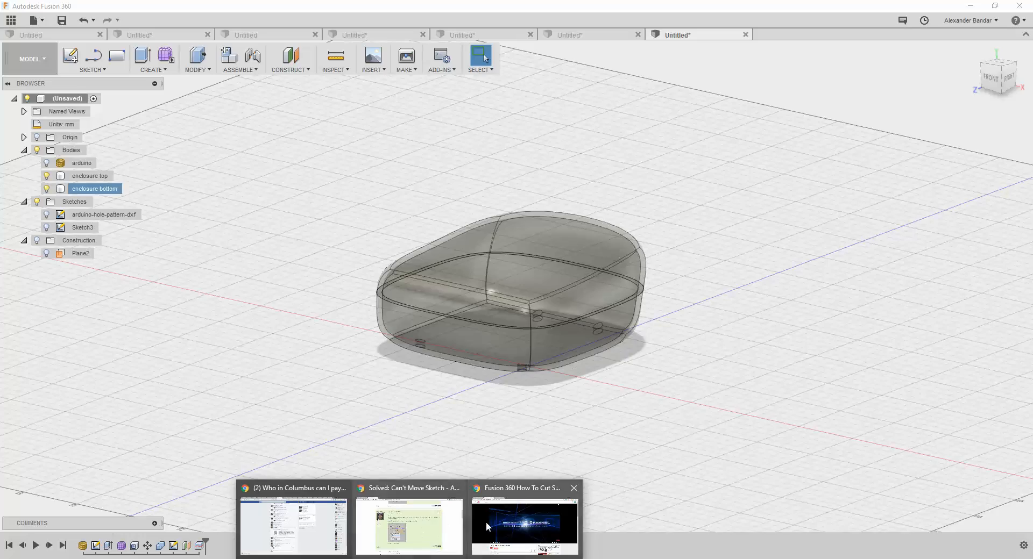
mouse_move(429, 528)
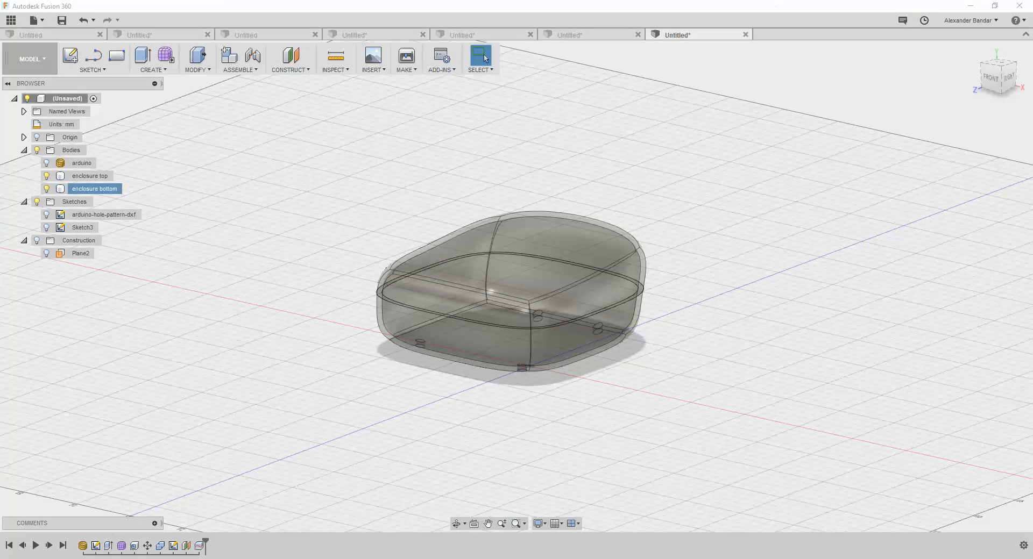
Step: Switch to the A360 Viewer in the browser and start a file upload from the Downloads folder
mouse_move(323, 510)
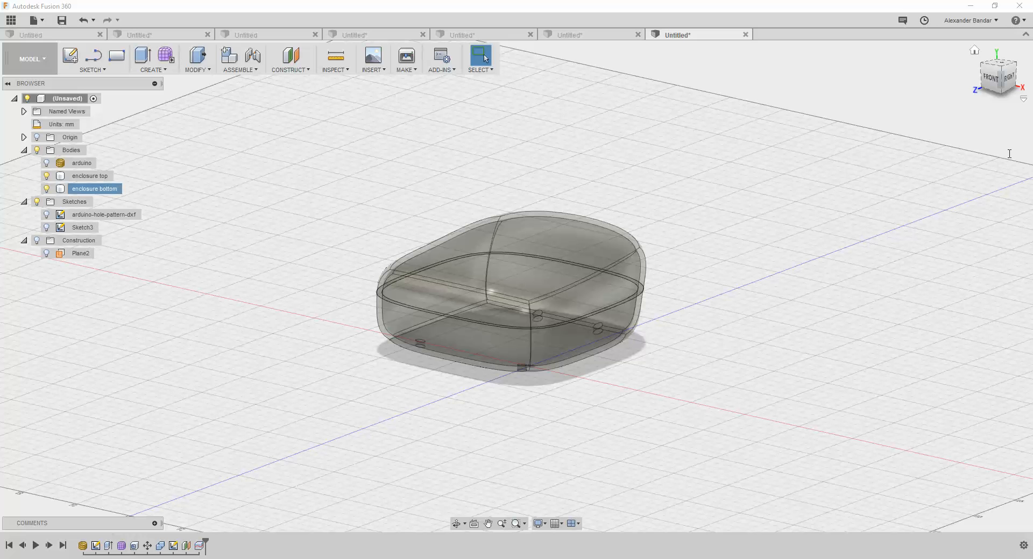
drag(1009, 154, 418, 2)
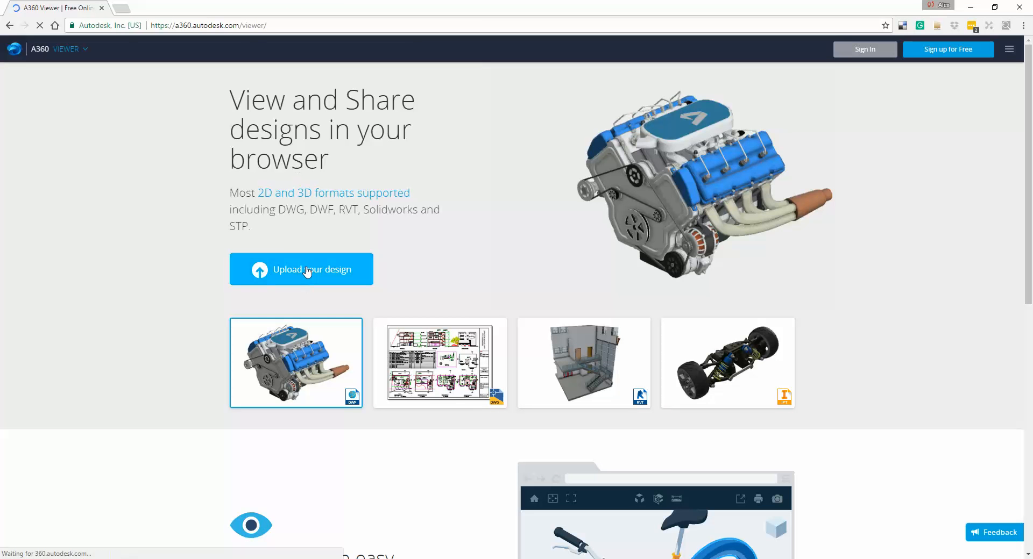
click(306, 271)
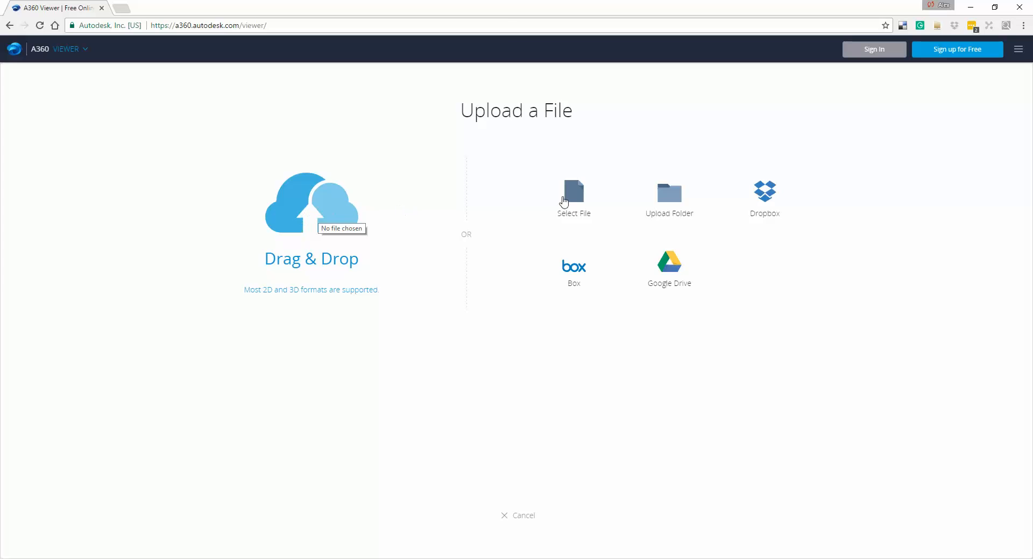
click(564, 202)
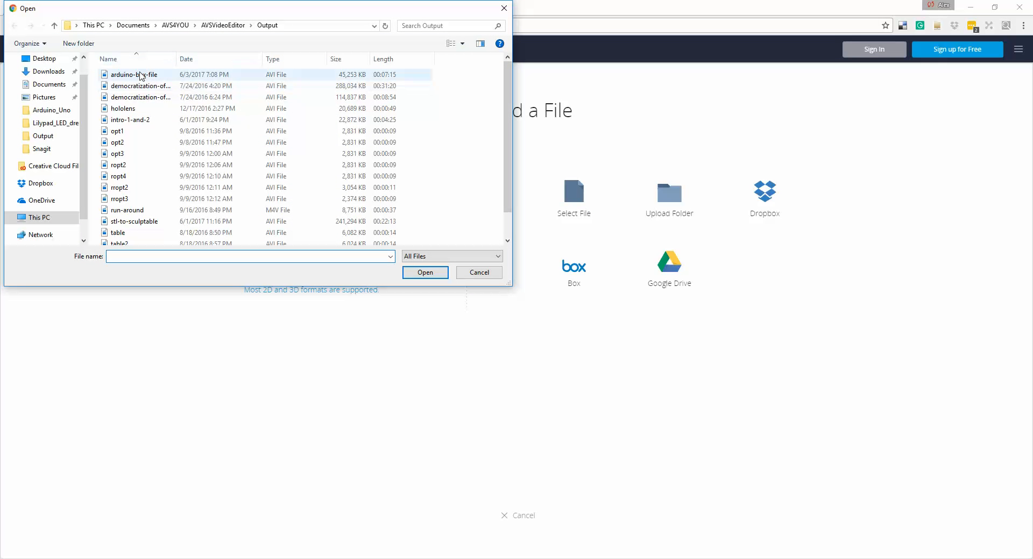
click(111, 25)
click(129, 62)
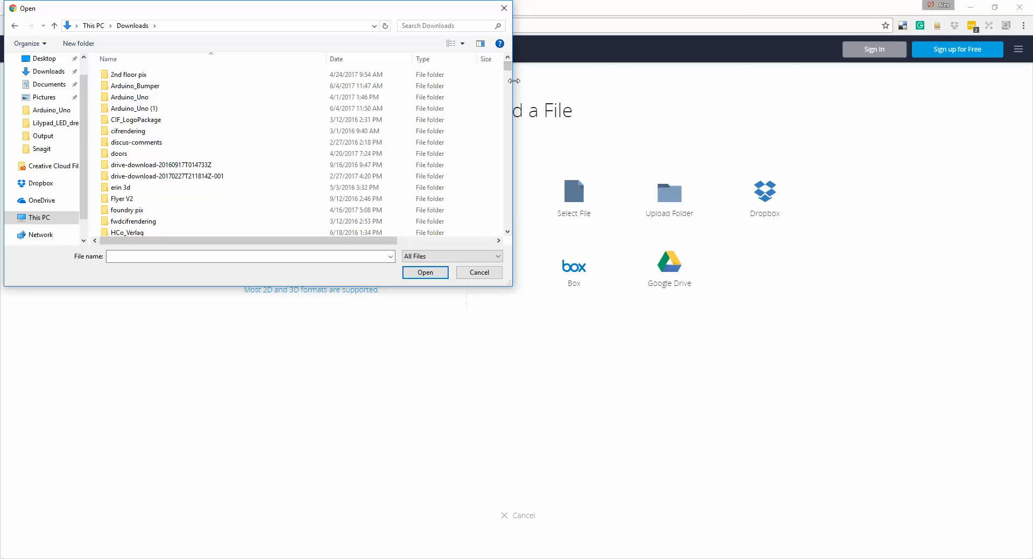
Step: Widen the file selection dialog and sort the Downloads folder by date modified, newest first
drag(515, 80, 785, 81)
scroll(334, 141, down, 12)
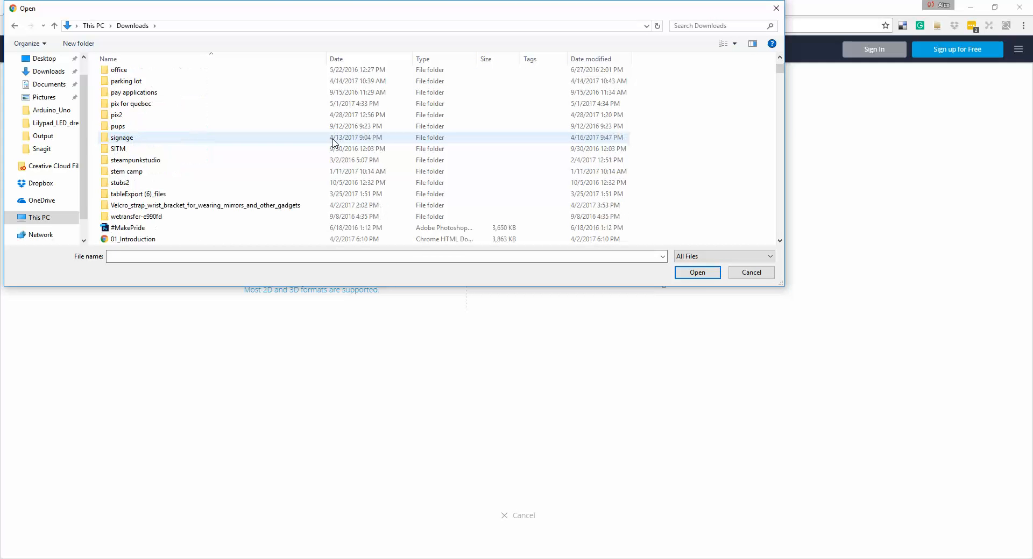
scroll(333, 141, down, 1)
click(595, 57)
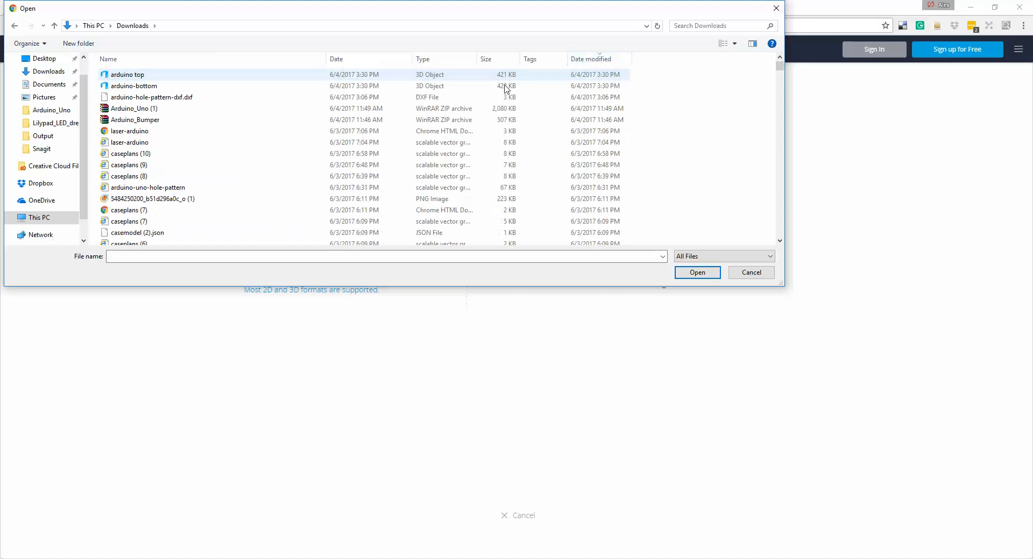
Step: Try to upload the "arduino top" and "arduino-bottom" STL files together
click(139, 75)
ctrl+click(142, 86)
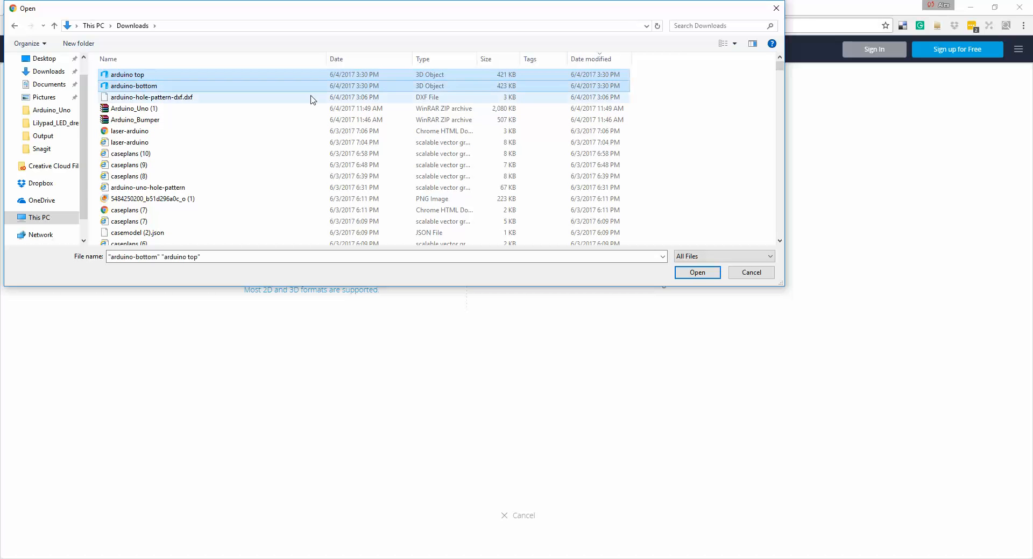
click(698, 273)
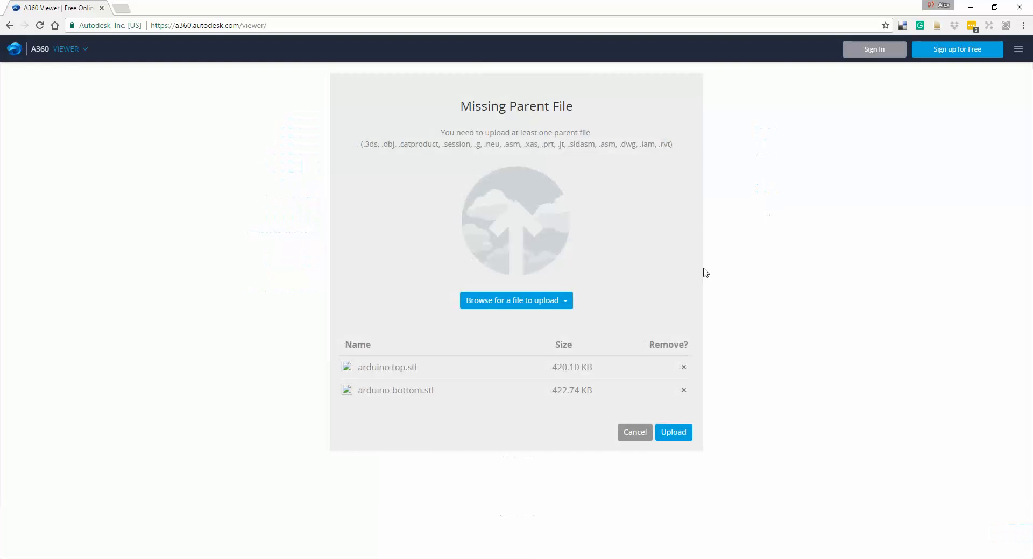
click(673, 432)
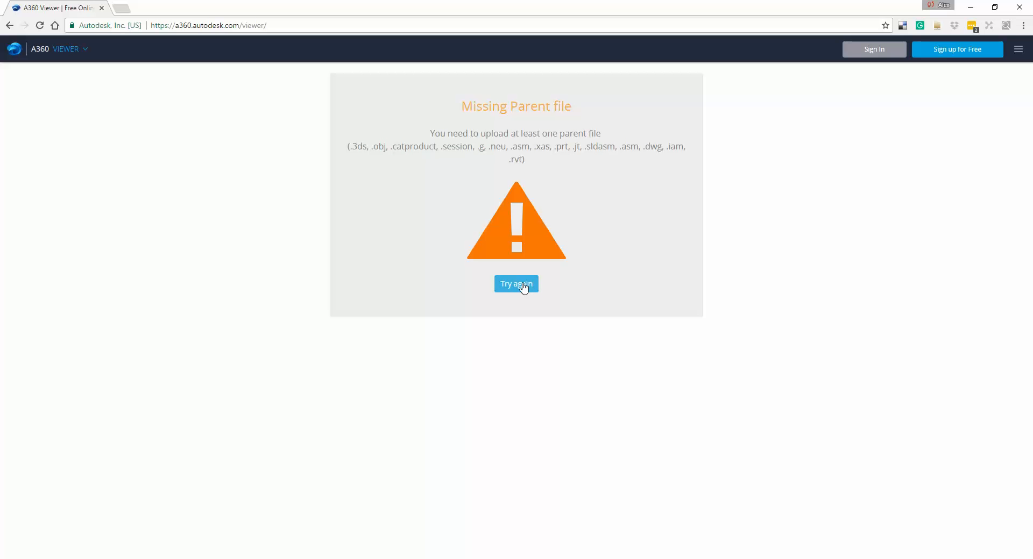
click(522, 286)
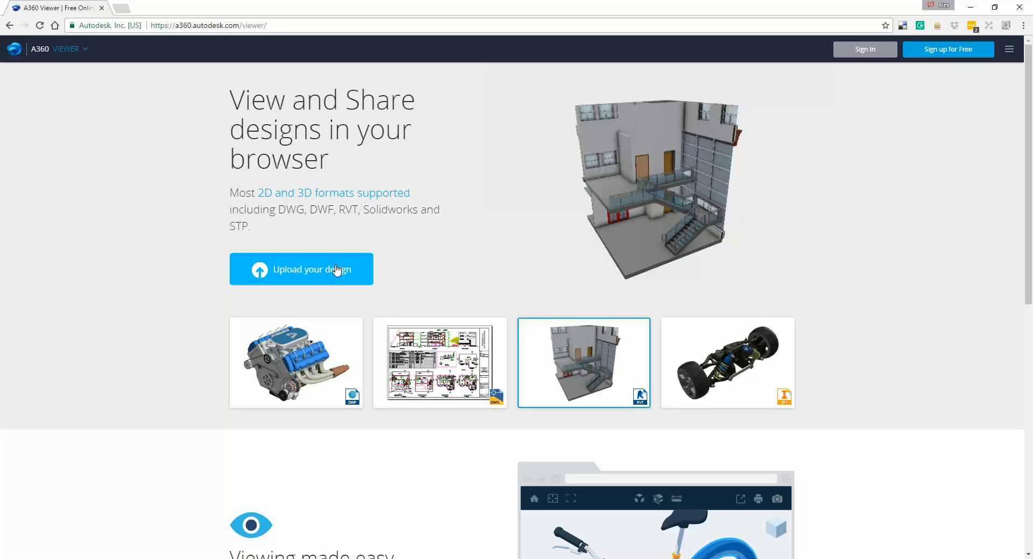
Step: Upload only the "arduino top" STL file from Downloads and examine the hollow inside of the model
click(336, 270)
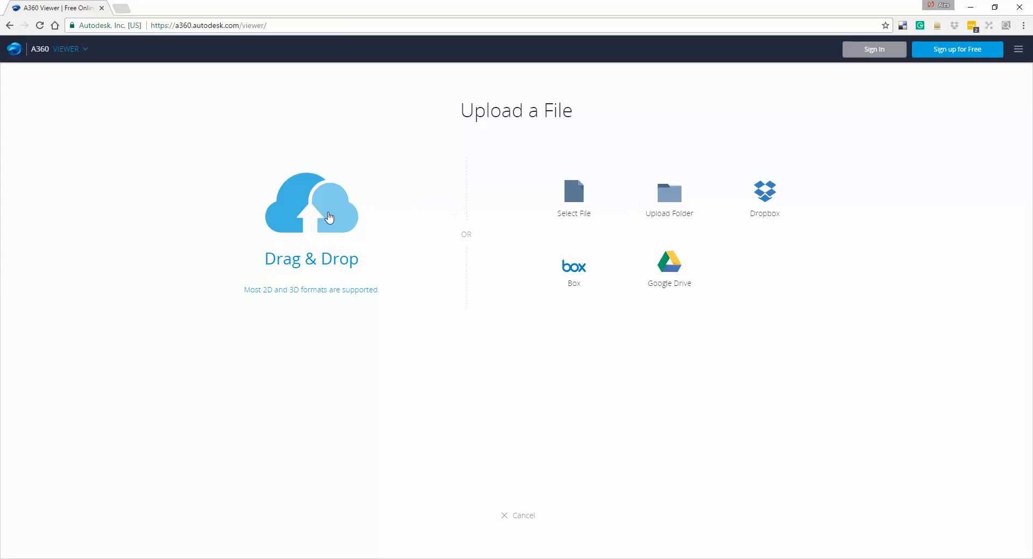
click(578, 192)
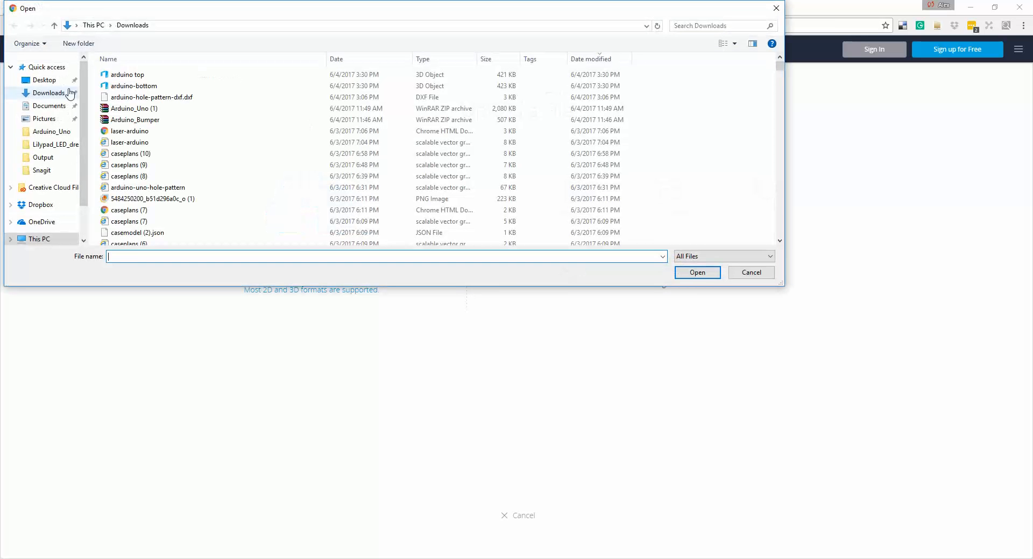
click(141, 77)
click(691, 274)
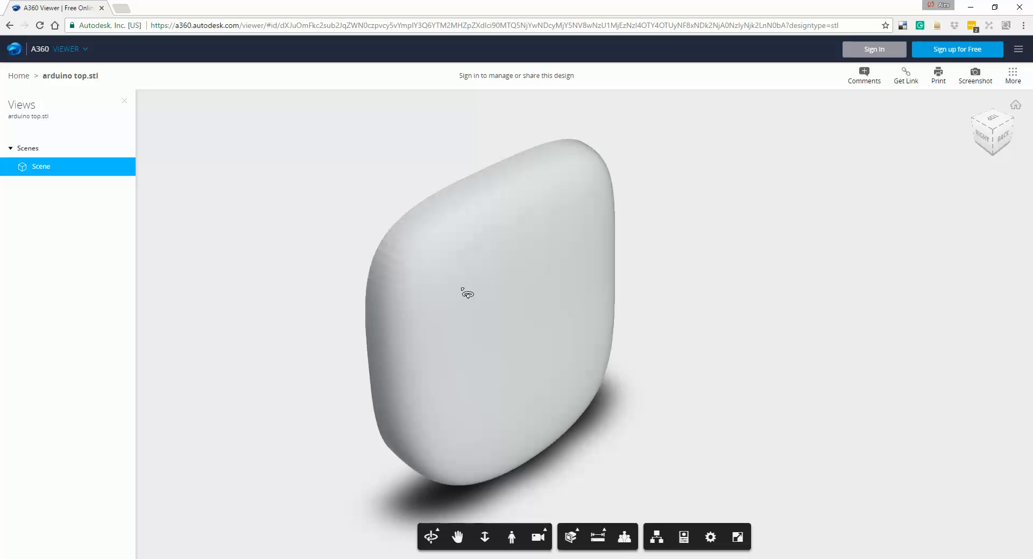
mouse_move(468, 293)
mouse_down()
mouse_move(567, 288)
mouse_move(537, 280)
mouse_move(687, 348)
mouse_move(823, 248)
mouse_move(837, 200)
mouse_move(560, 297)
mouse_move(733, 420)
mouse_move(558, 410)
mouse_move(604, 231)
mouse_move(516, 204)
mouse_up()
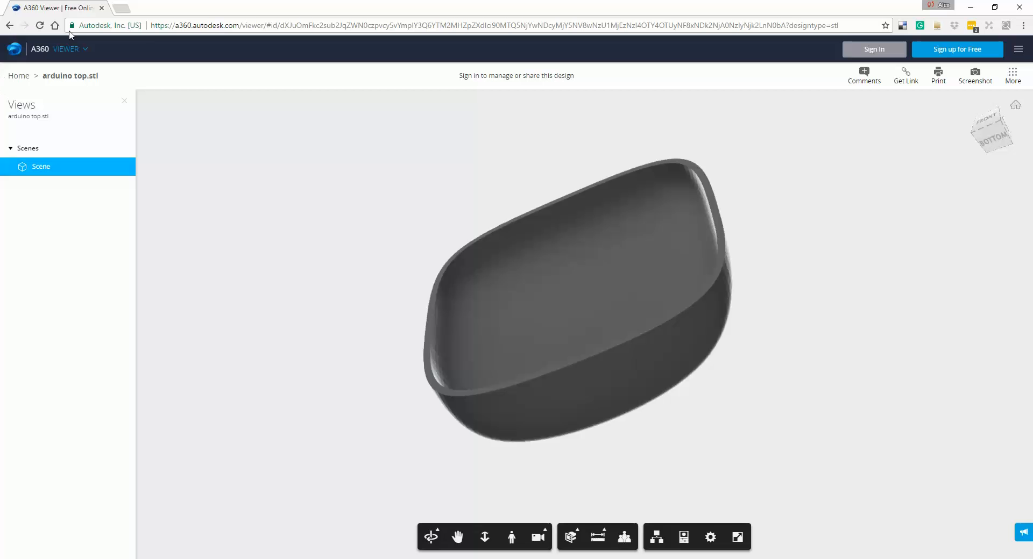
Step: Return to the viewer's start page, upload the "arduino-bottom" STL file and examine its interior and mounting holes from several angles
click(10, 25)
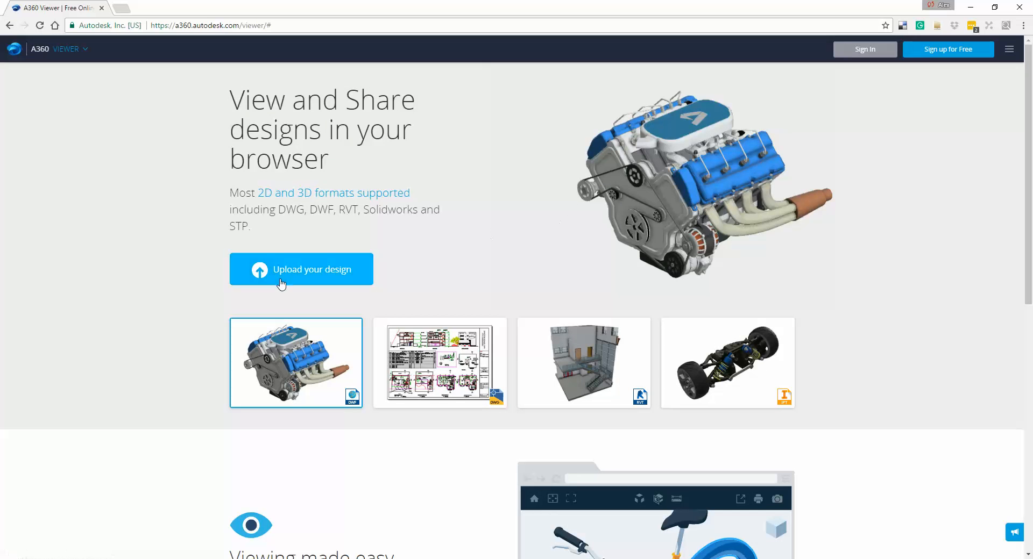
click(280, 284)
click(581, 205)
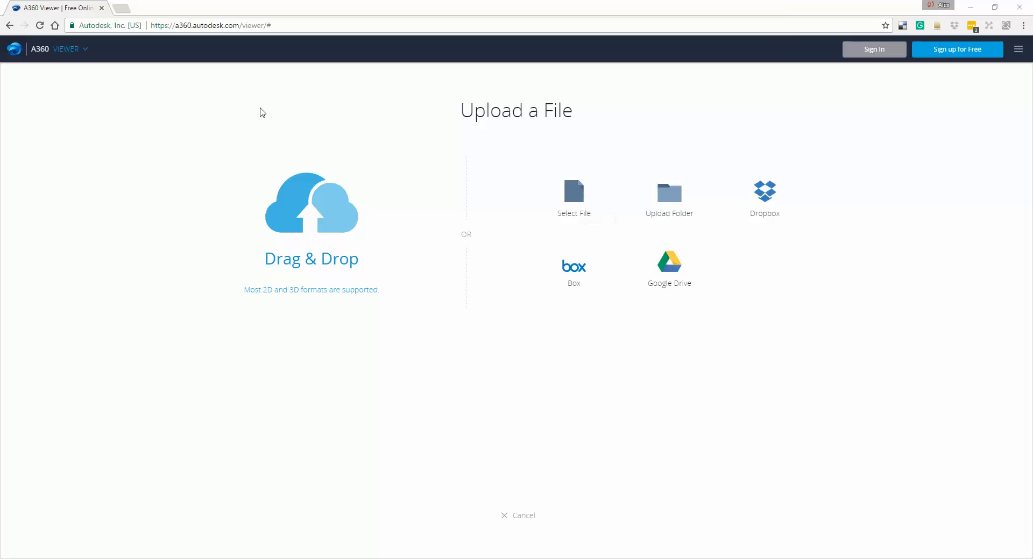
click(162, 86)
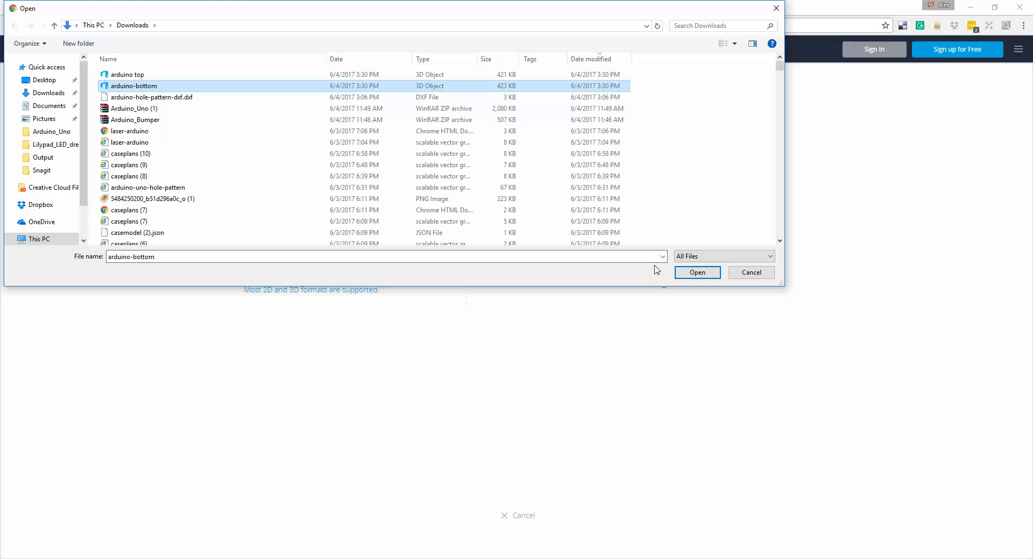
click(697, 273)
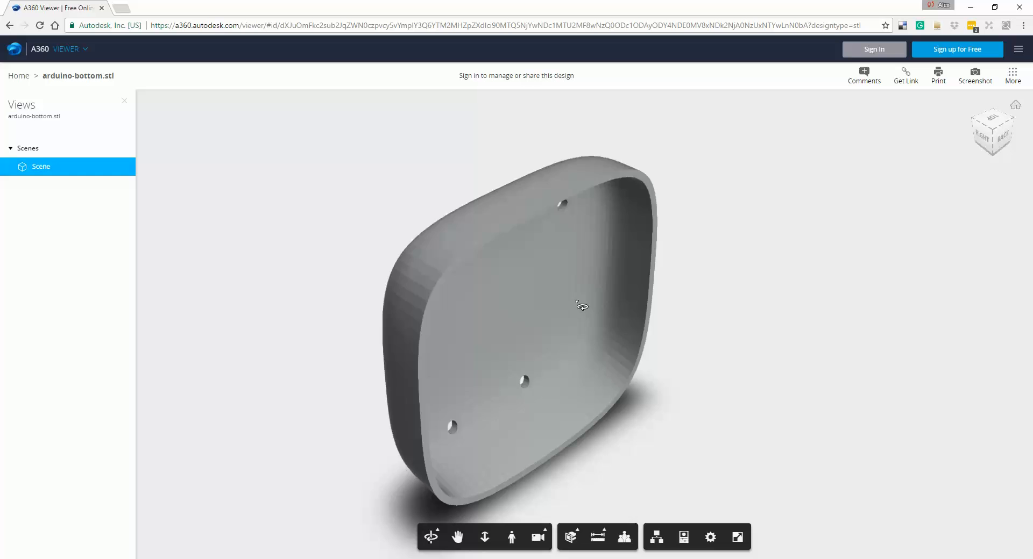
drag(611, 348, 438, 428)
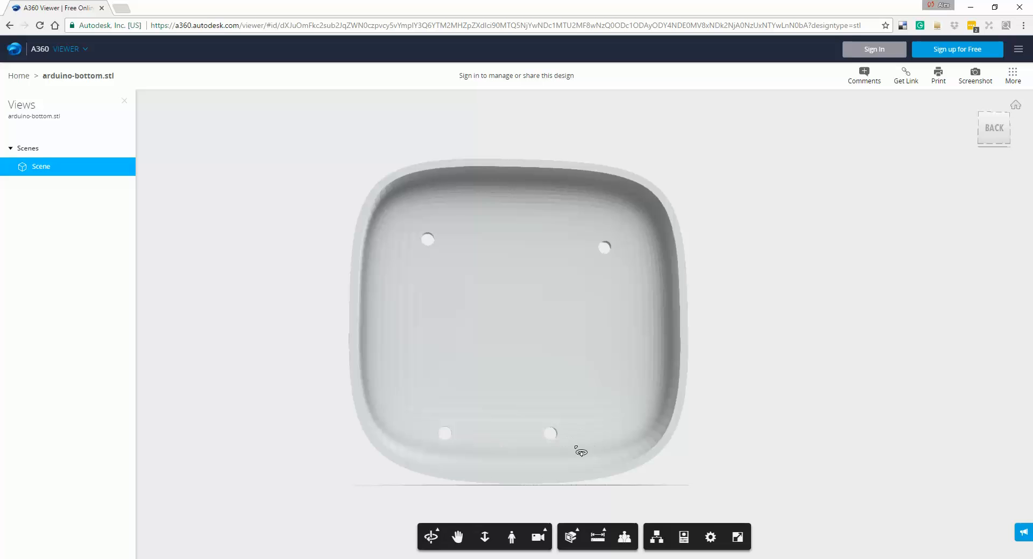
drag(569, 406, 552, 299)
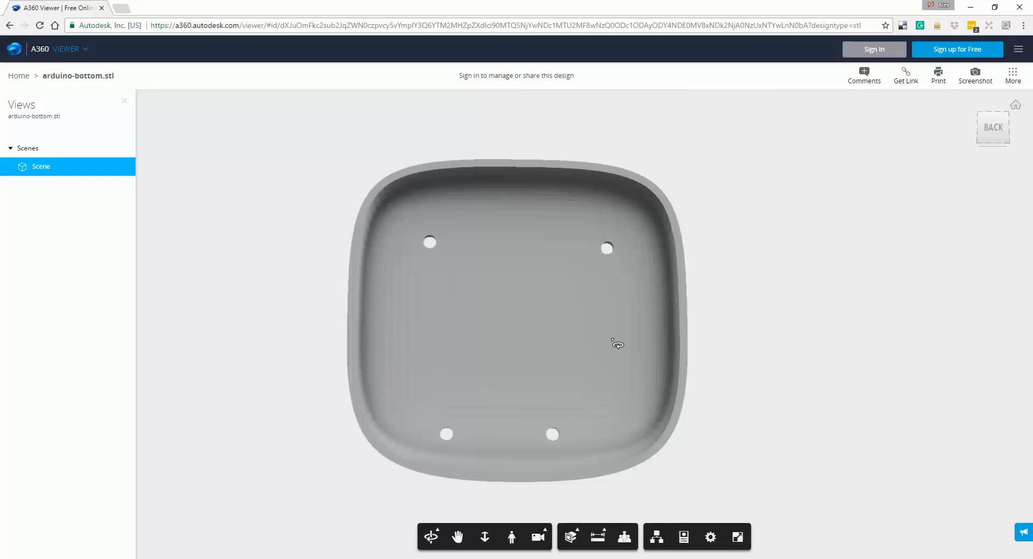
drag(531, 410, 500, 228)
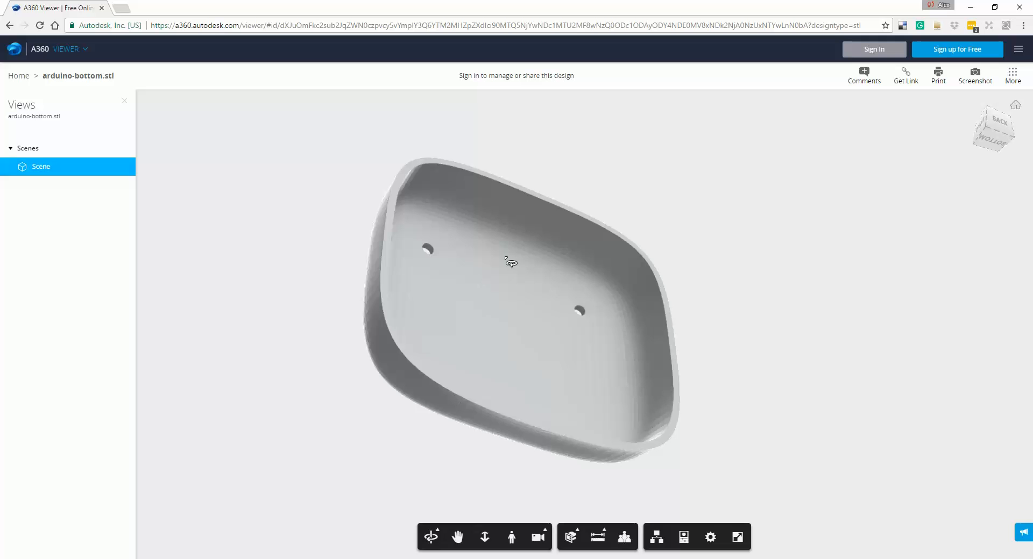
drag(549, 362, 456, 353)
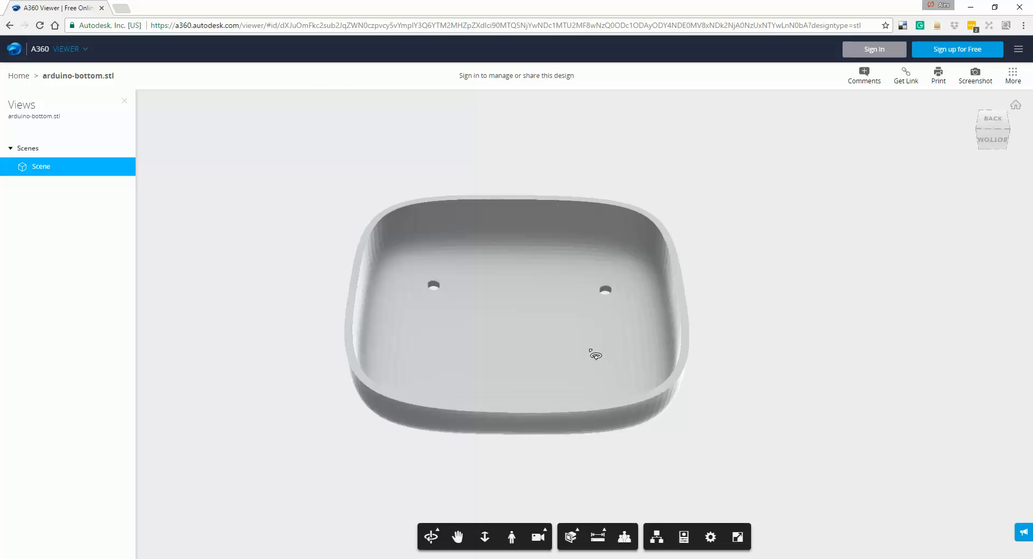